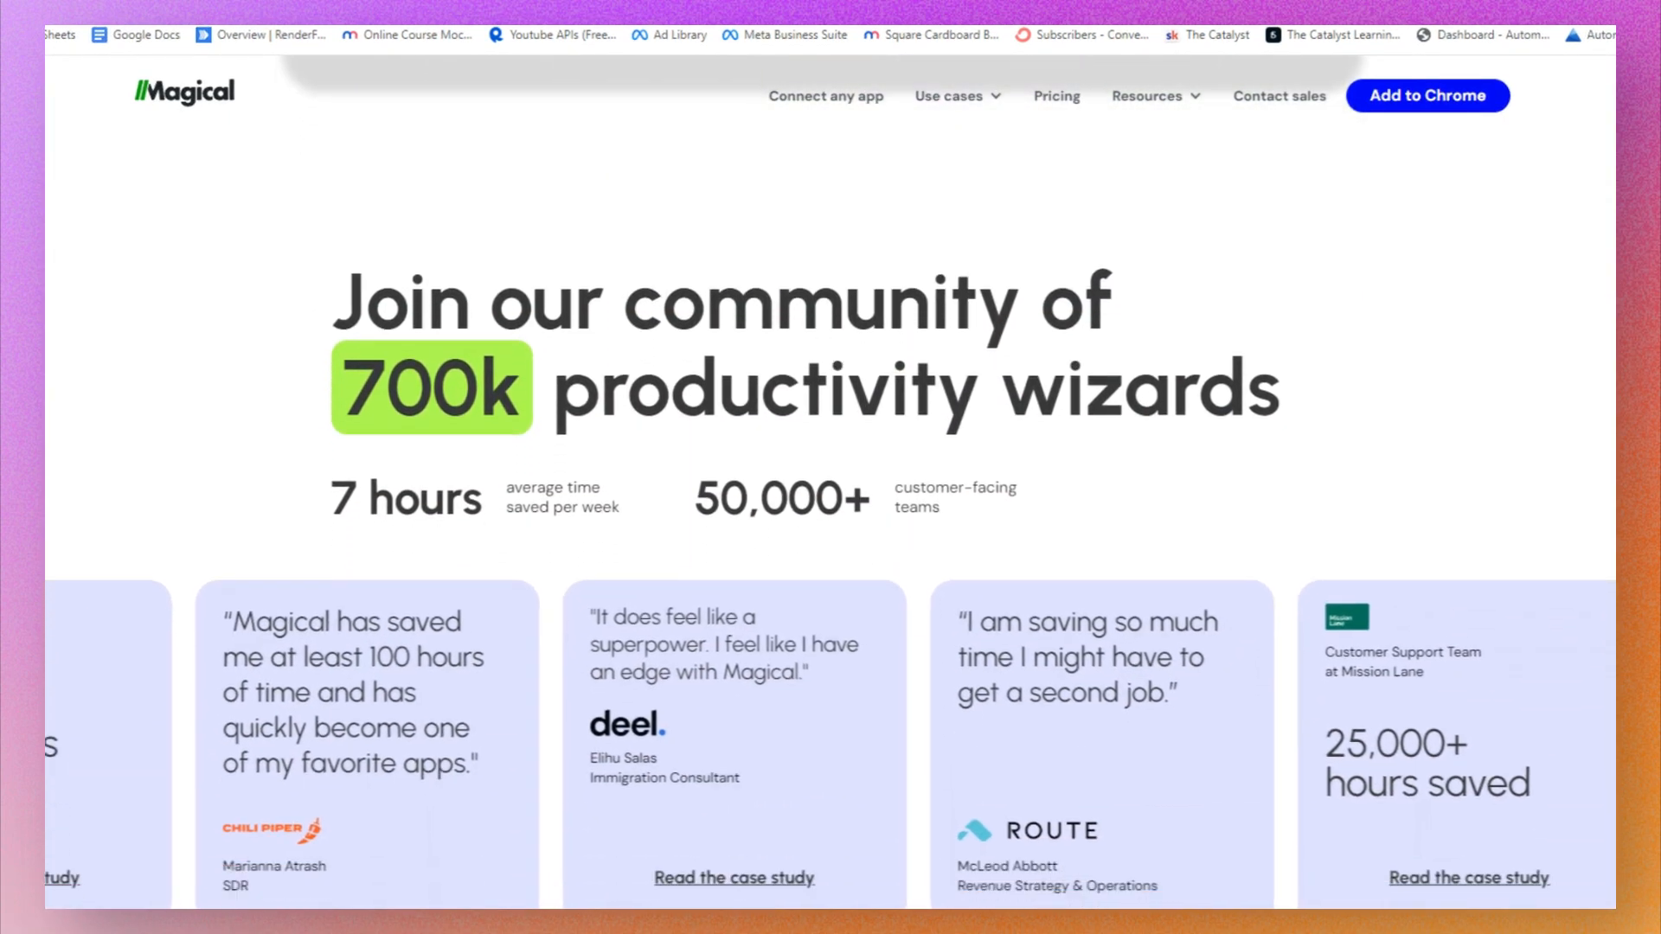
- Look through the Magical homepage's customer testimonials, benefits and team features
{"action": "scroll", "coordinate": [830, 519], "scroll_direction": "down", "scroll_amount": 11}
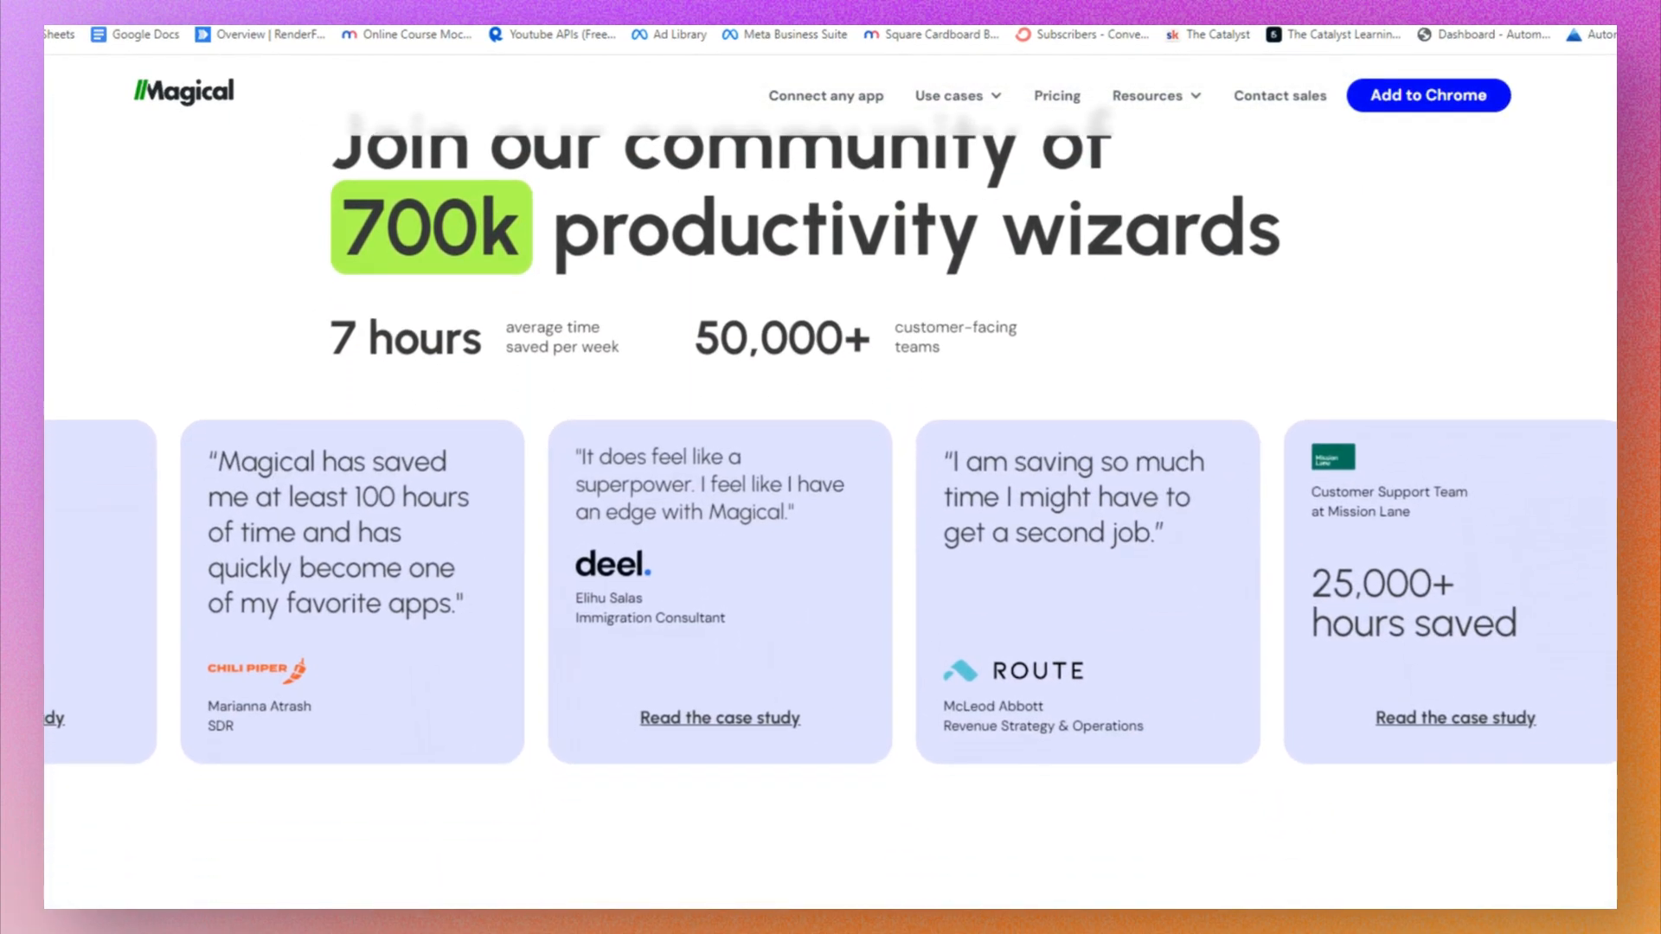
{"action": "scroll", "coordinate": [831, 519], "scroll_direction": "down", "scroll_amount": 10}
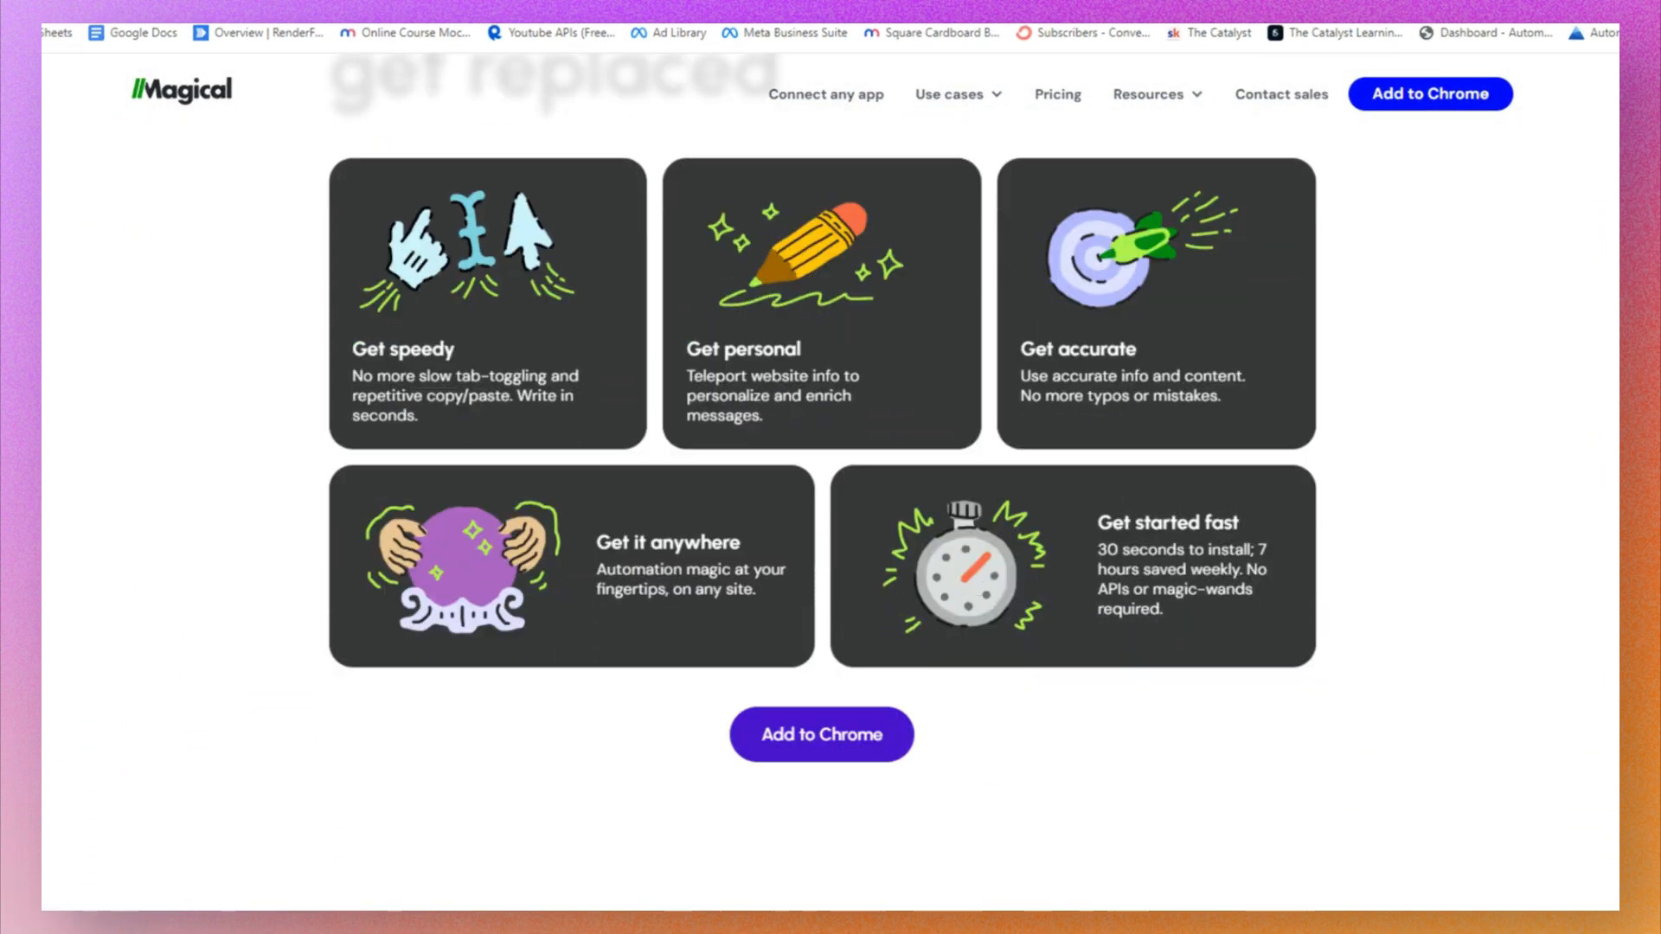
{"action": "scroll", "coordinate": [831, 467], "scroll_direction": "down", "scroll_amount": 9}
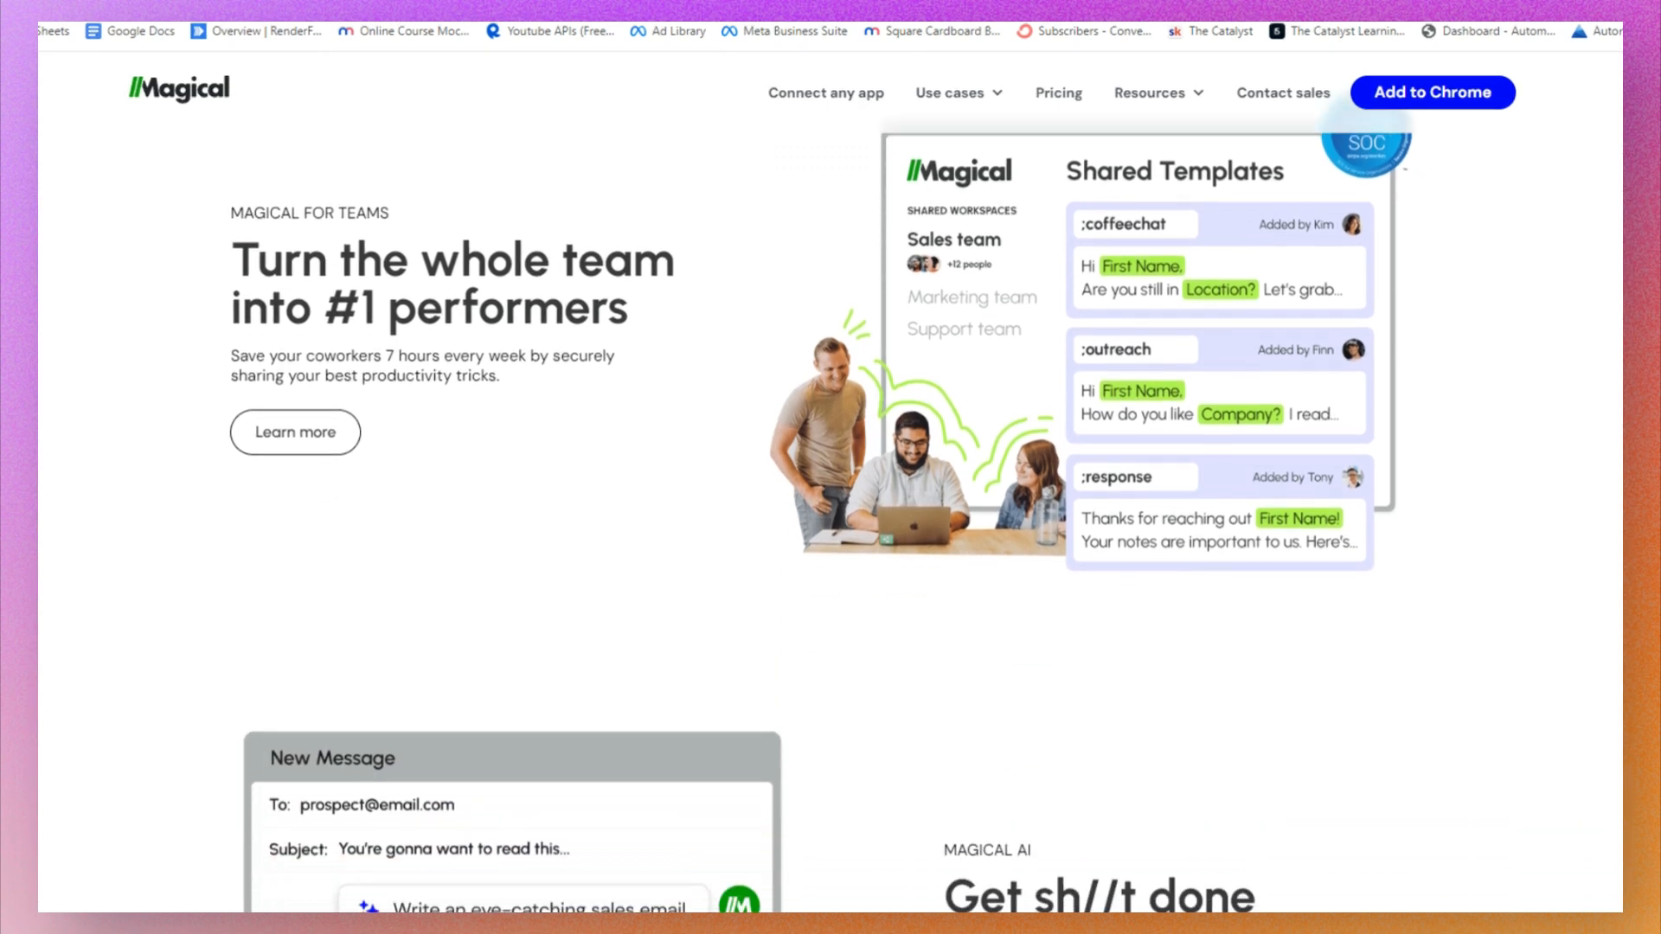
{"action": "scroll", "coordinate": [830, 467], "scroll_direction": "down", "scroll_amount": 7}
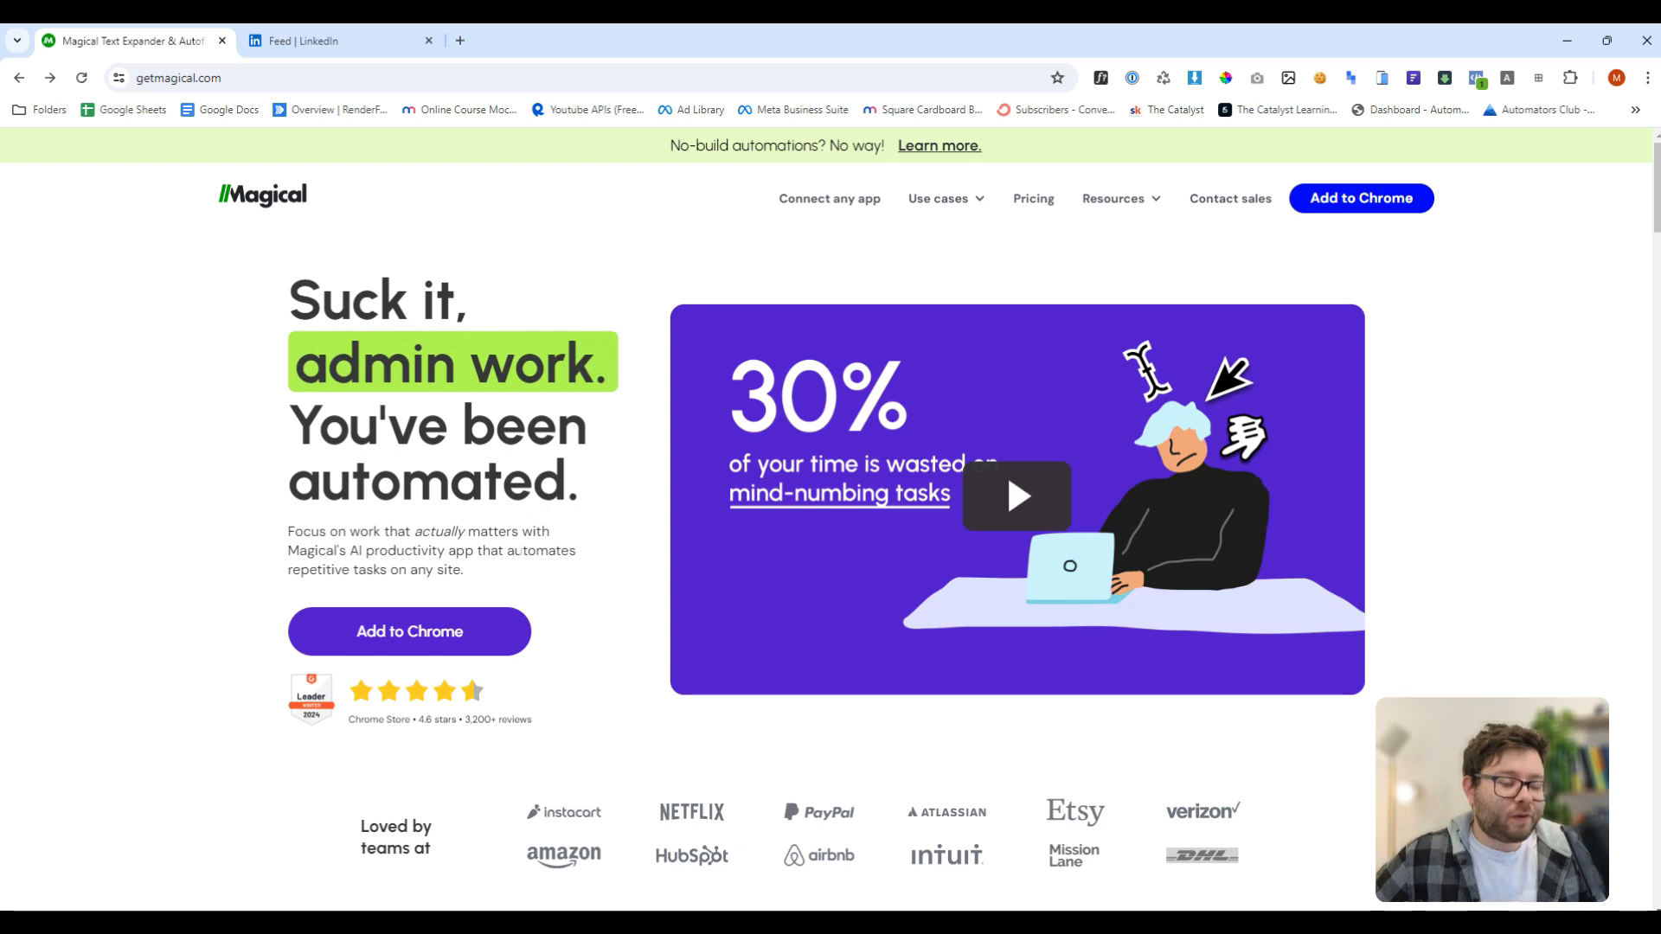
- Install the Magical: AI Writer & Autofill Text Expander extension from the Chrome Web Store and pin it for quick access
{"action": "left_click", "coordinate": [439, 615]}
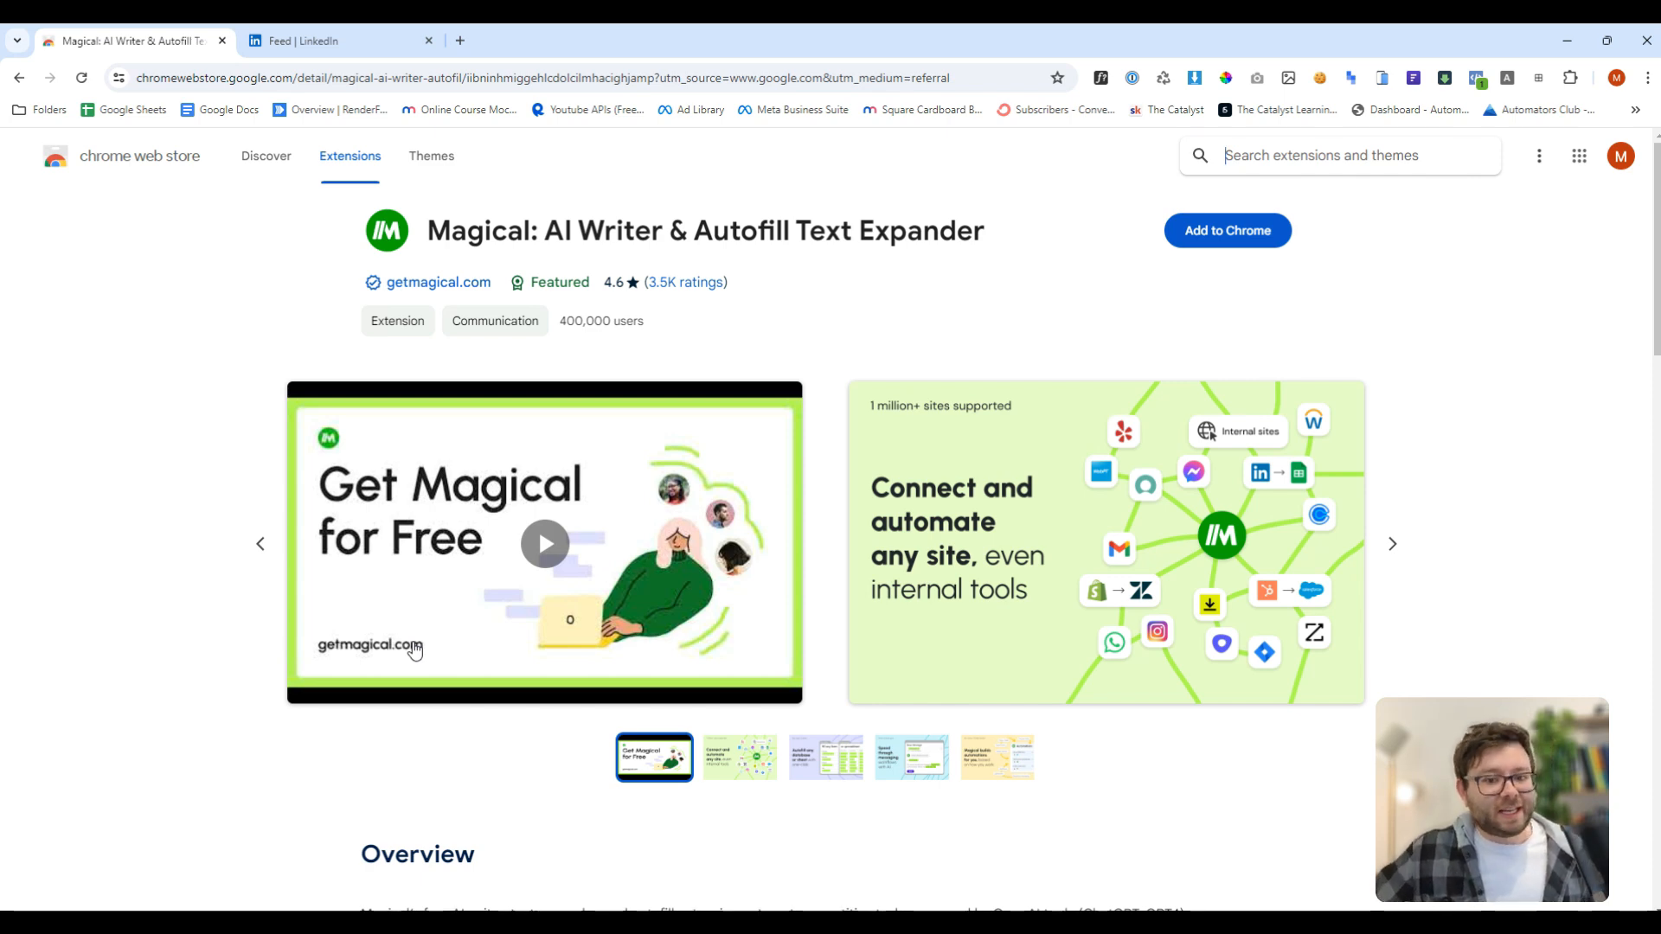
{"action": "left_click", "coordinate": [1211, 230]}
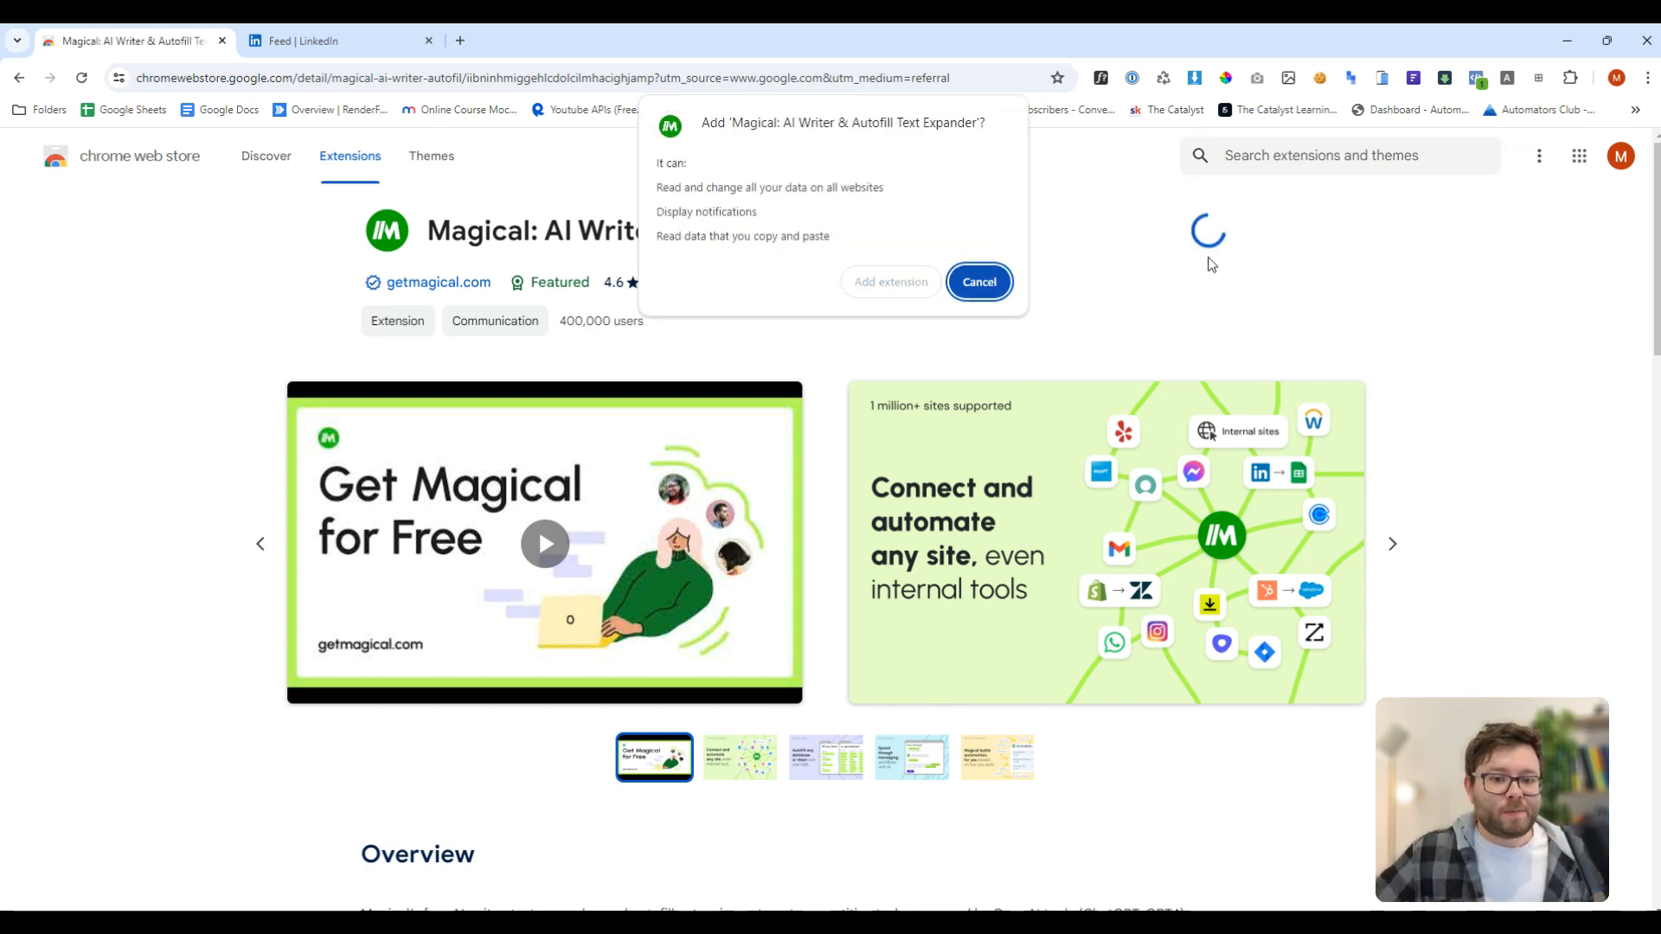
{"action": "left_click", "coordinate": [891, 282]}
{"action": "right_click", "coordinate": [1538, 78]}
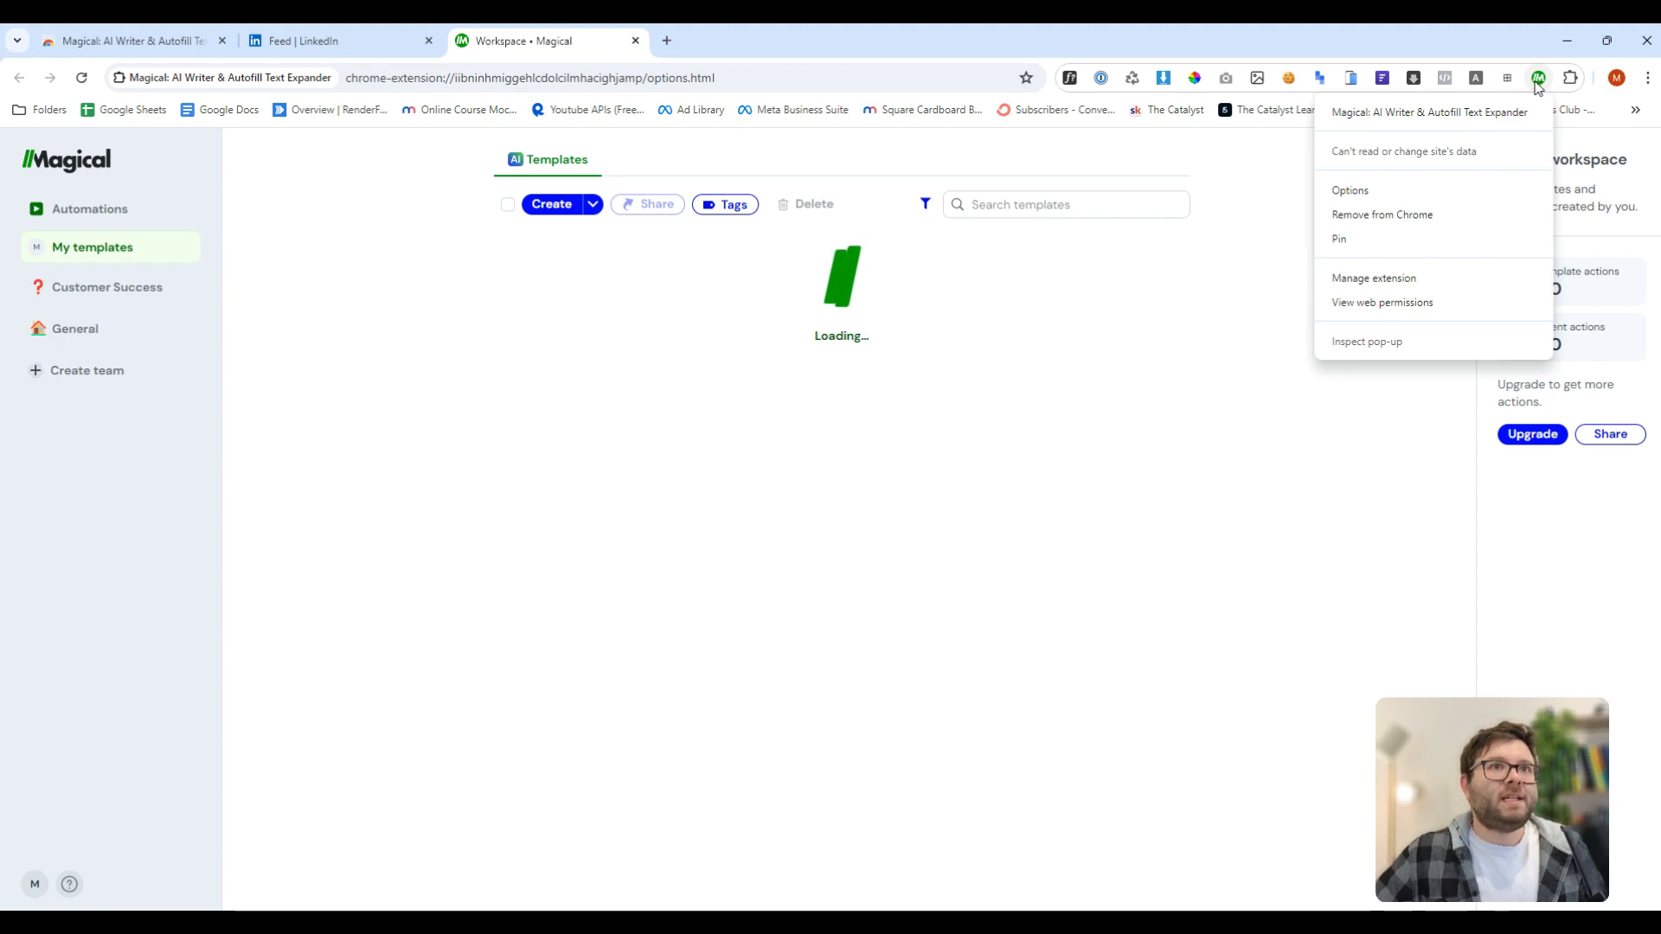
{"action": "left_click", "coordinate": [1387, 240]}
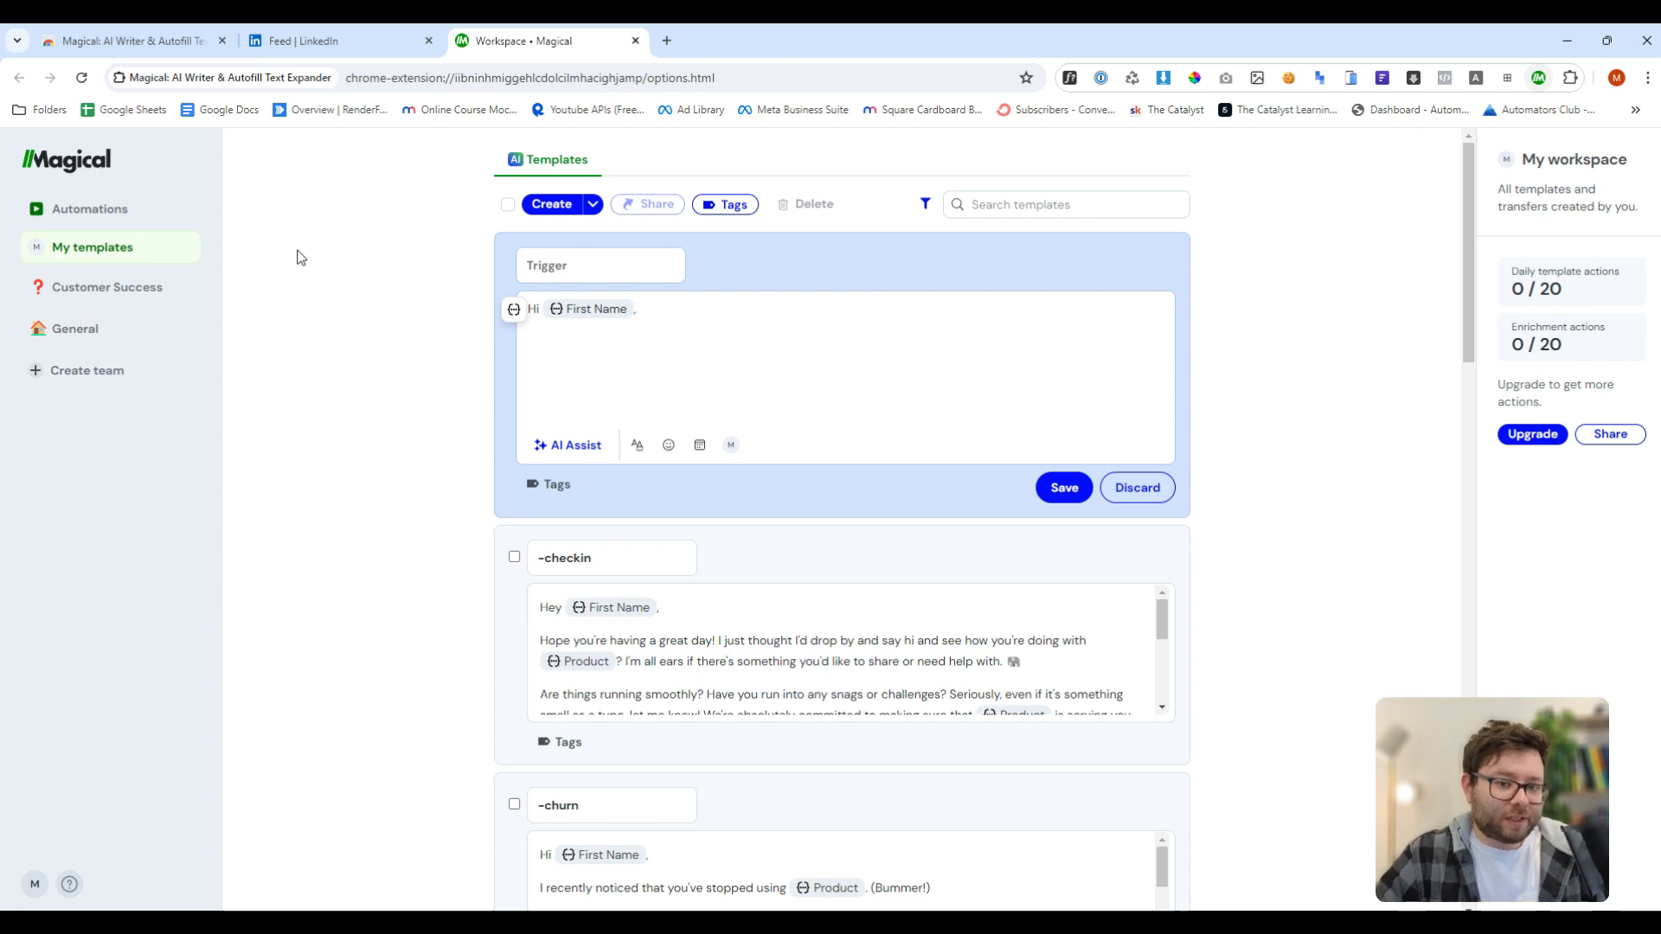
- Expand the -checkin template and review the ready-made message templates in the personal workspace
{"action": "scroll", "coordinate": [297, 257], "scroll_direction": "down", "scroll_amount": 3}
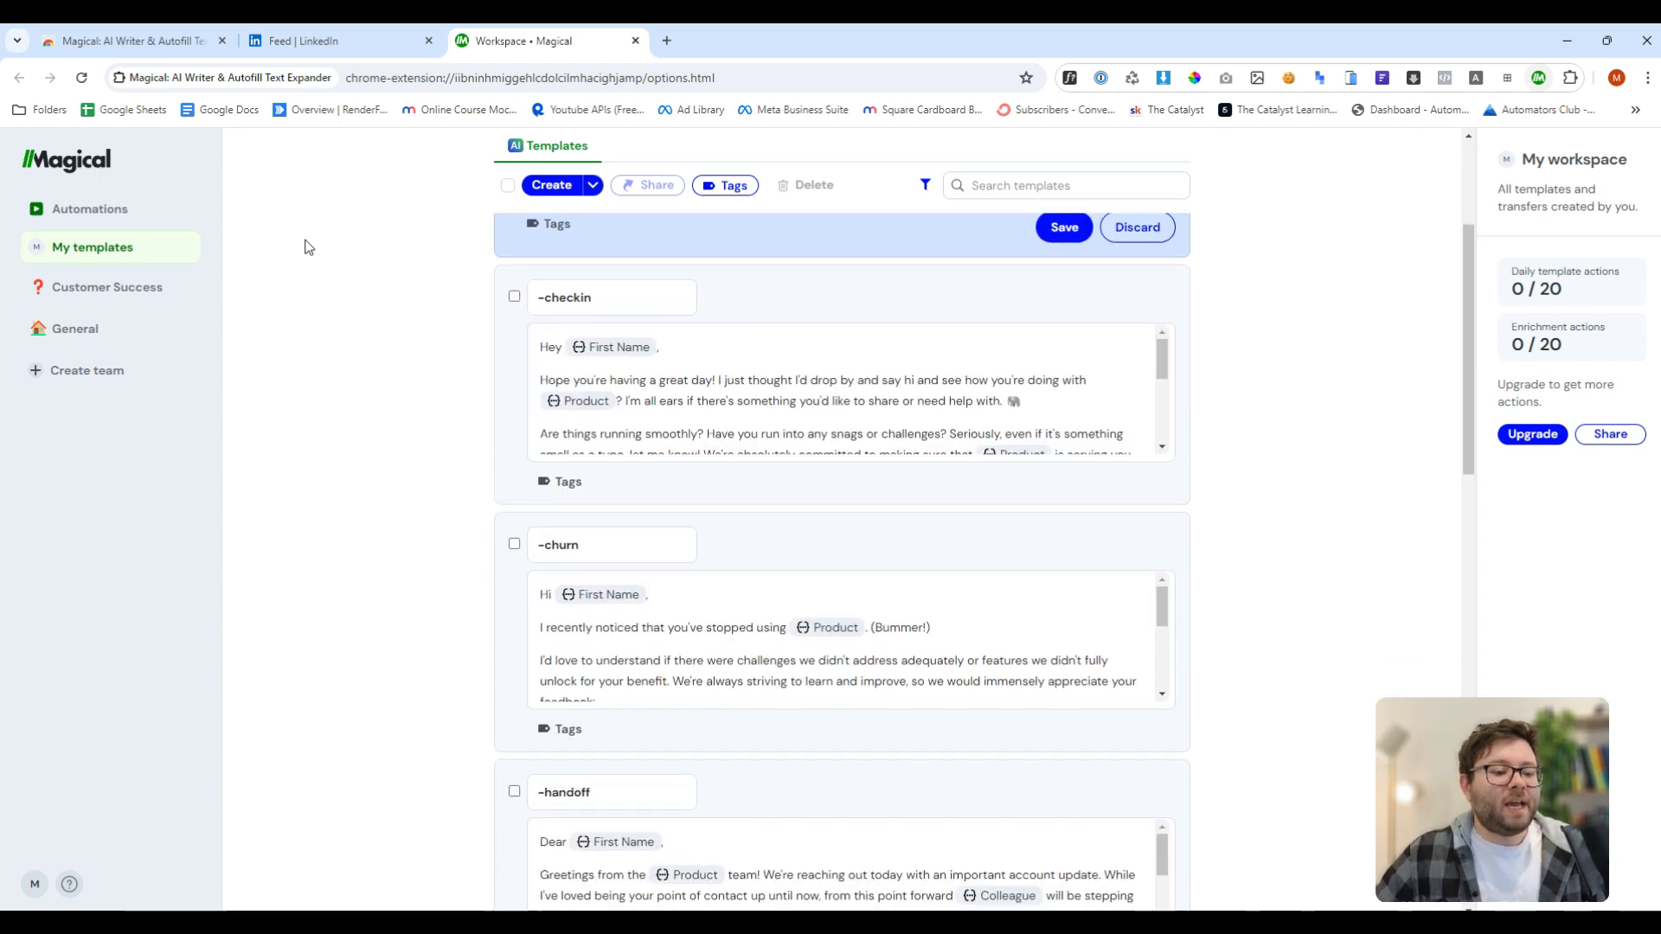
{"action": "left_click", "coordinate": [832, 402]}
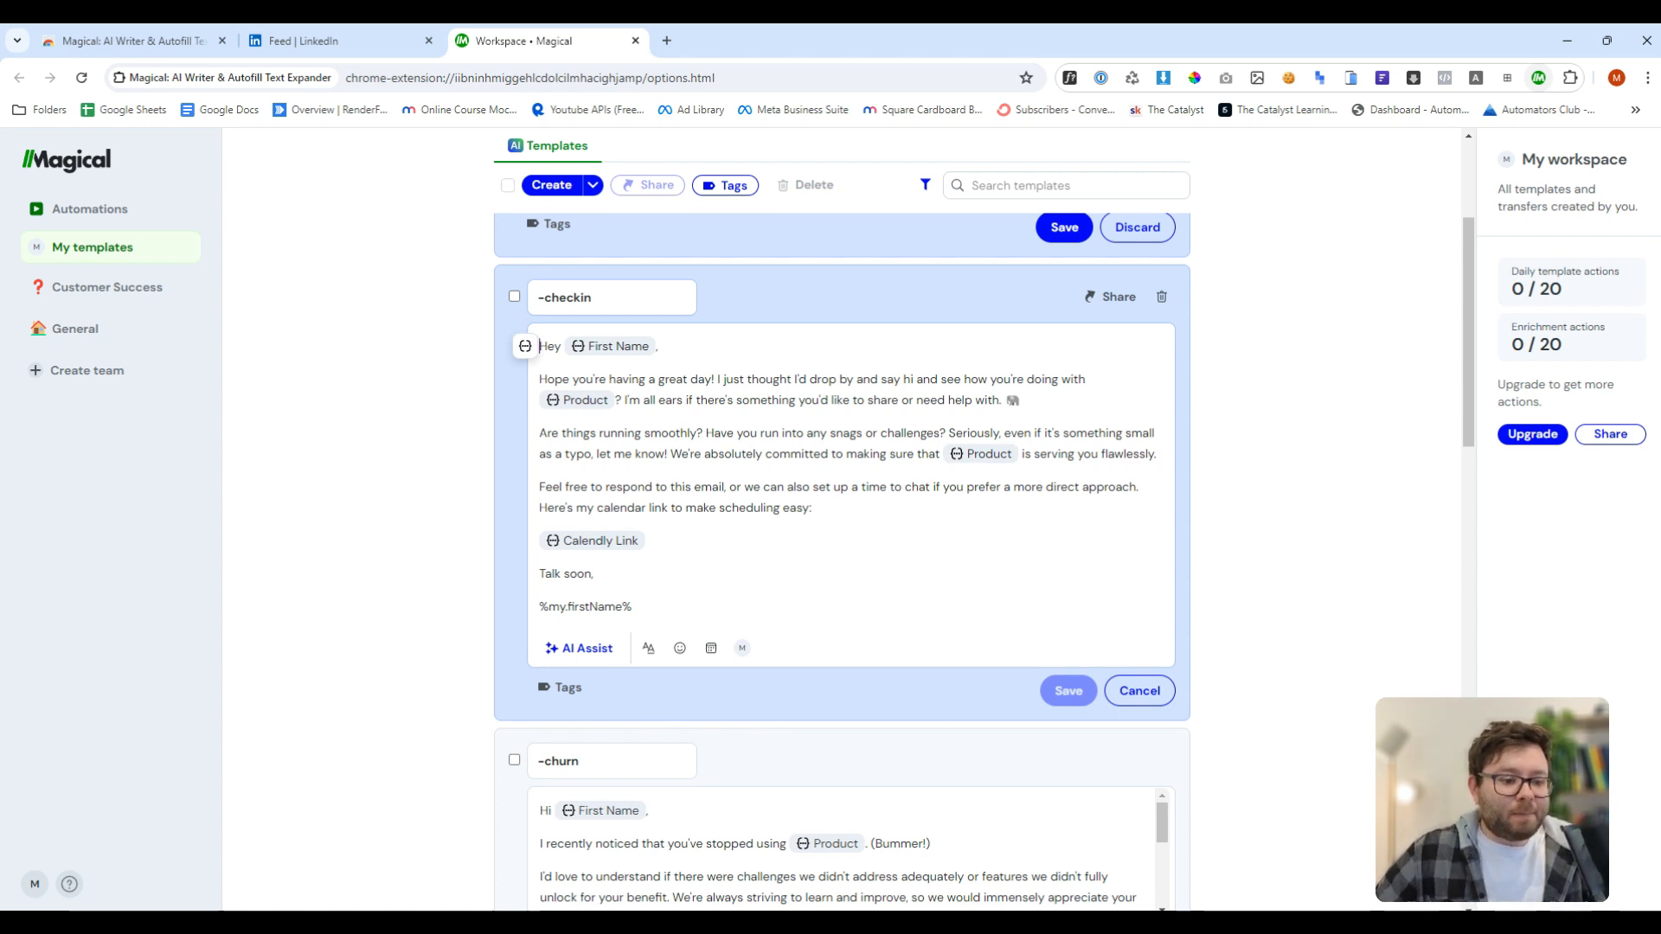
{"action": "left_click", "coordinate": [560, 353]}
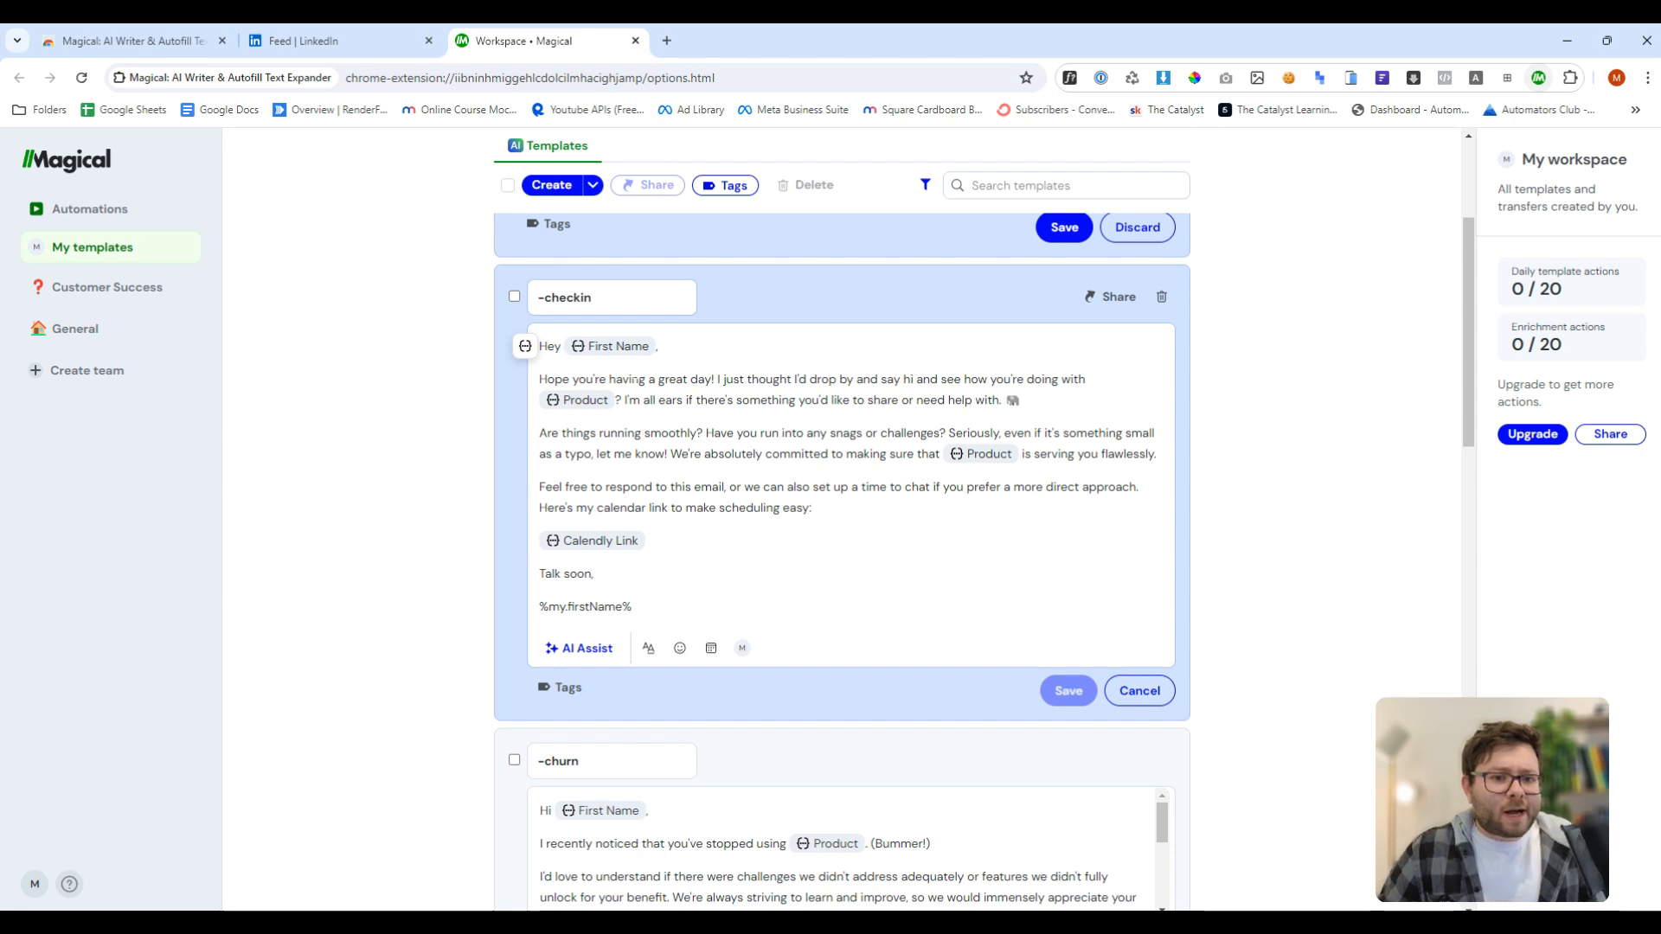
{"action": "scroll", "coordinate": [842, 519], "scroll_direction": "up", "scroll_amount": 3}
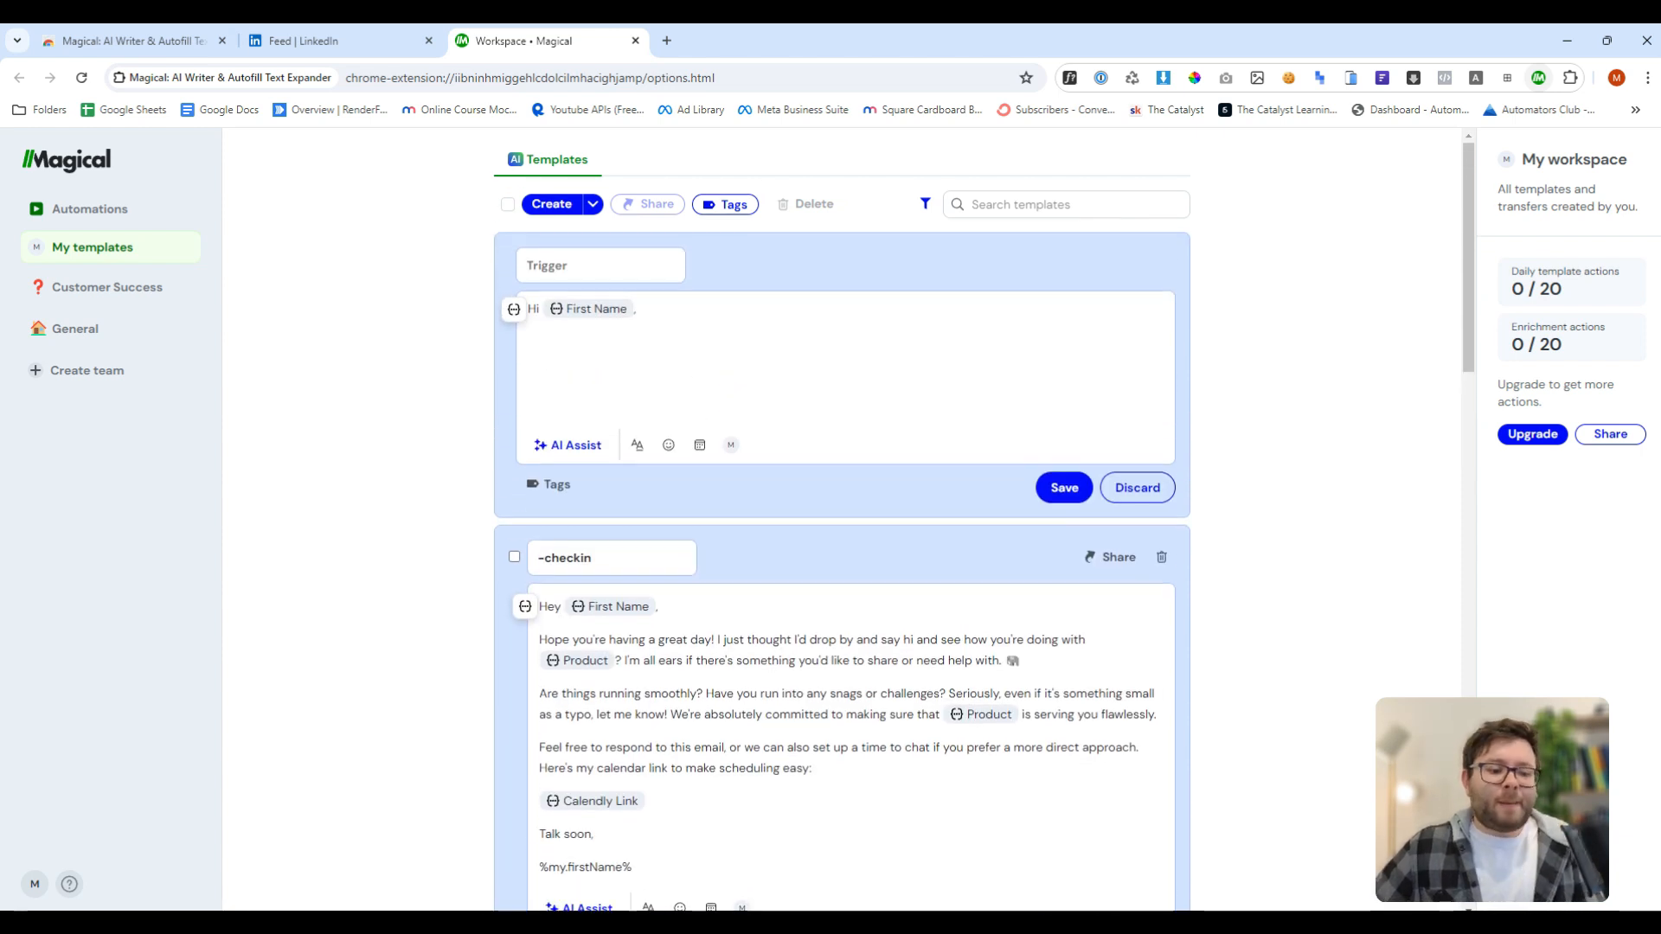
{"action": "left_click", "coordinate": [631, 344]}
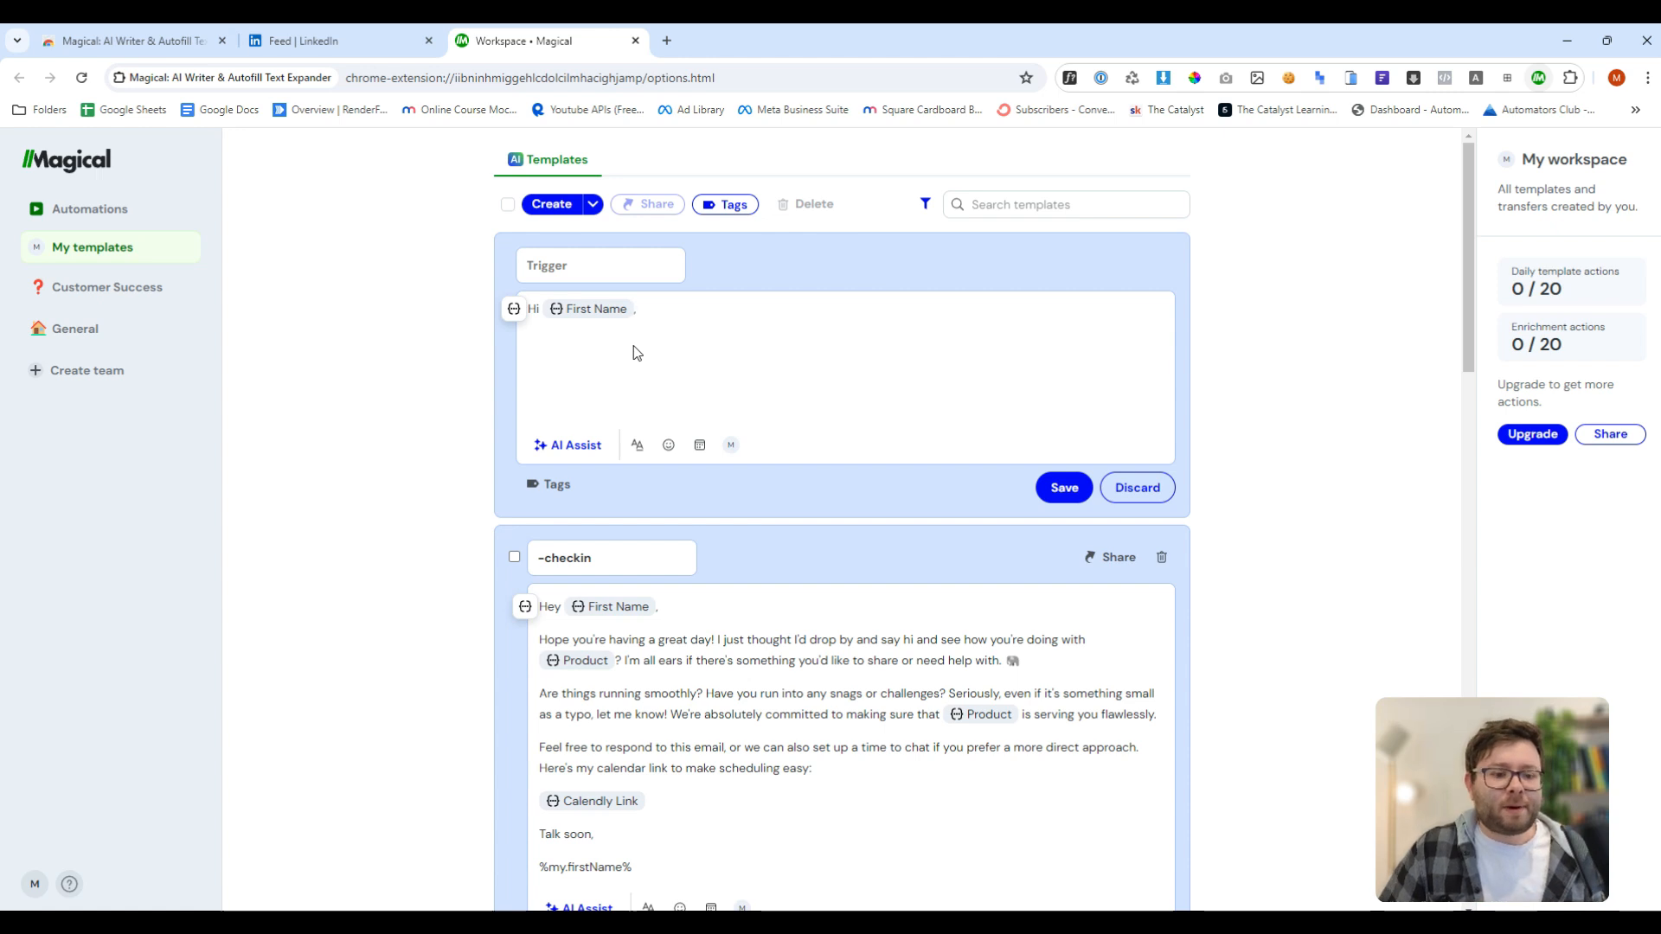
{"action": "scroll", "coordinate": [850, 454], "scroll_direction": "down", "scroll_amount": 15}
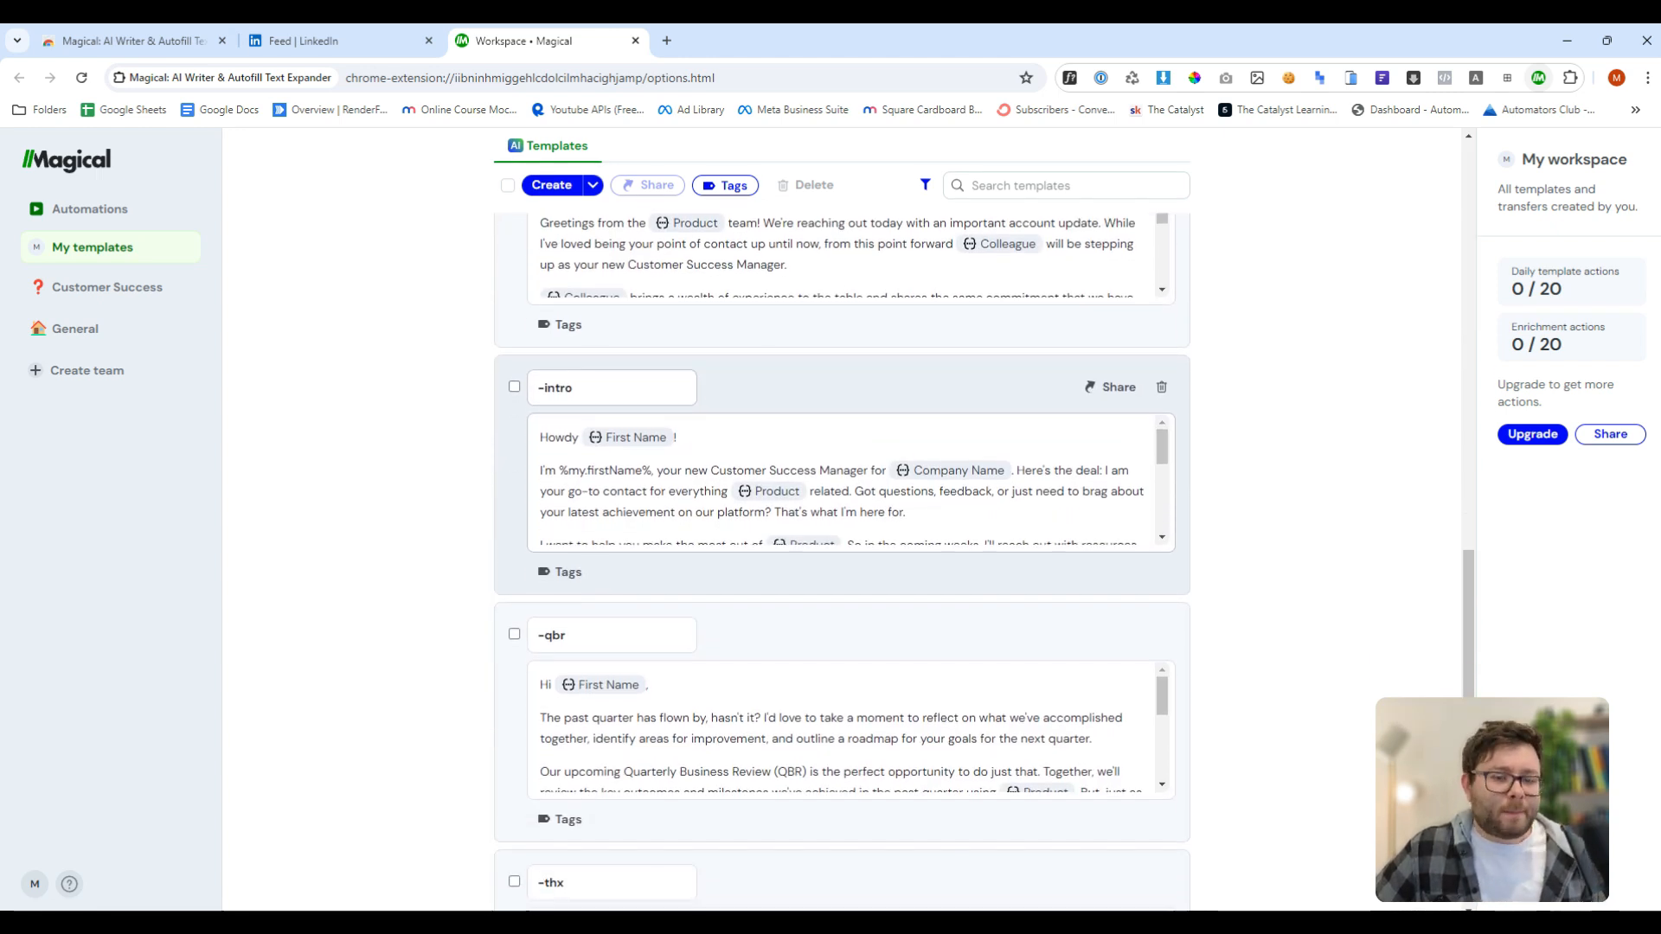
{"action": "scroll", "coordinate": [755, 422], "scroll_direction": "down", "scroll_amount": 2}
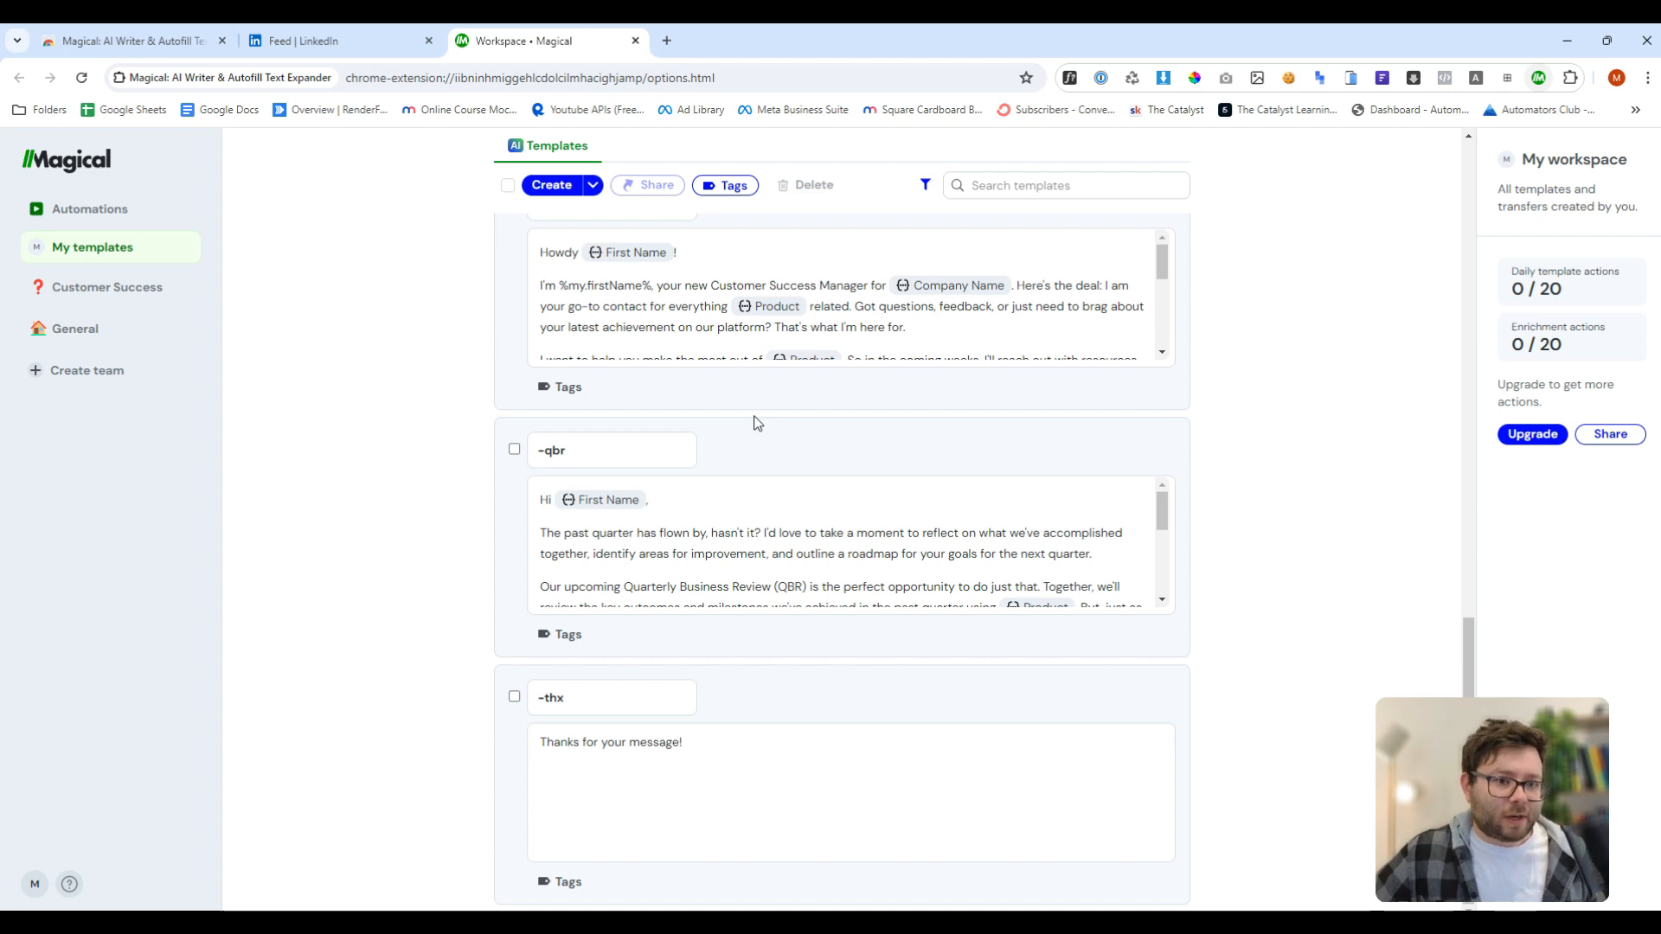
{"action": "left_click_drag", "start_coordinate": [1467, 275], "coordinate": [1466, 469]}
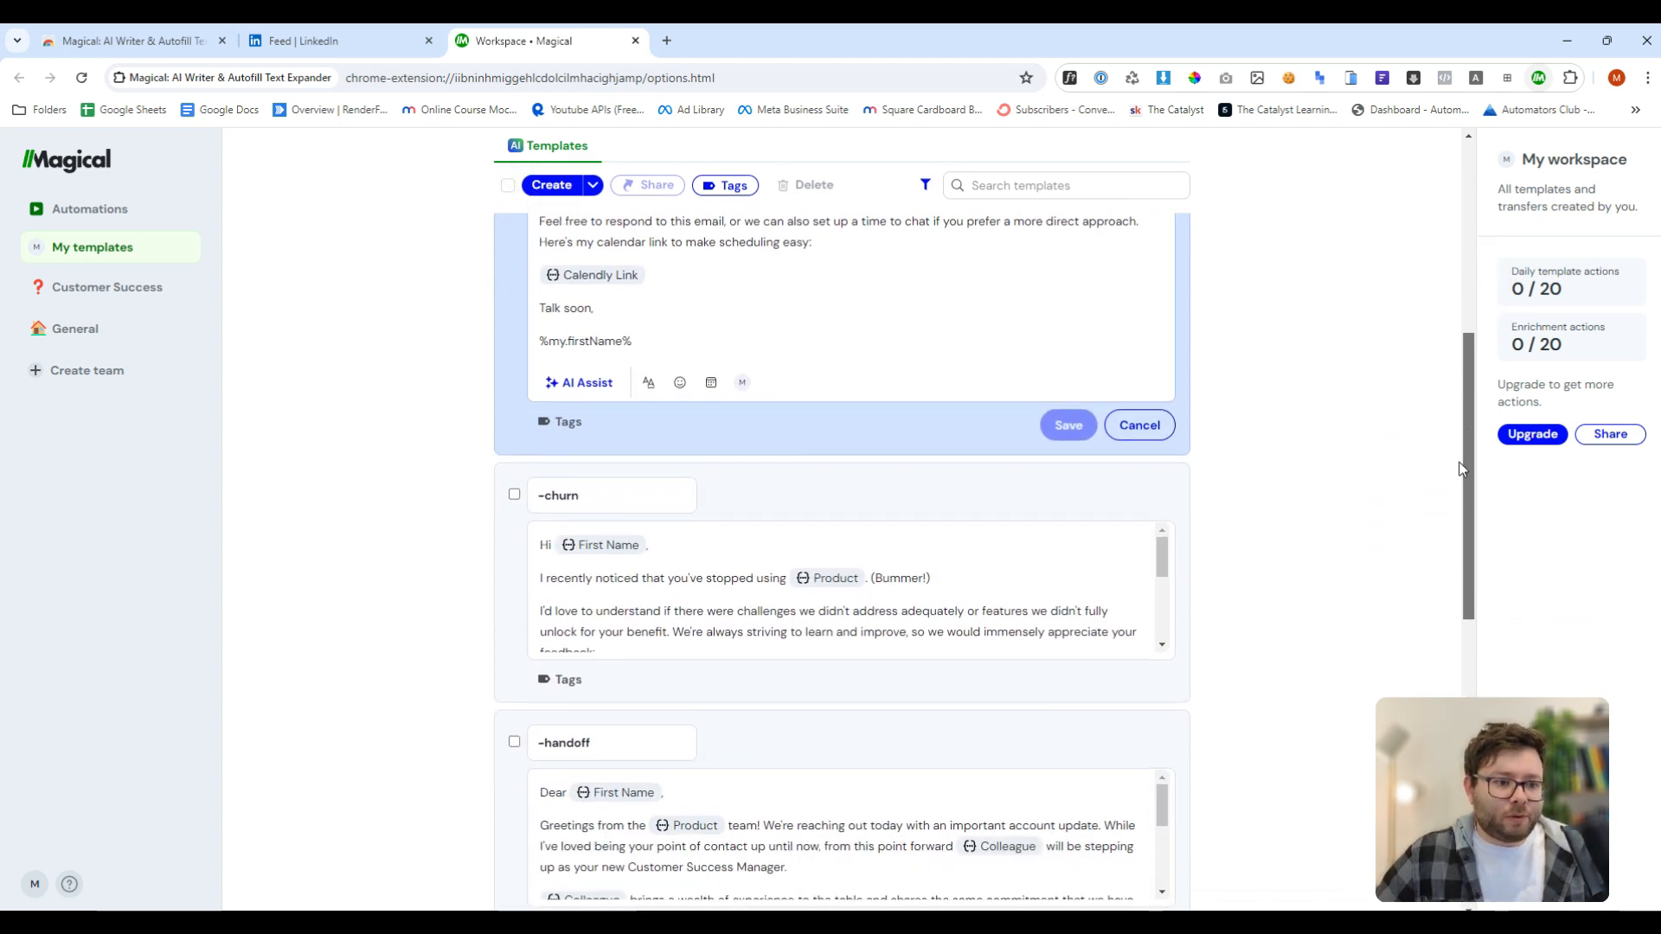
- Check the available template creation sources and open the gallery of top-rated messaging templates
{"action": "left_click", "coordinate": [594, 191]}
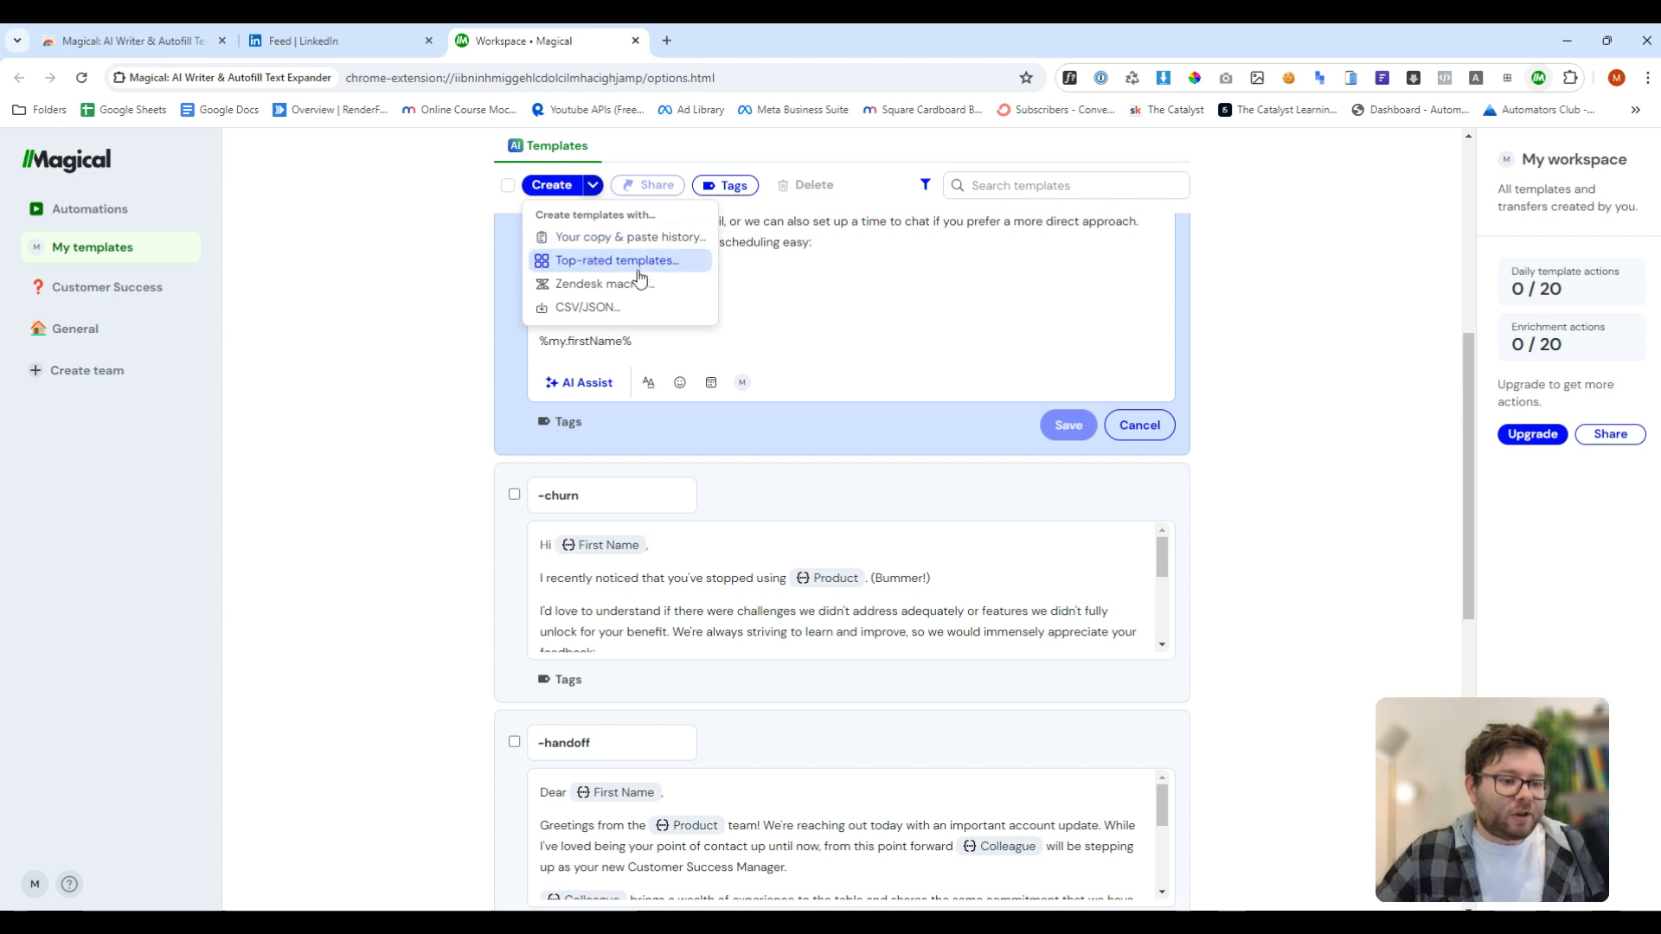
{"action": "left_click", "coordinate": [593, 189]}
{"action": "left_click", "coordinate": [594, 189]}
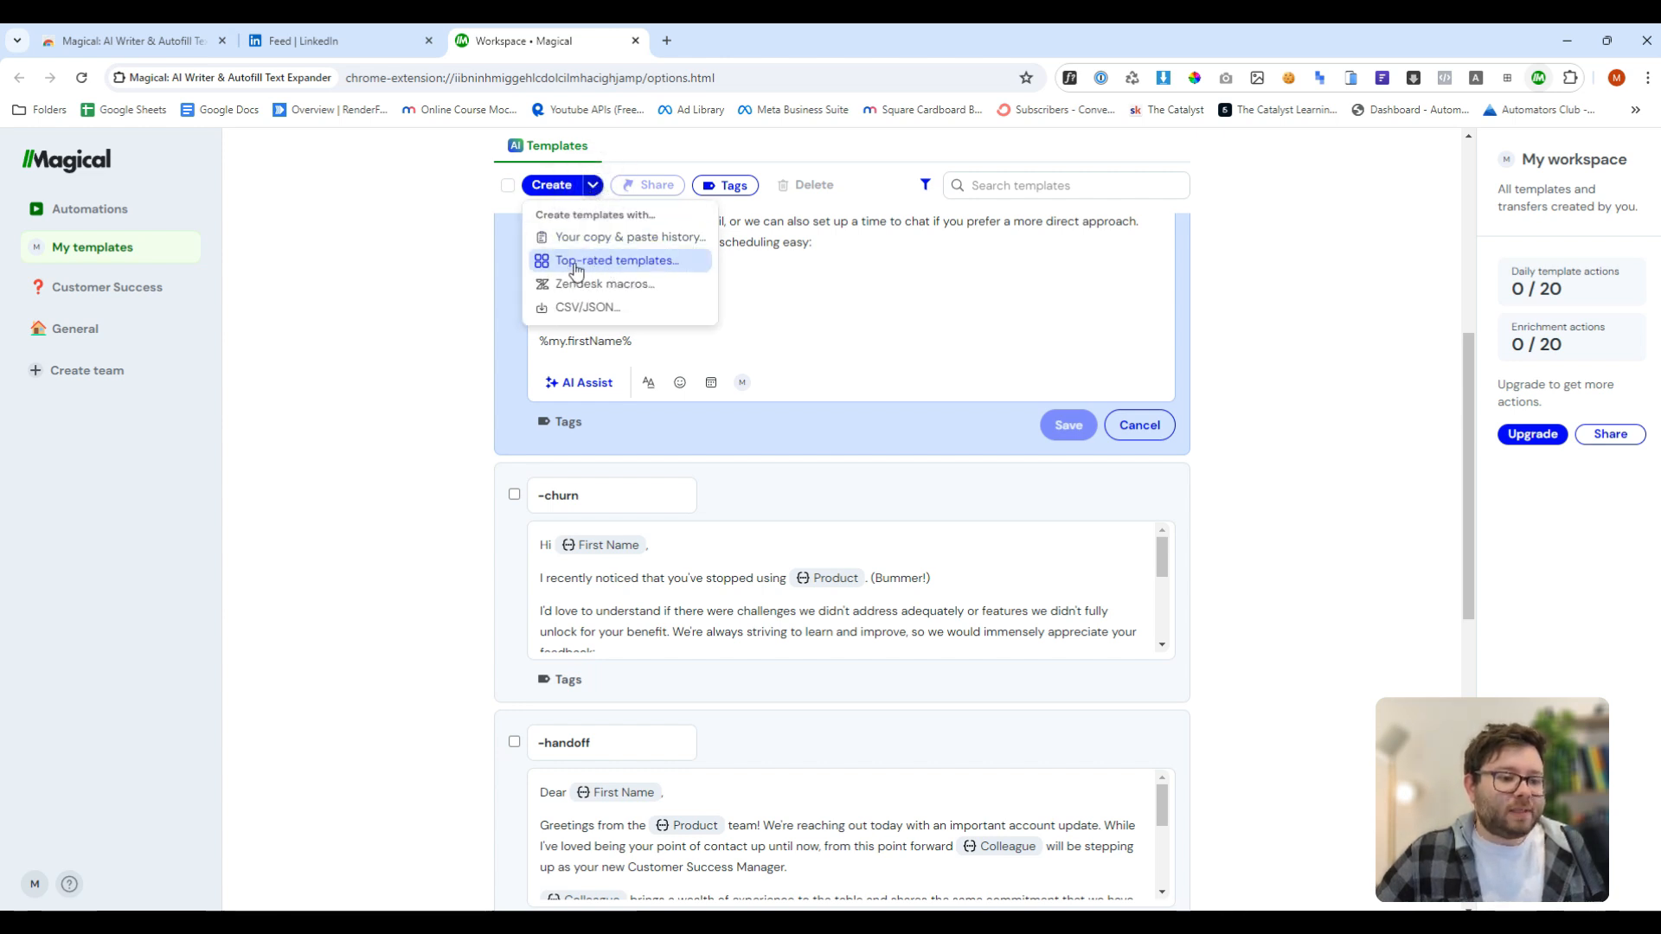
{"action": "left_click", "coordinate": [576, 270]}
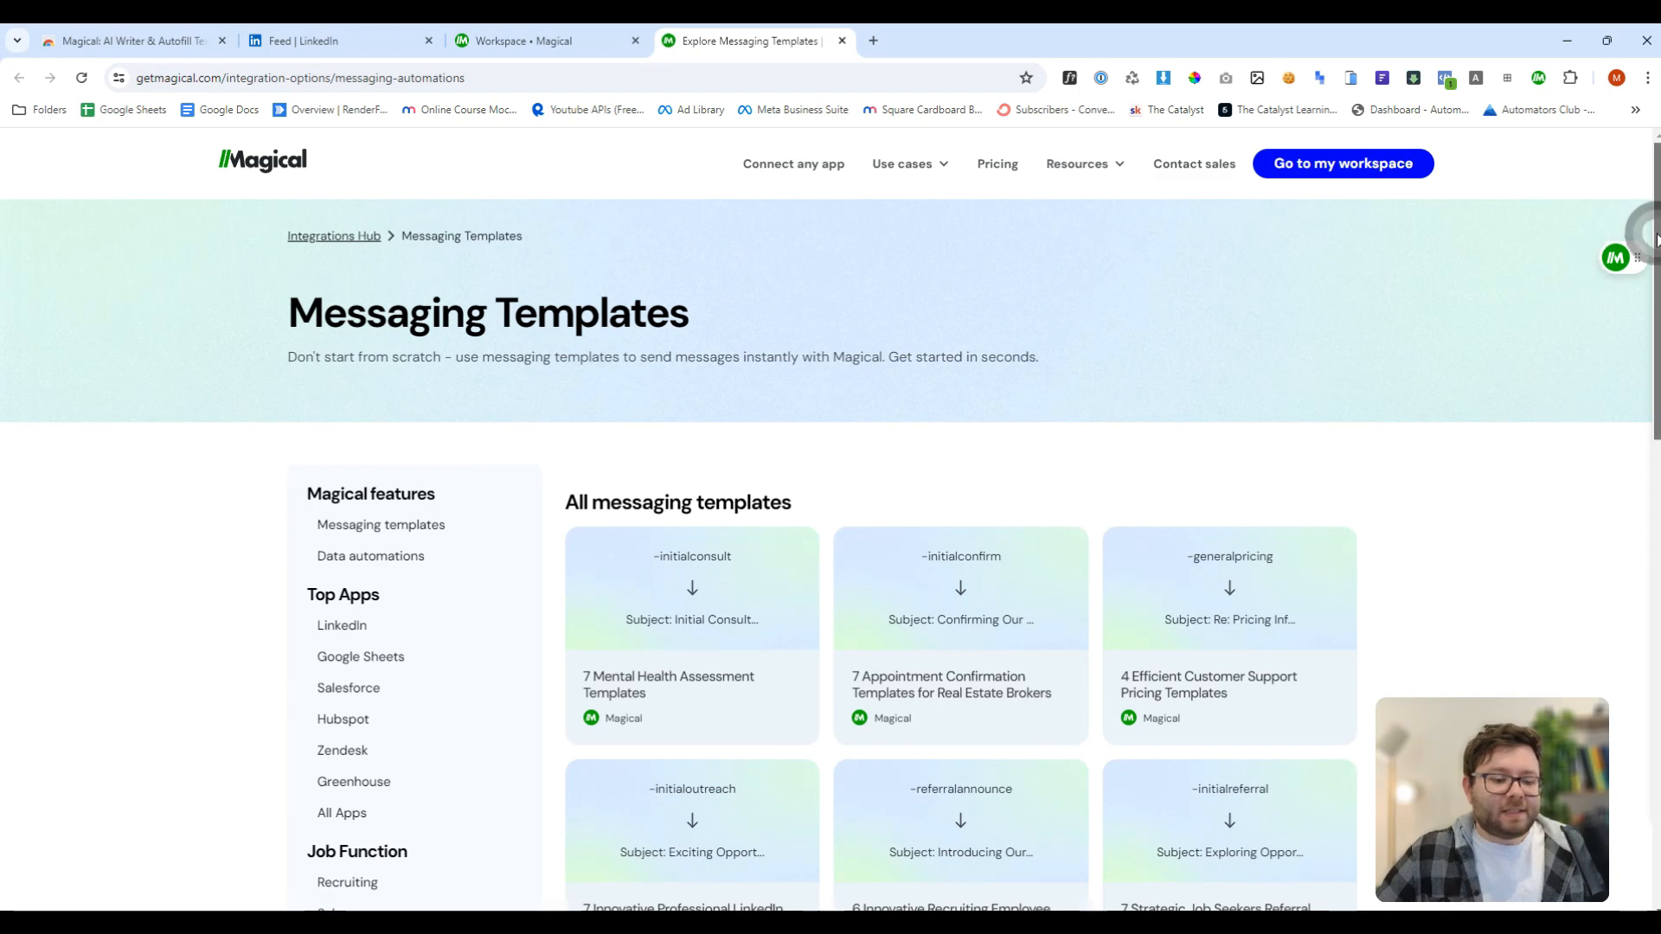
{"action": "left_click_drag", "start_coordinate": [1657, 238], "coordinate": [1655, 383]}
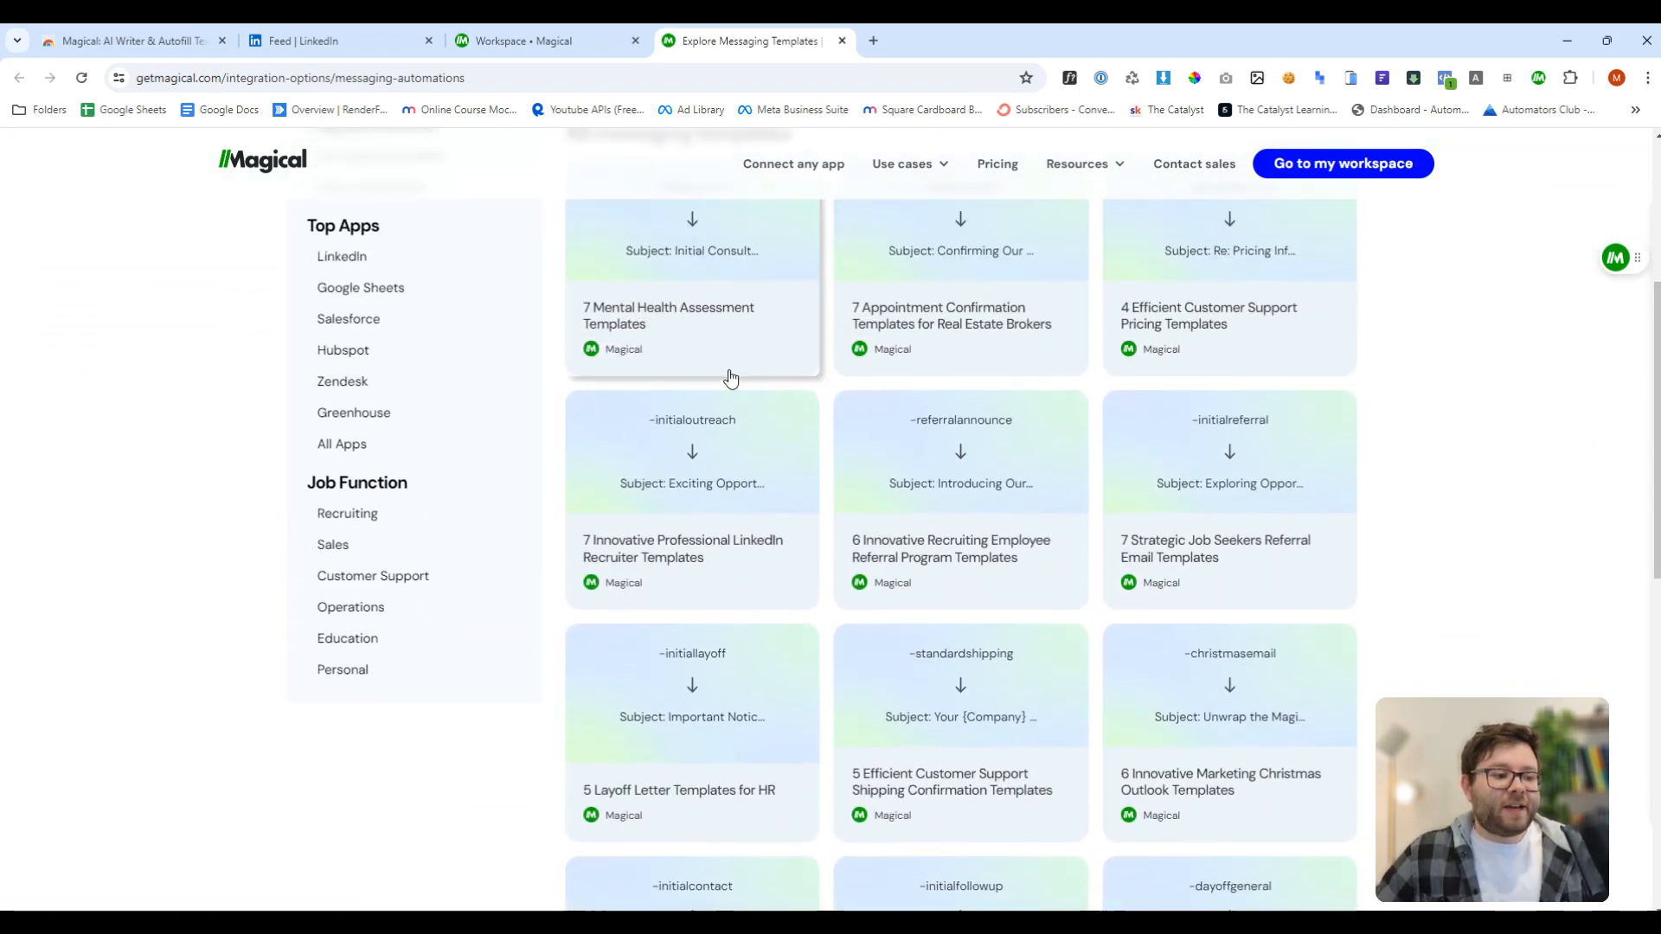
- Browse the gallery's Education messaging templates and close the gallery page
{"action": "left_click", "coordinate": [351, 456]}
{"action": "key", "text": "alt+Left"}
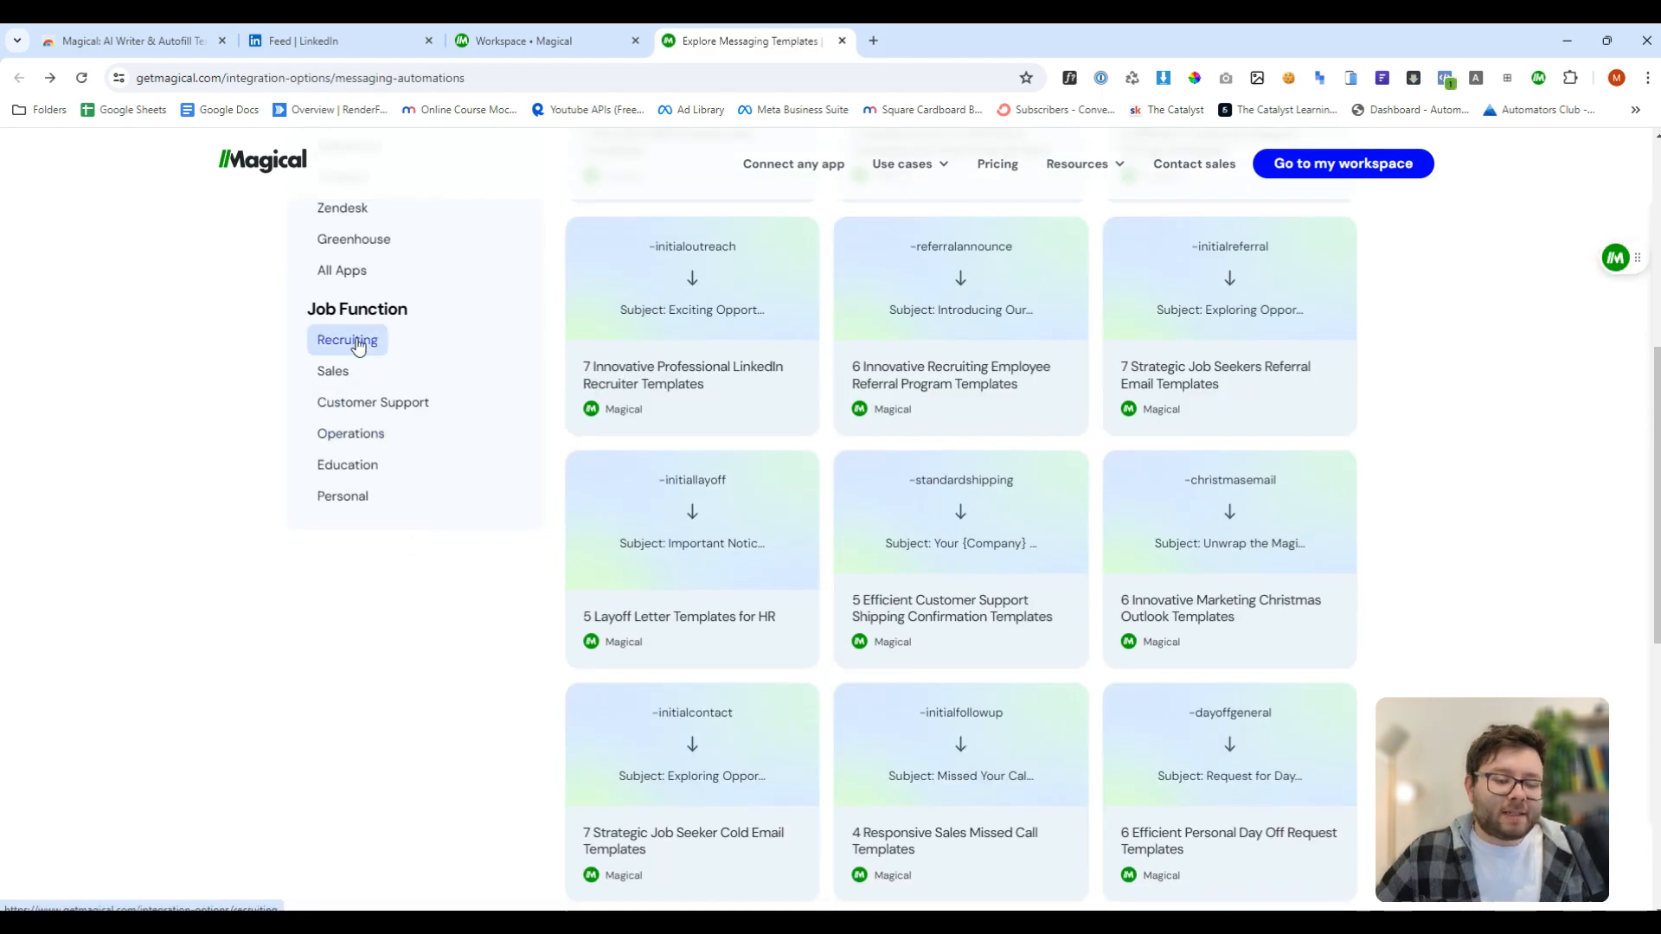
{"action": "left_click", "coordinate": [337, 465]}
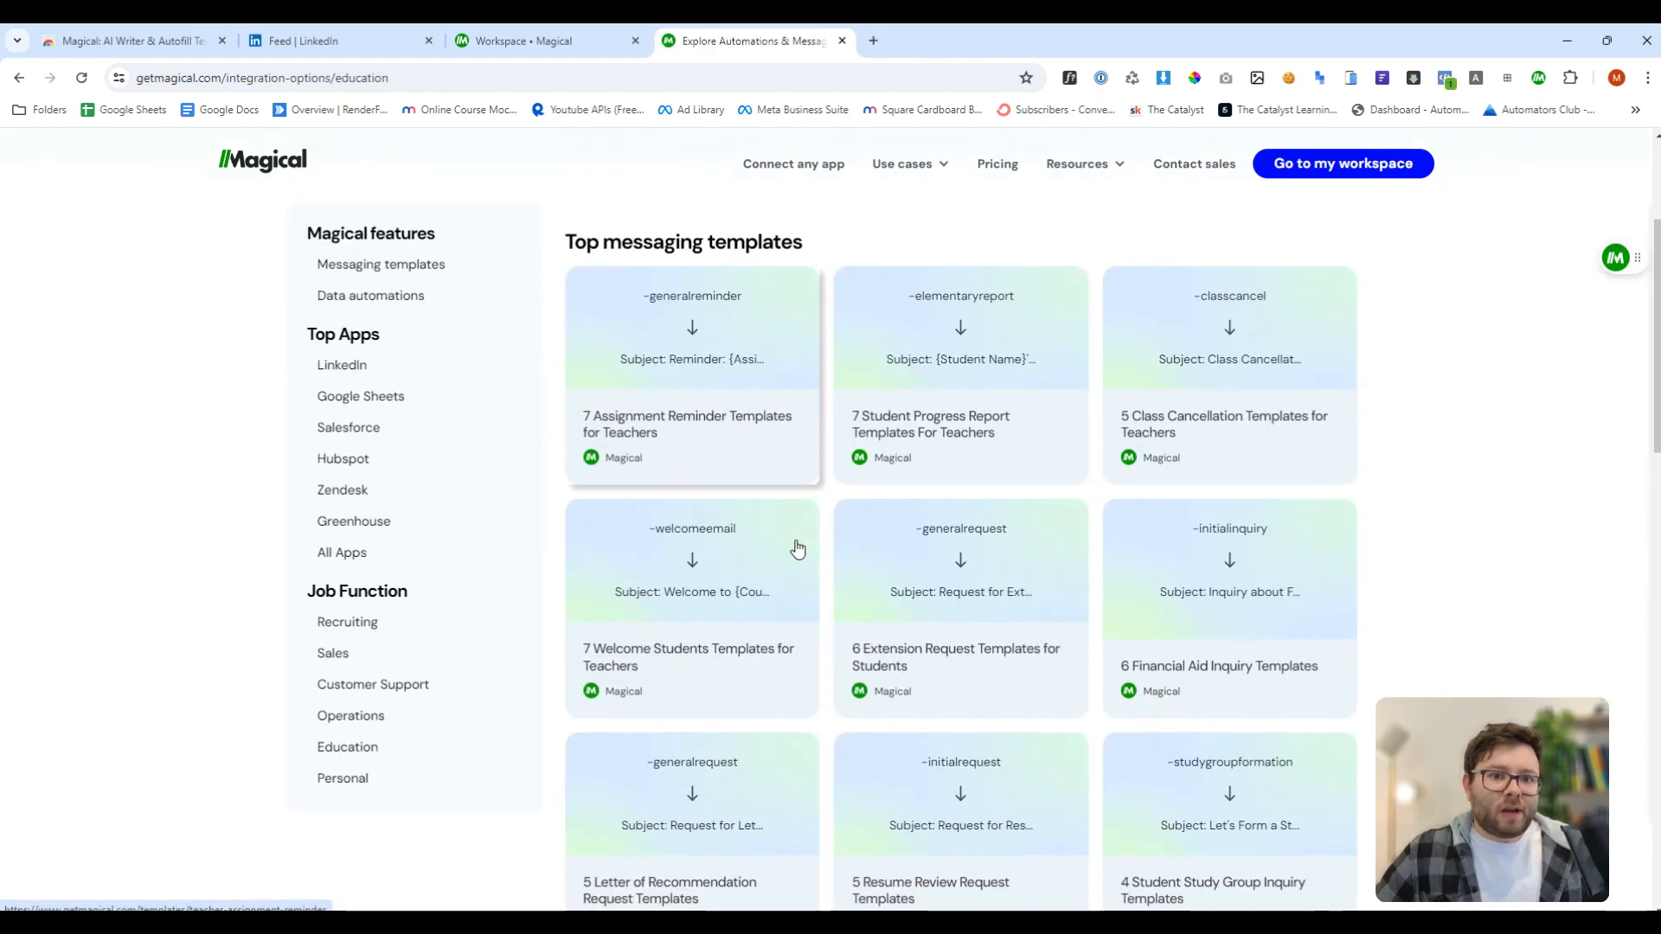
{"action": "scroll", "coordinate": [797, 547], "scroll_direction": "down", "scroll_amount": 1}
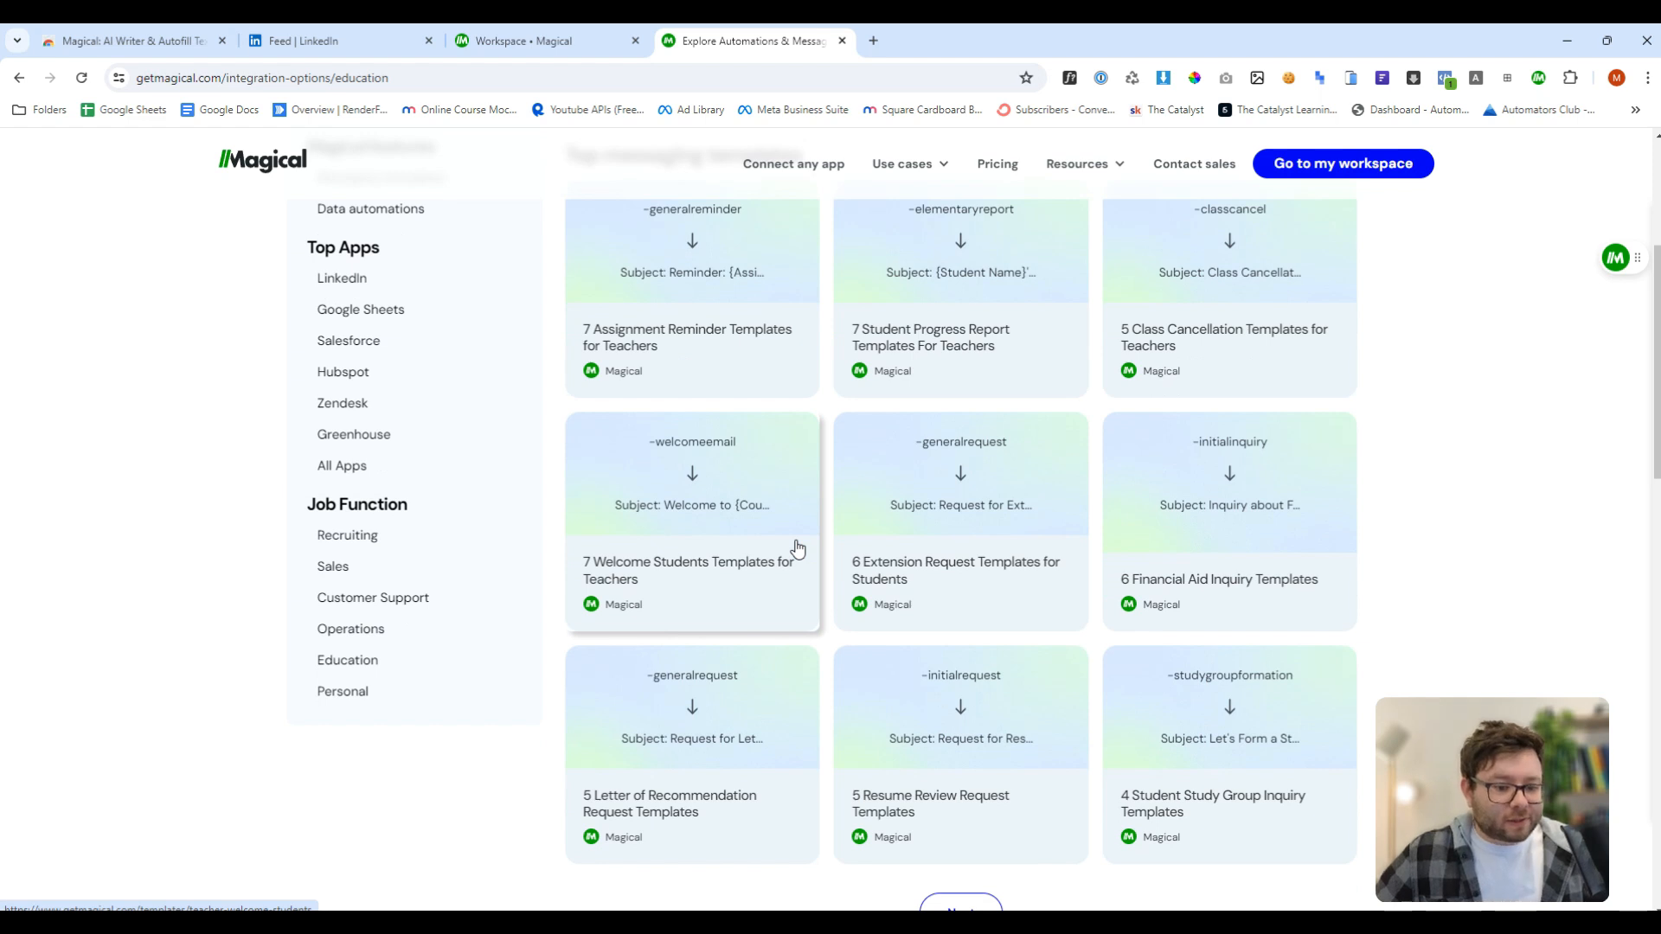
{"action": "scroll", "coordinate": [796, 547], "scroll_direction": "down", "scroll_amount": 2}
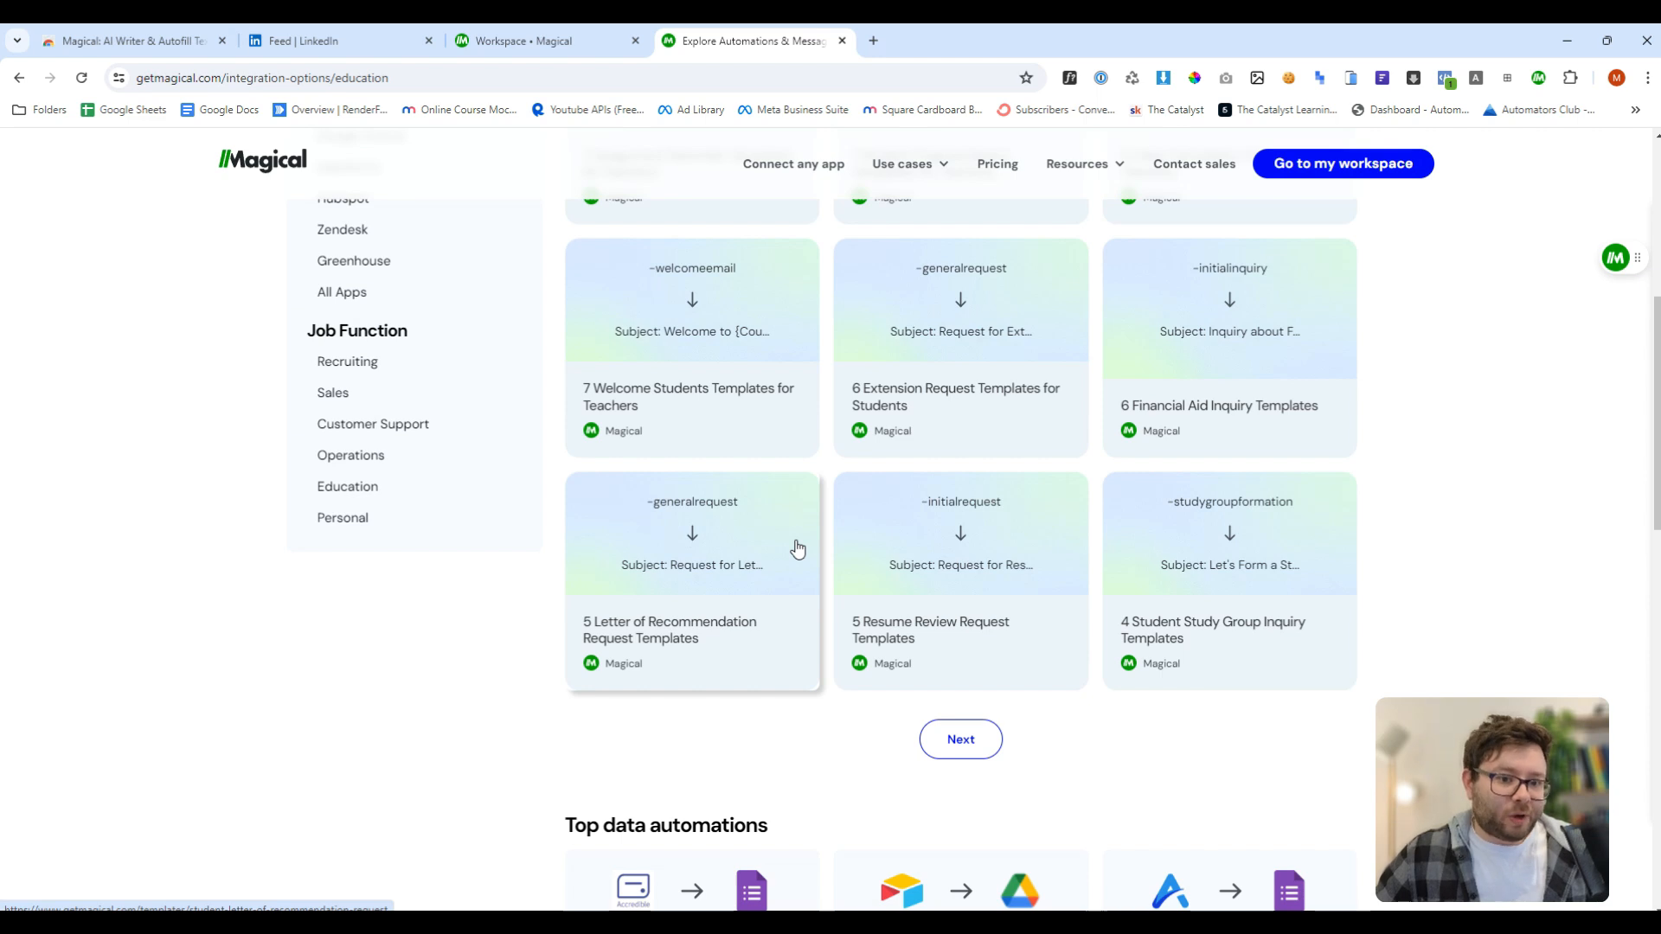
{"action": "key", "text": "ctrl+w"}
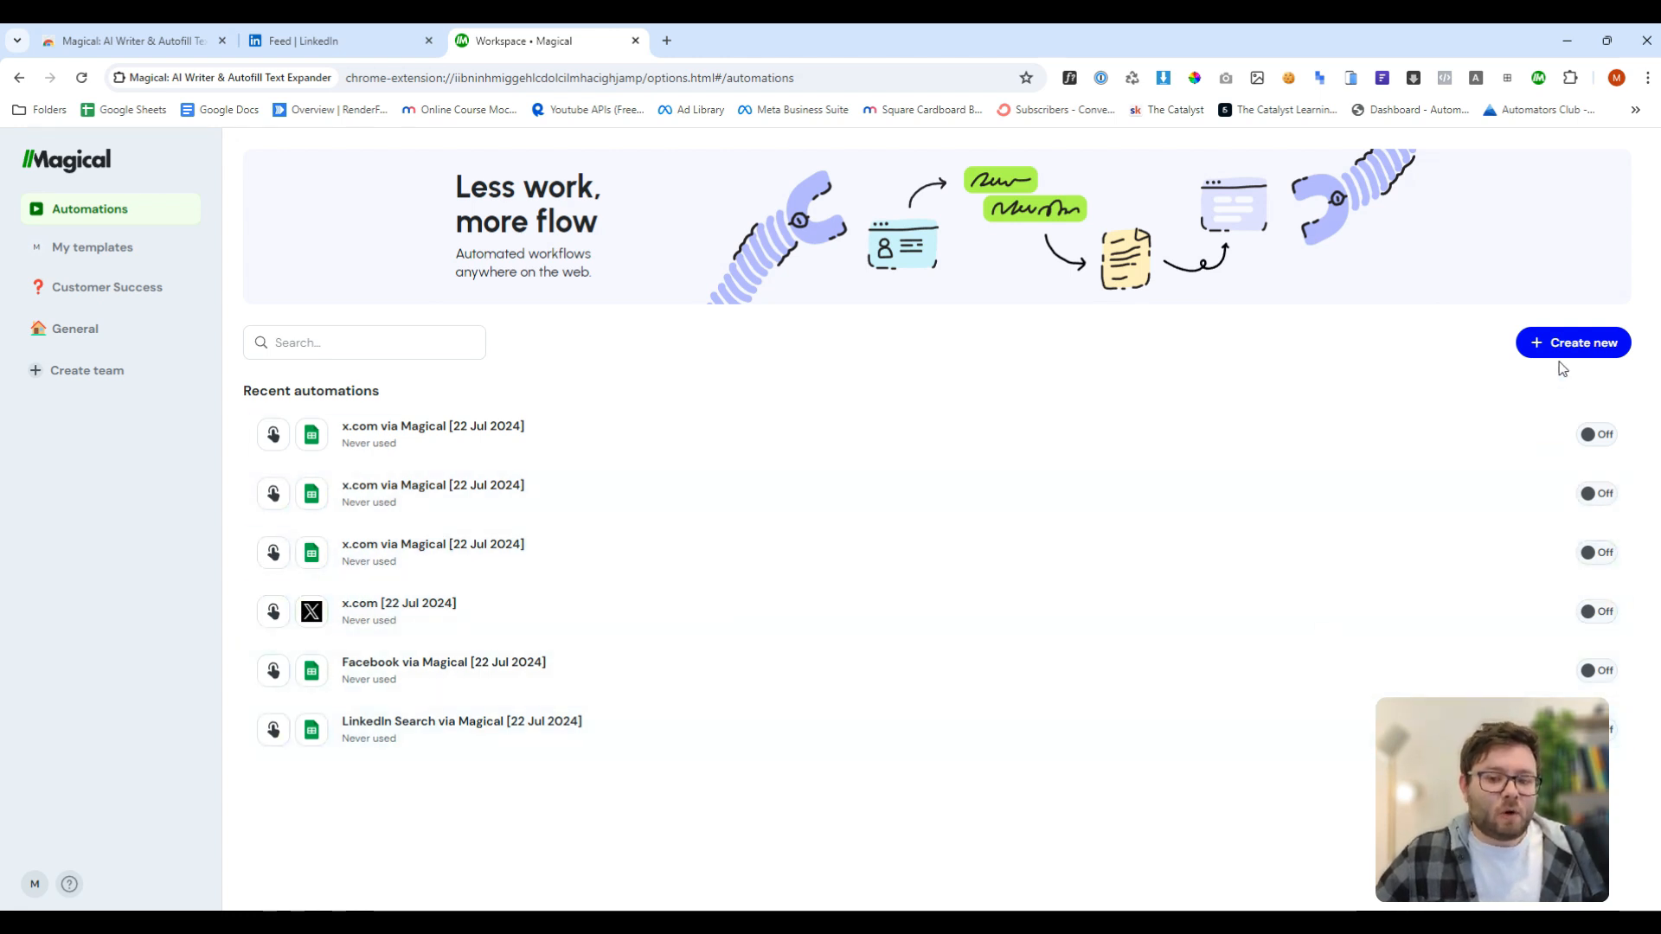
- Start a new automation and look through the sites available for filling fields
{"action": "left_click", "coordinate": [1561, 354]}
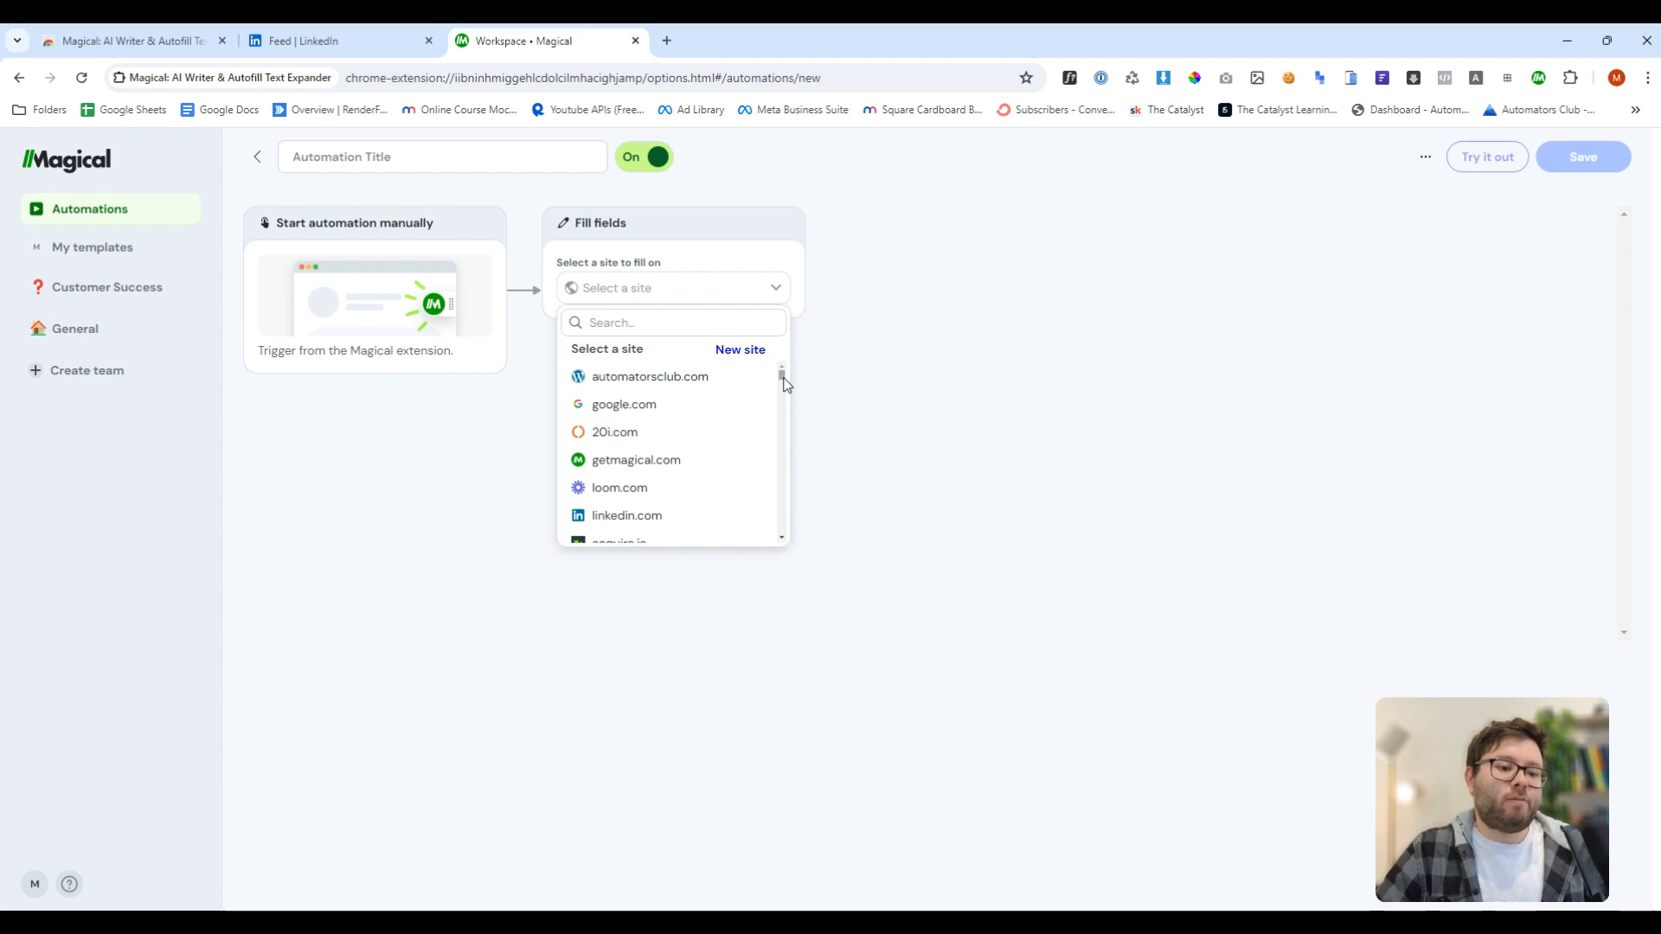
{"action": "left_click_drag", "start_coordinate": [782, 380], "coordinate": [782, 390]}
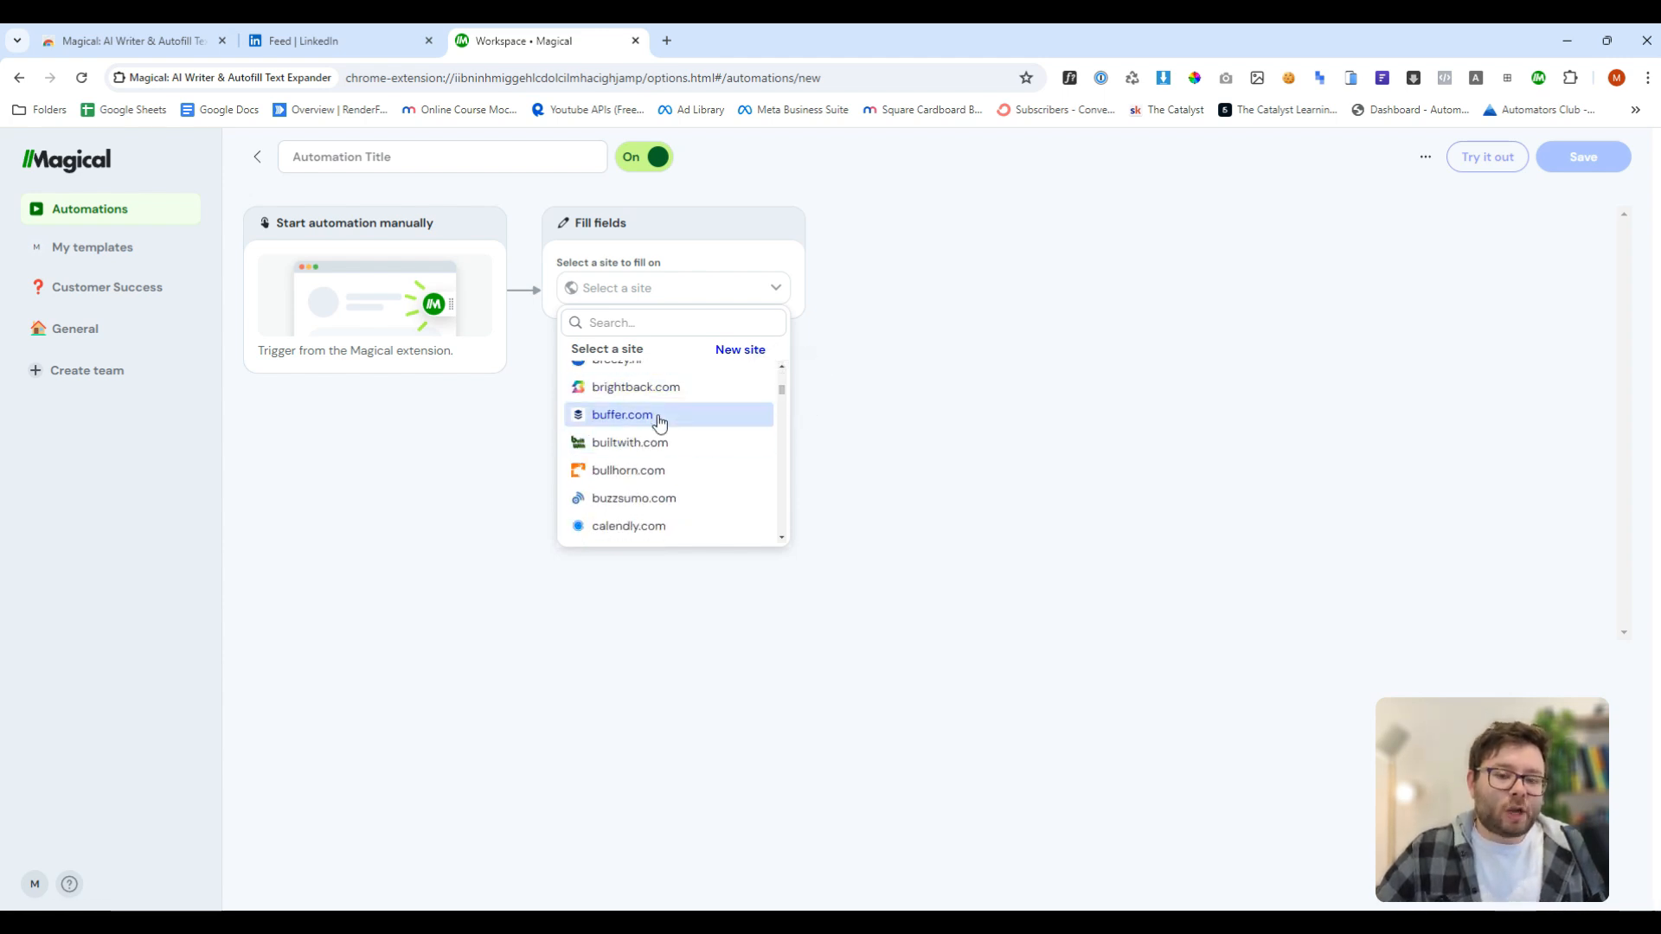
{"action": "scroll", "coordinate": [660, 507], "scroll_direction": "up", "scroll_amount": 5}
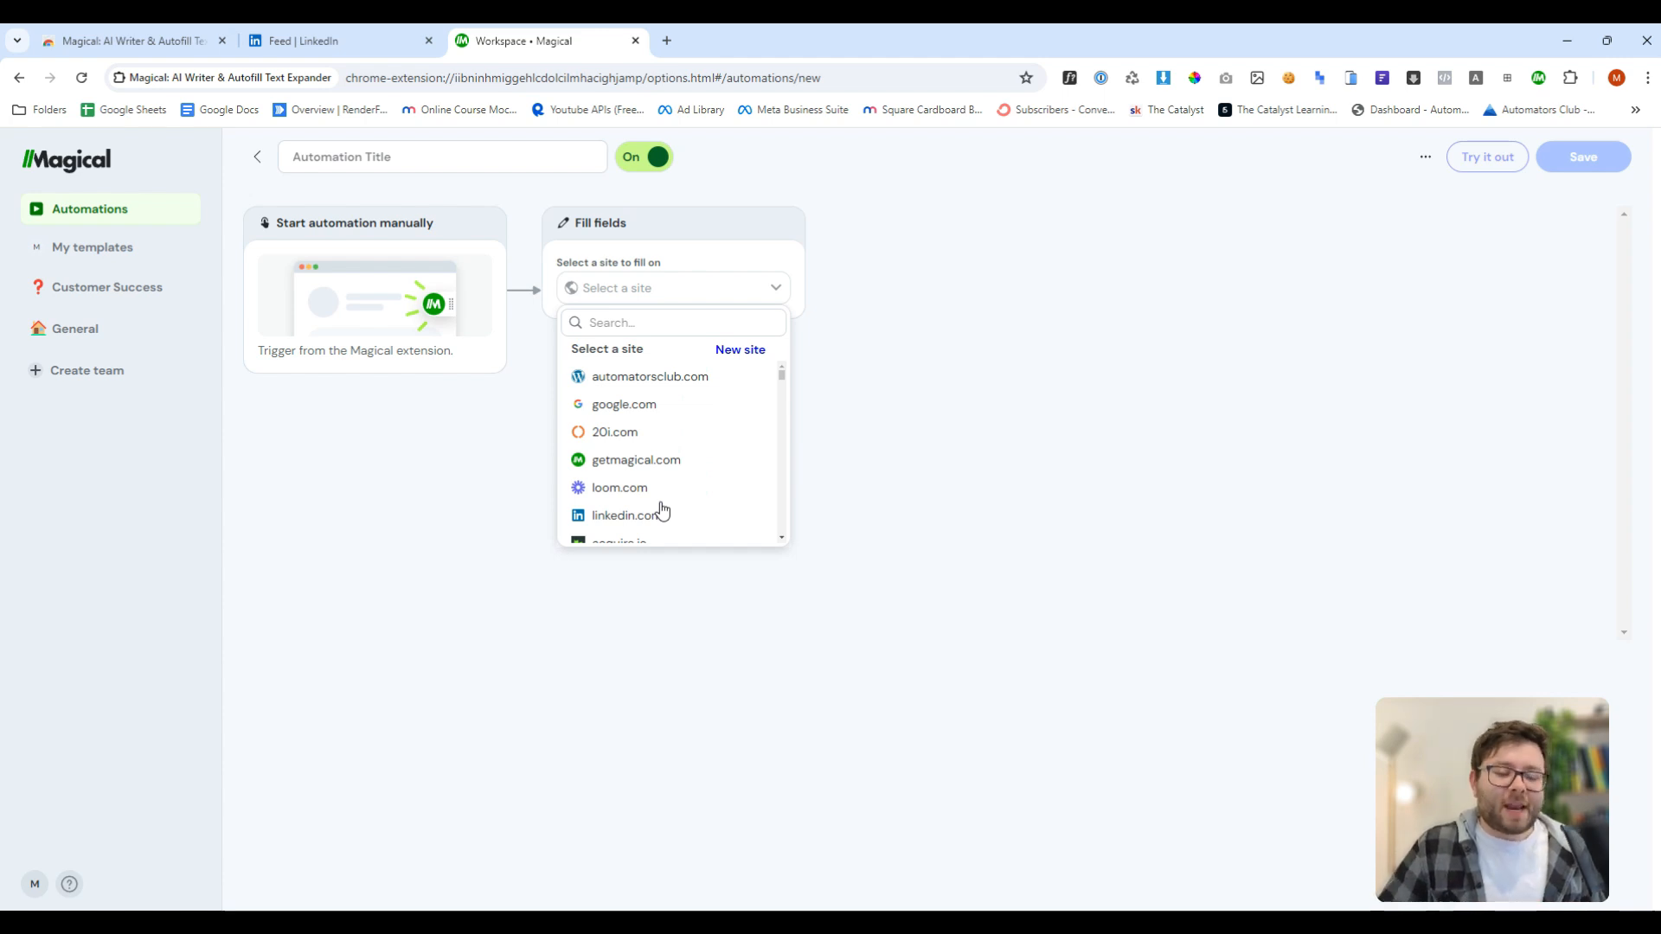
- Create a team named Marketing and copy its invitation link, closing the invitation dialog
{"action": "left_click", "coordinate": [78, 375]}
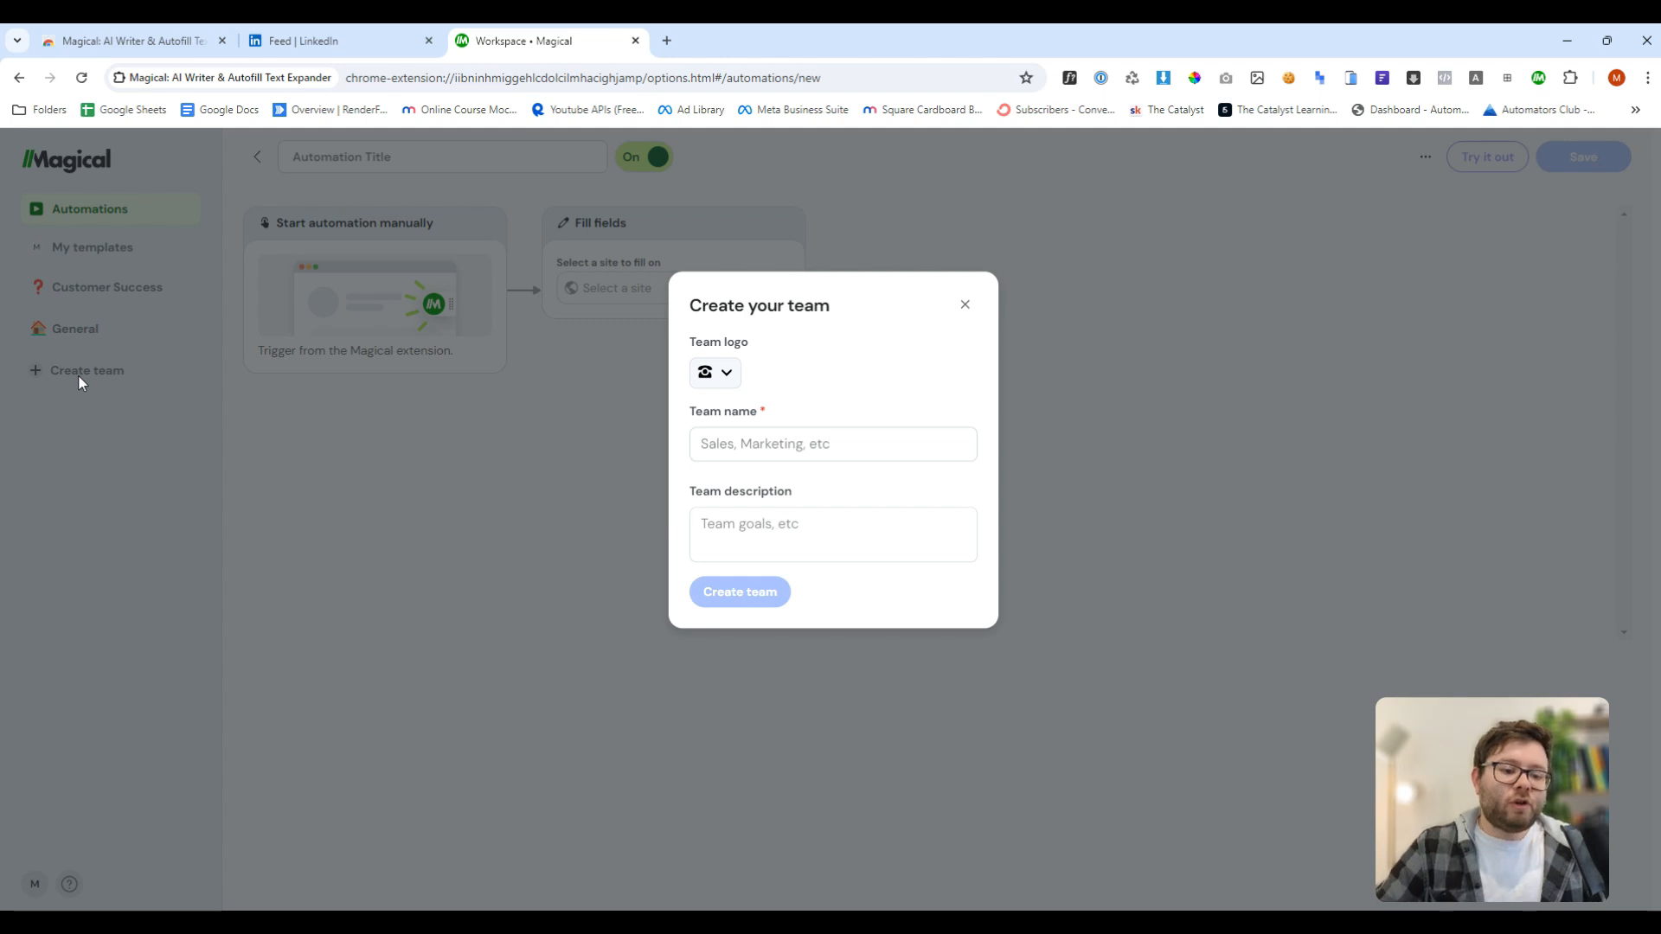
{"action": "left_click", "coordinate": [78, 375]}
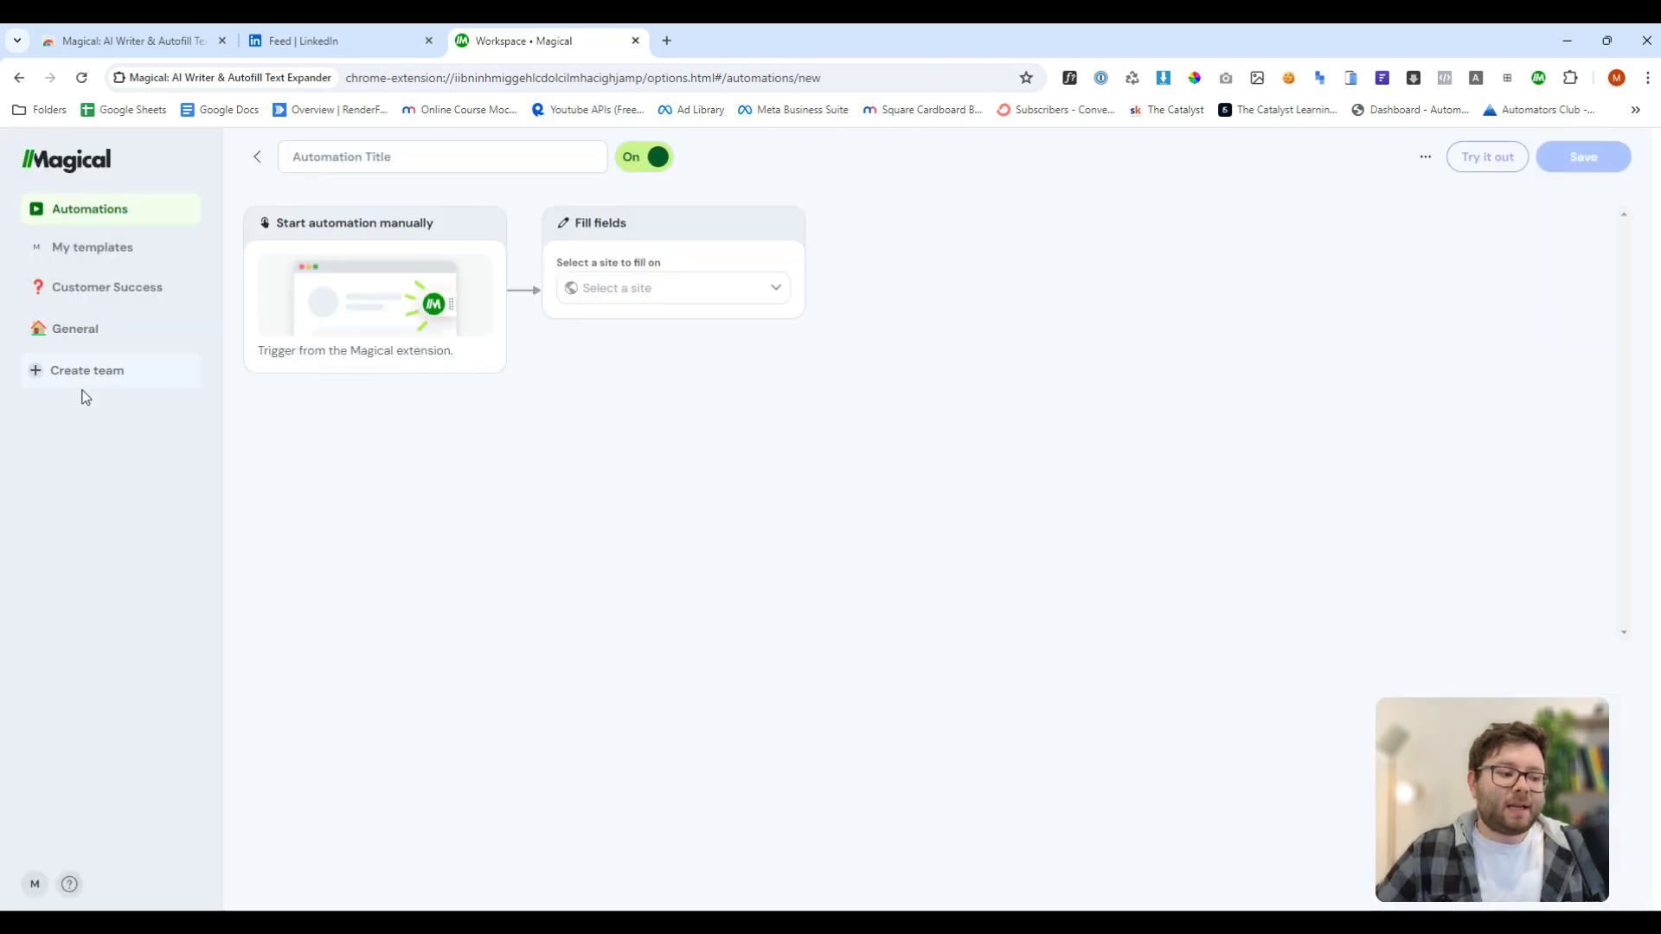
{"action": "left_click", "coordinate": [81, 375]}
{"action": "left_click", "coordinate": [875, 445]}
{"action": "type", "text": "Market"}
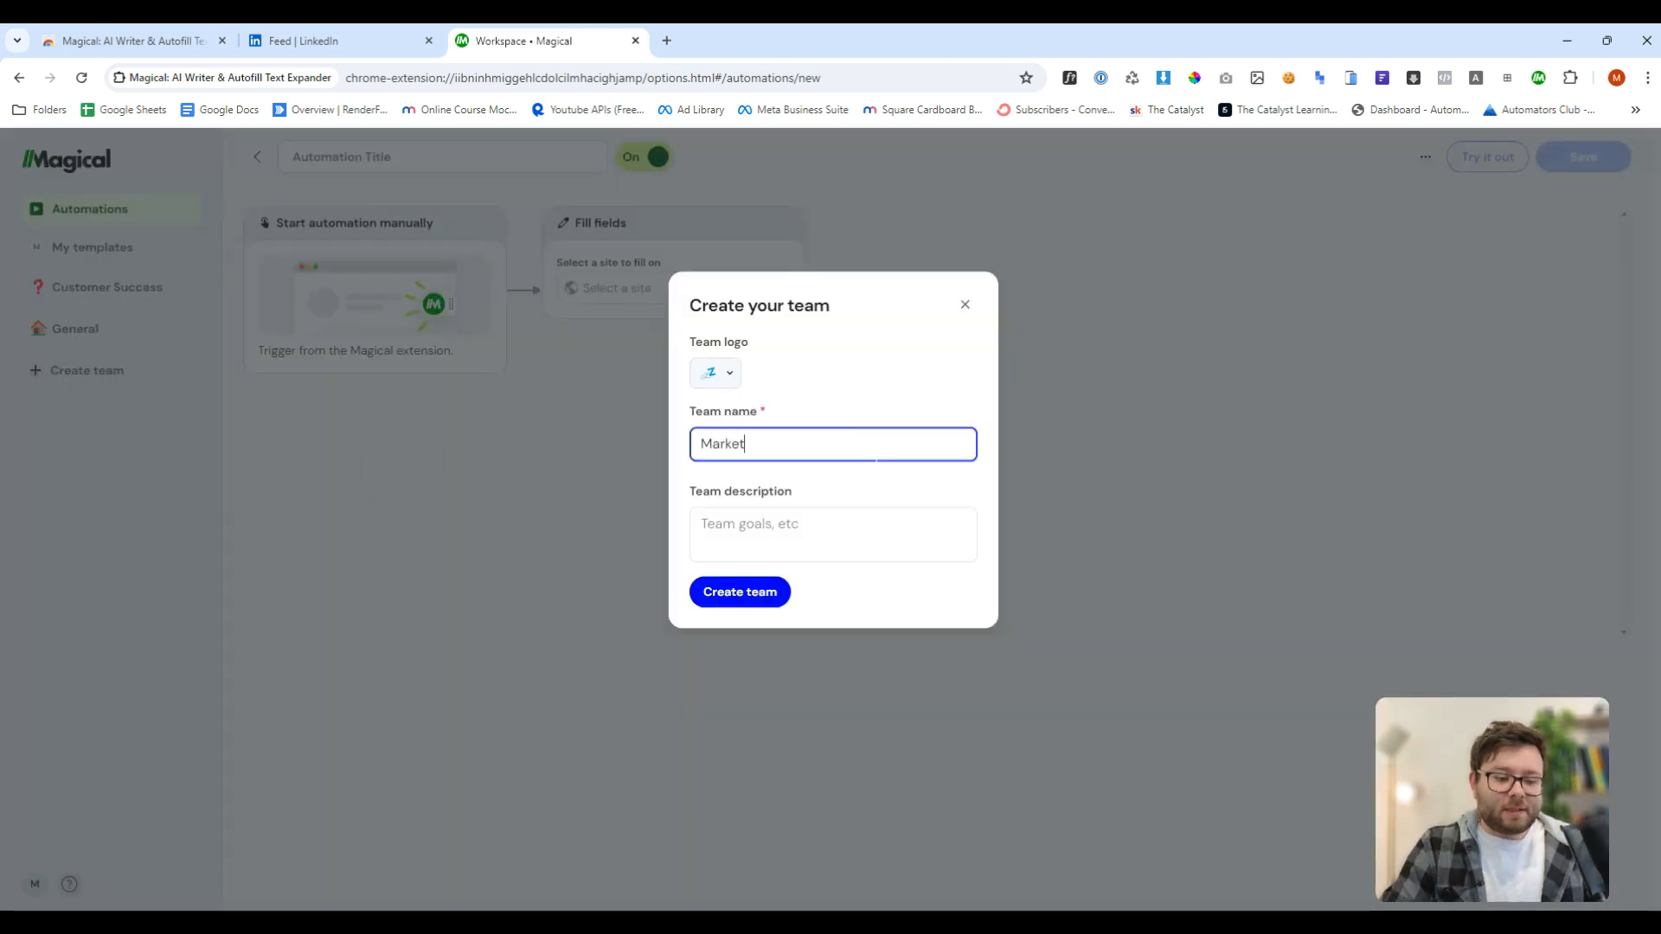
{"action": "type", "text": "ing"}
{"action": "left_click", "coordinate": [768, 595]}
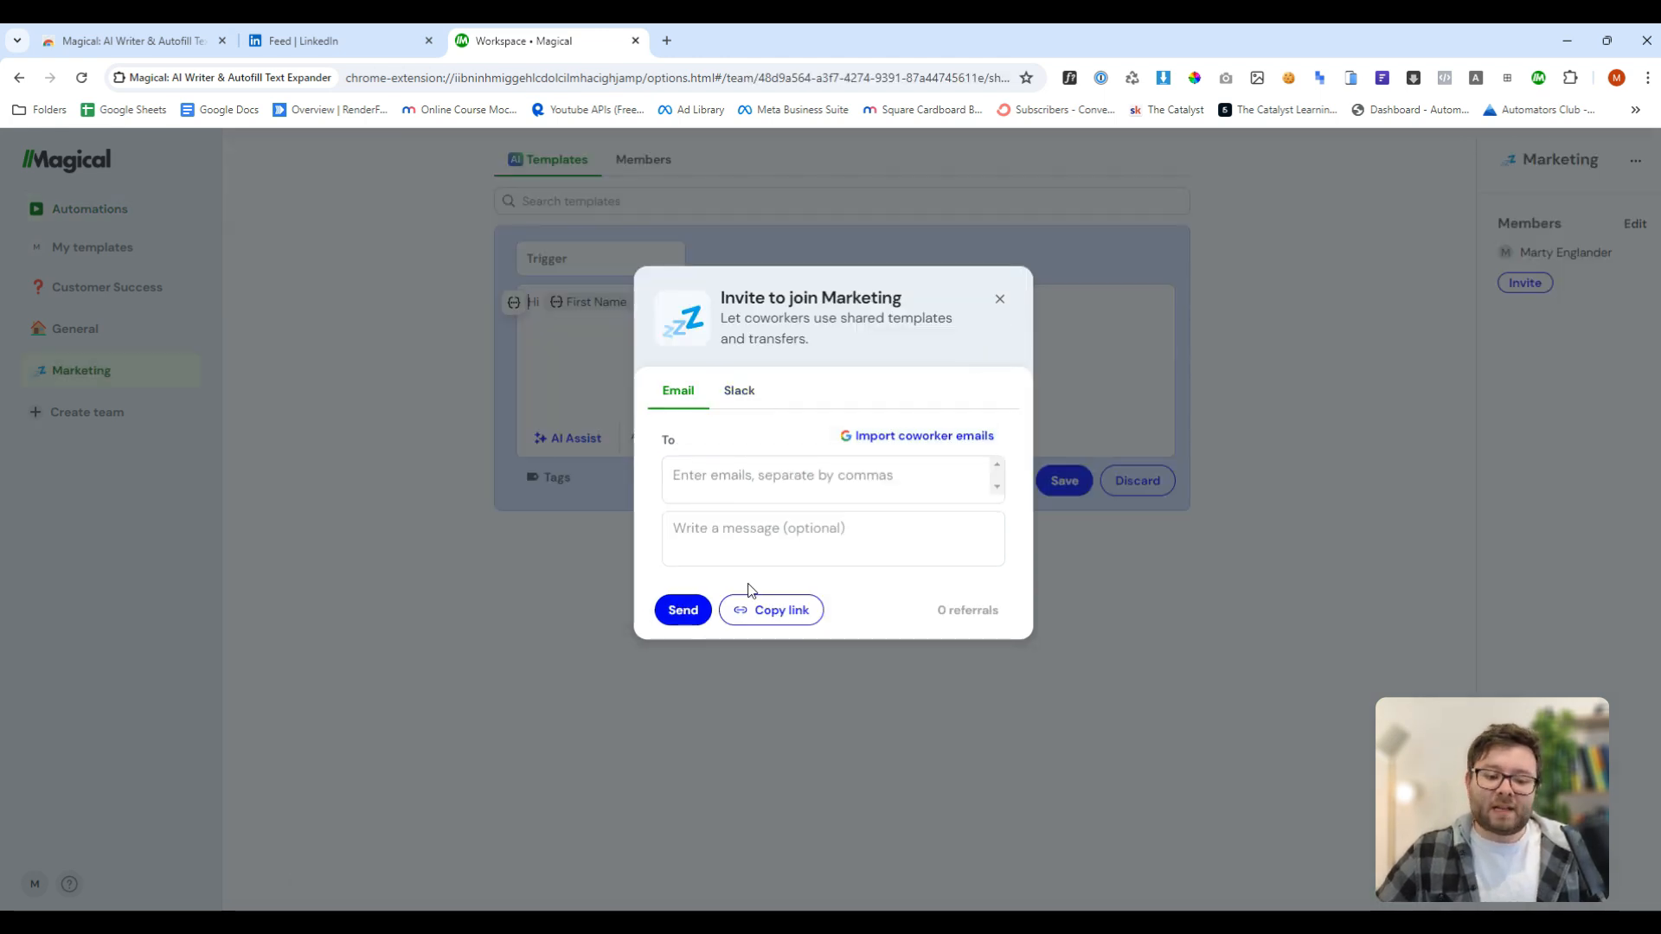
{"action": "left_click", "coordinate": [754, 611]}
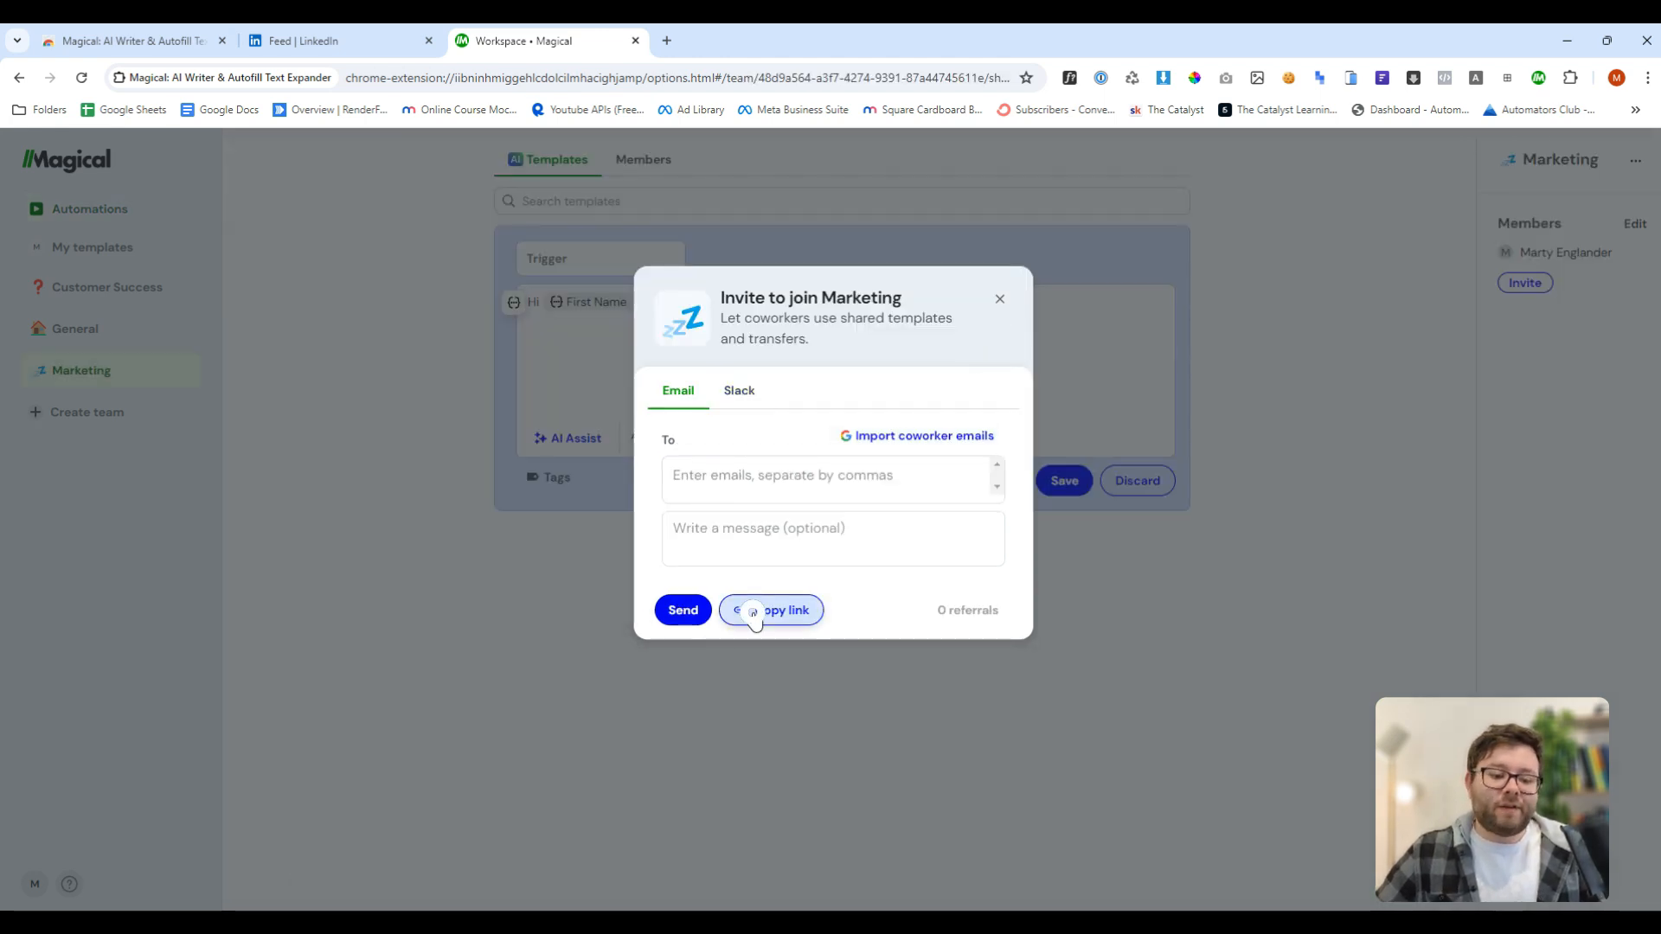
{"action": "left_click", "coordinate": [1000, 299]}
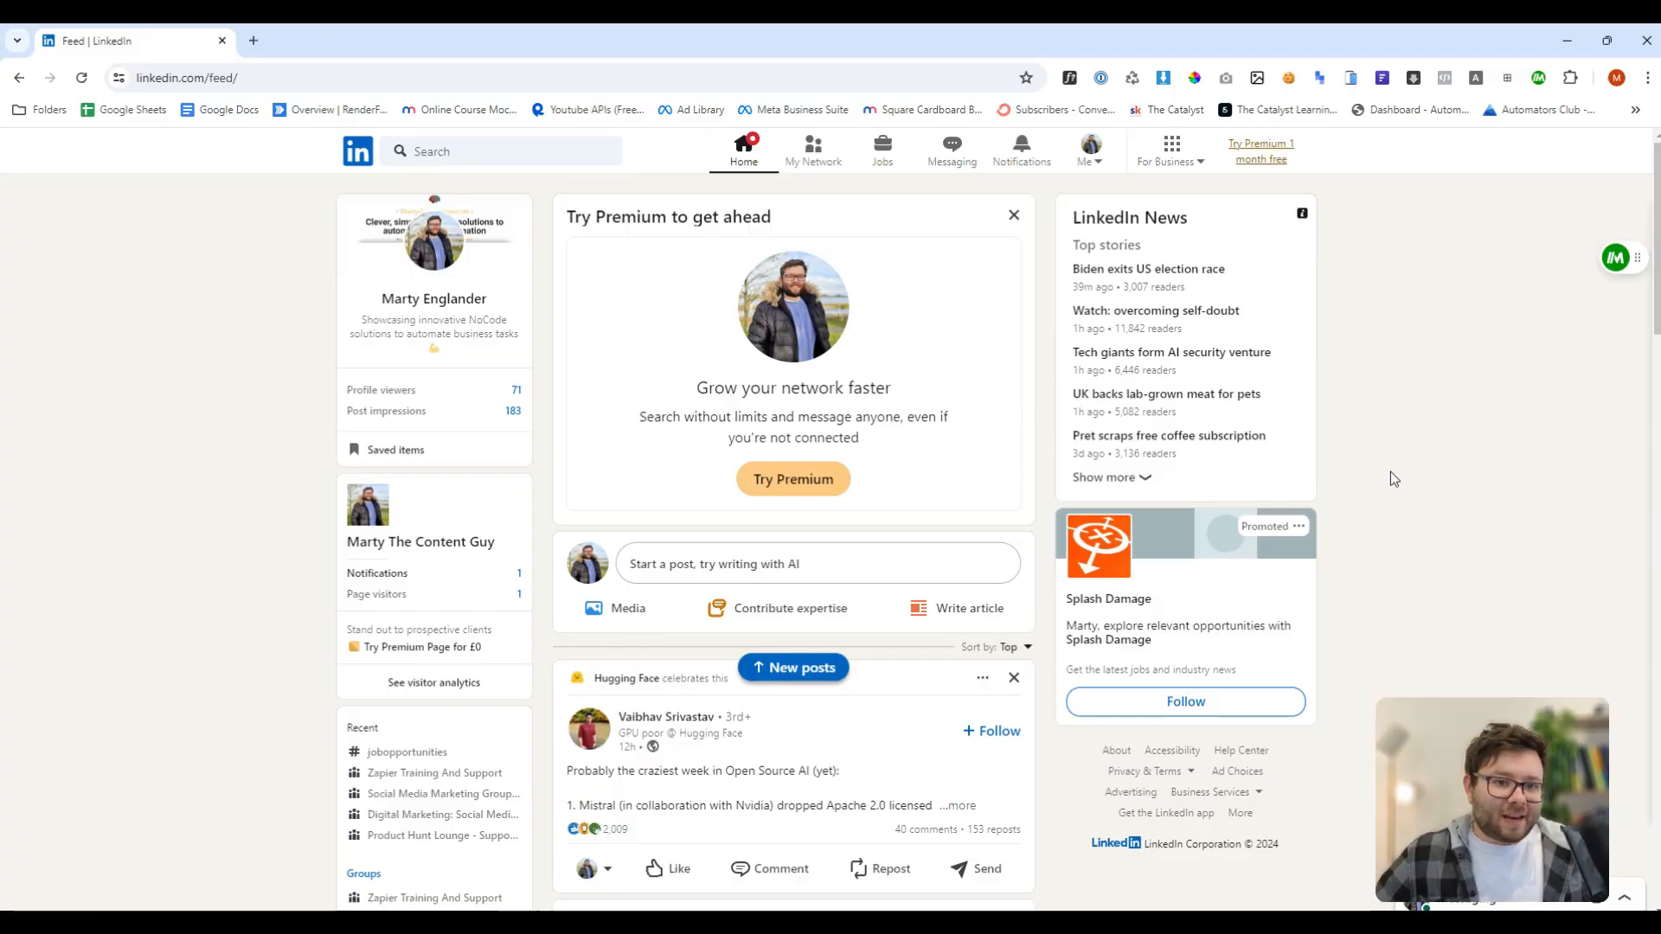
- Search LinkedIn for digital marketing, limit the results to people, and look through the listed profiles
{"action": "left_click", "coordinate": [424, 151]}
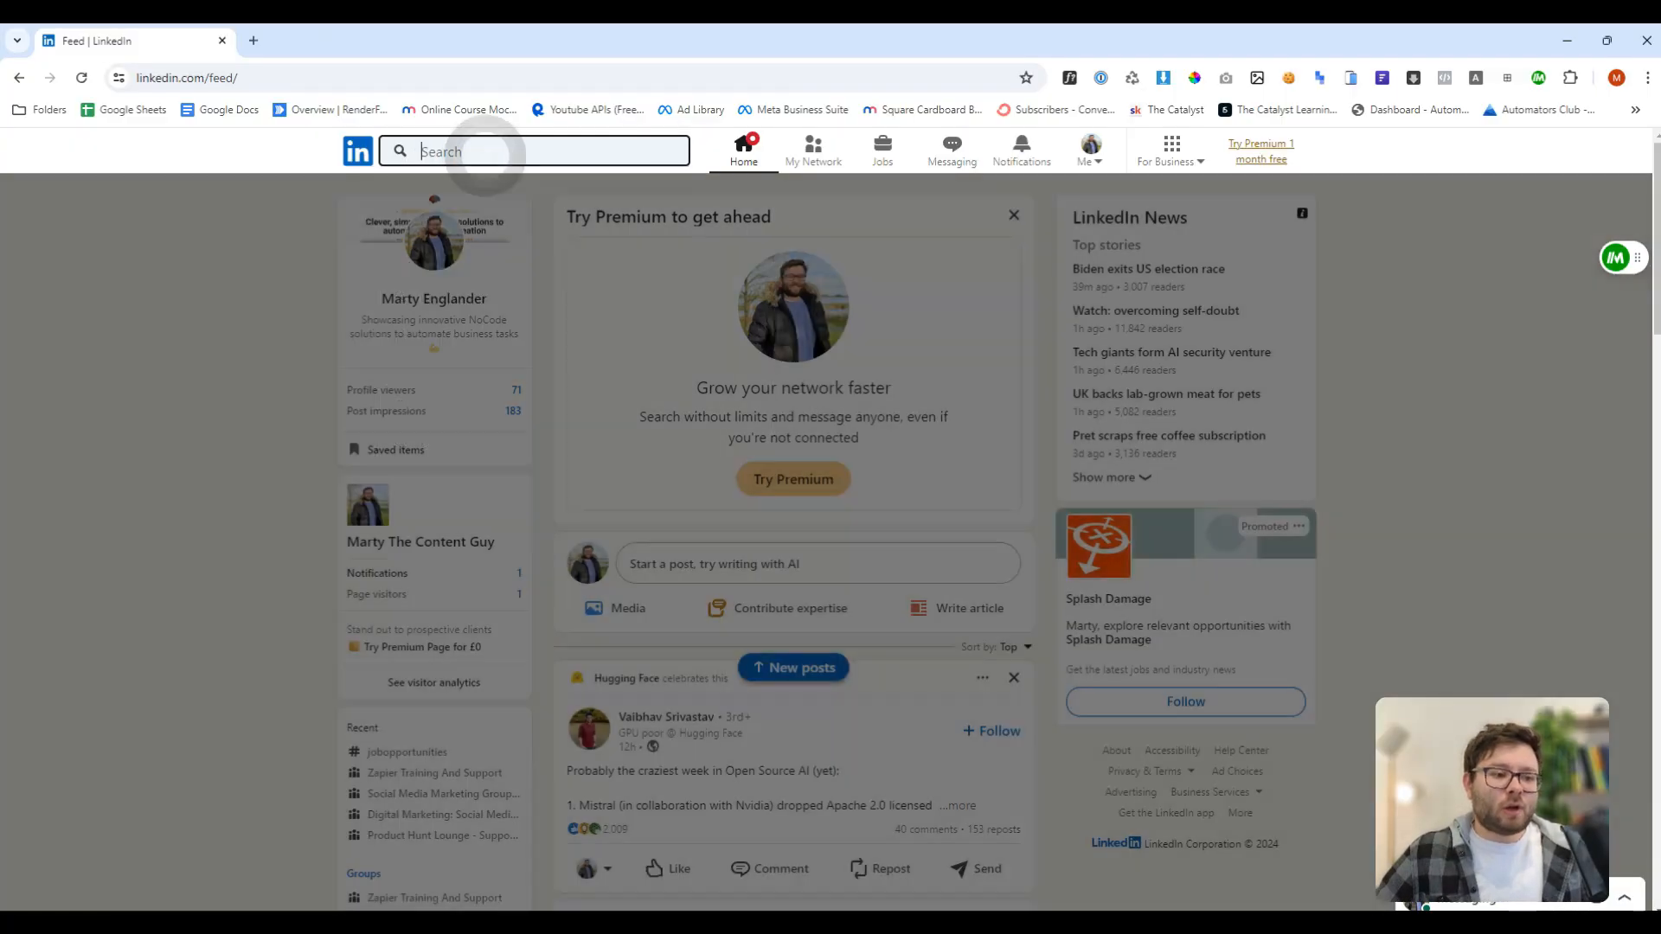
{"action": "left_click", "coordinate": [532, 420]}
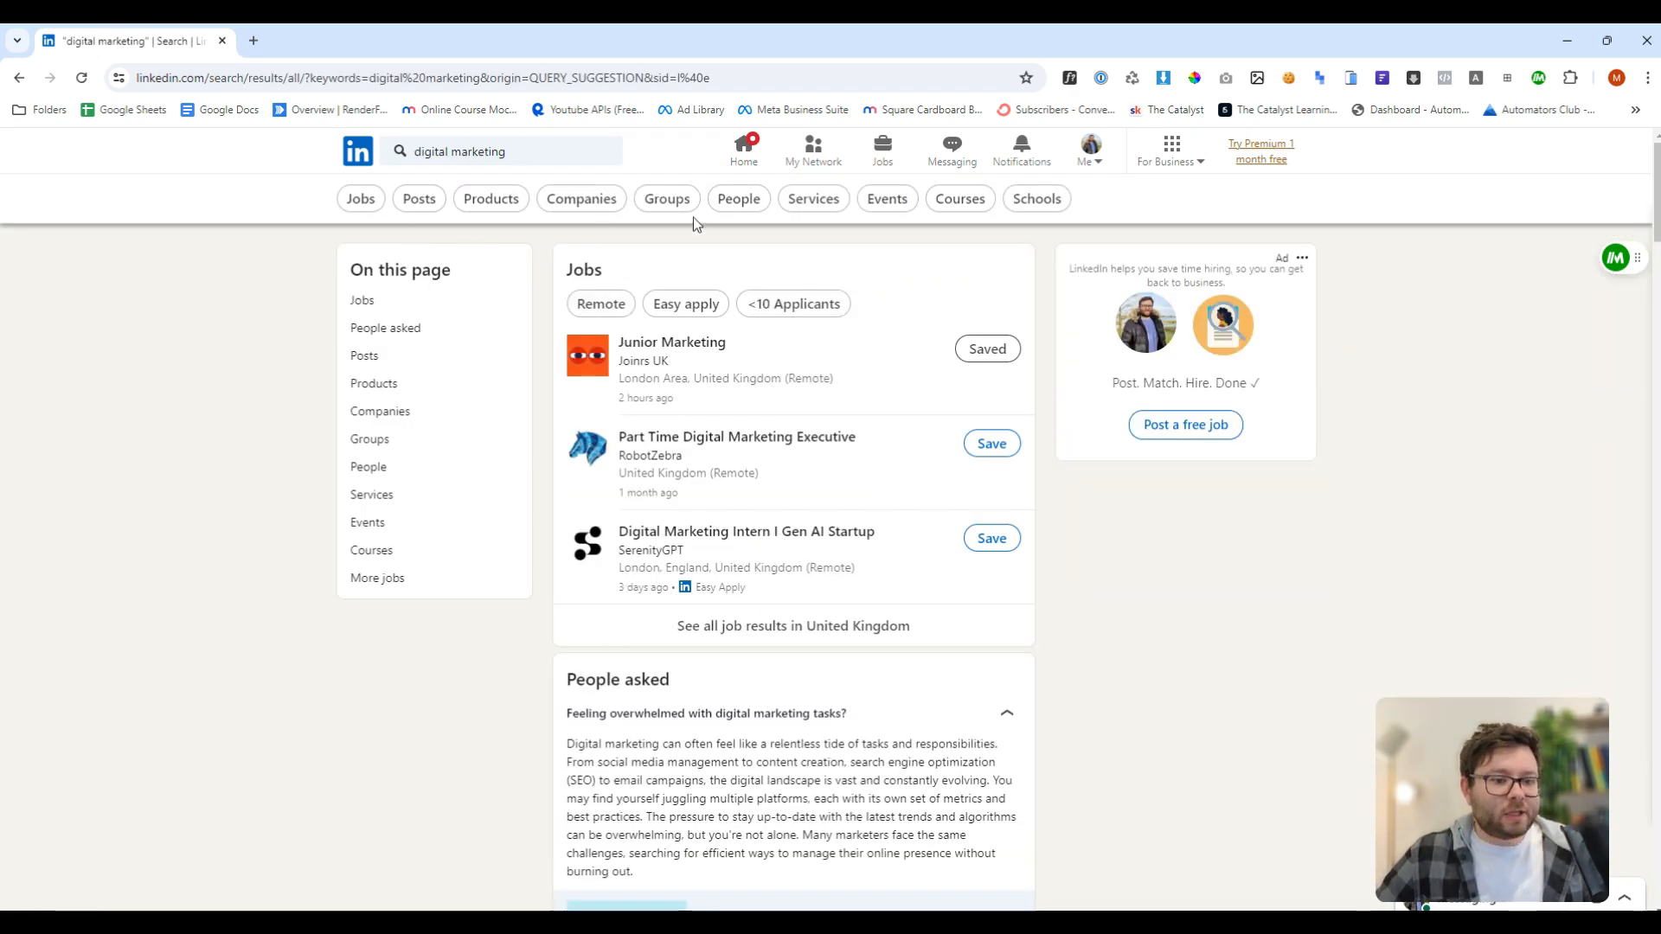
{"action": "left_click", "coordinate": [735, 201]}
{"action": "scroll", "coordinate": [1526, 408], "scroll_direction": "down", "scroll_amount": 2}
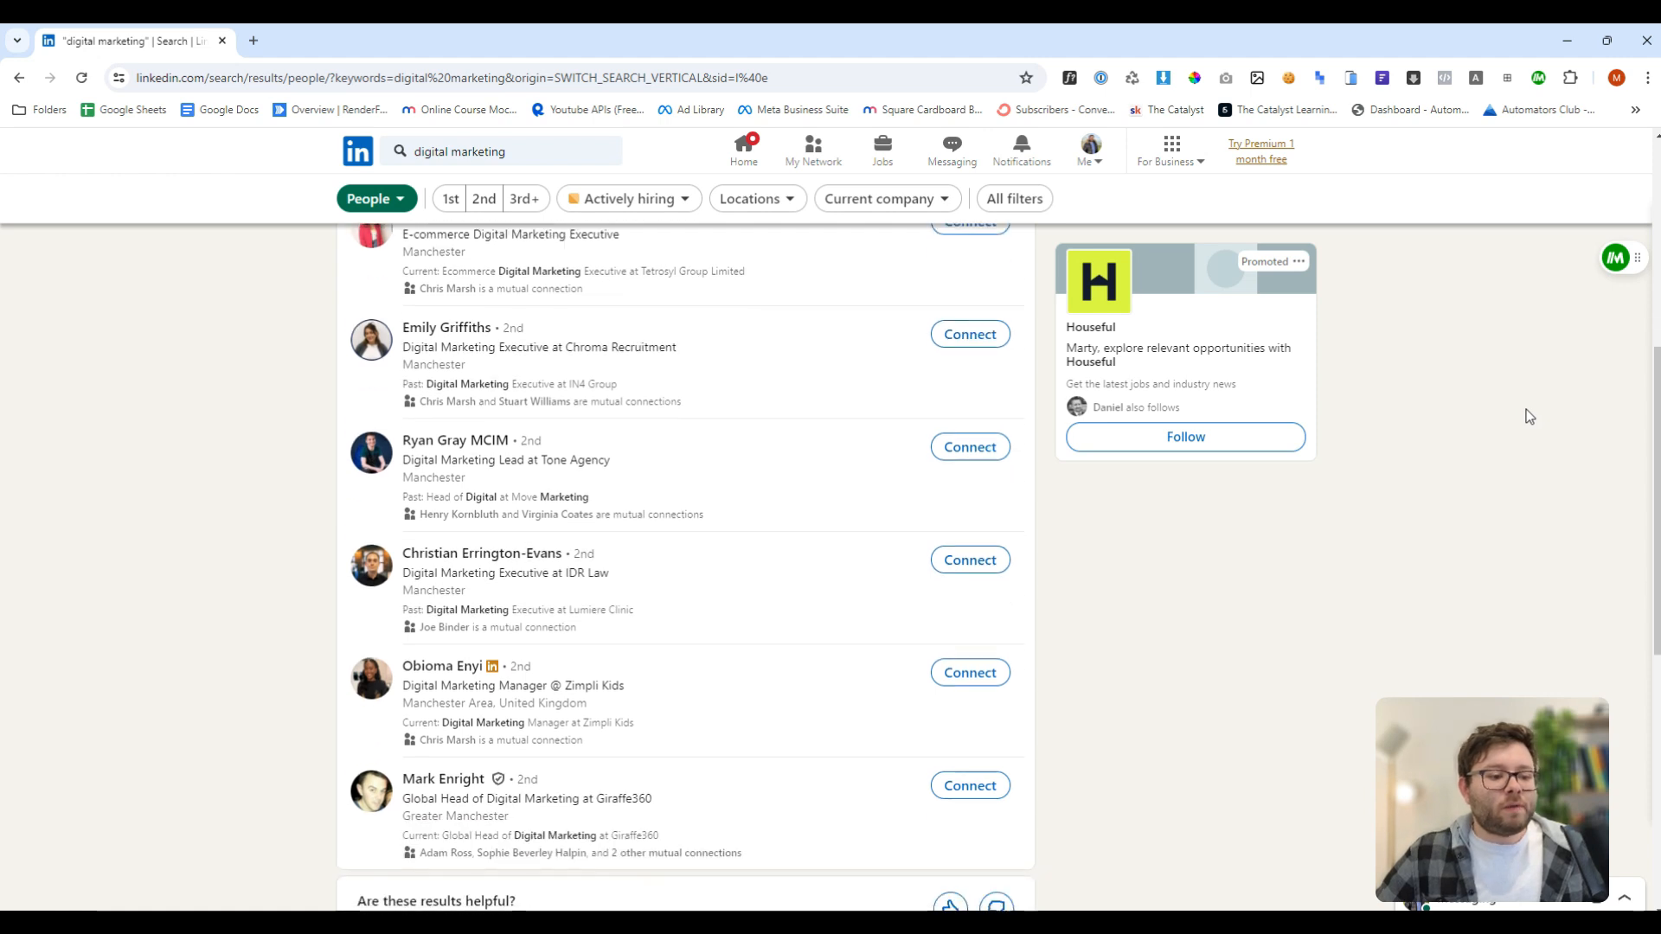
{"action": "scroll", "coordinate": [1526, 409], "scroll_direction": "down", "scroll_amount": 2}
{"action": "scroll", "coordinate": [1526, 408], "scroll_direction": "up", "scroll_amount": 7}
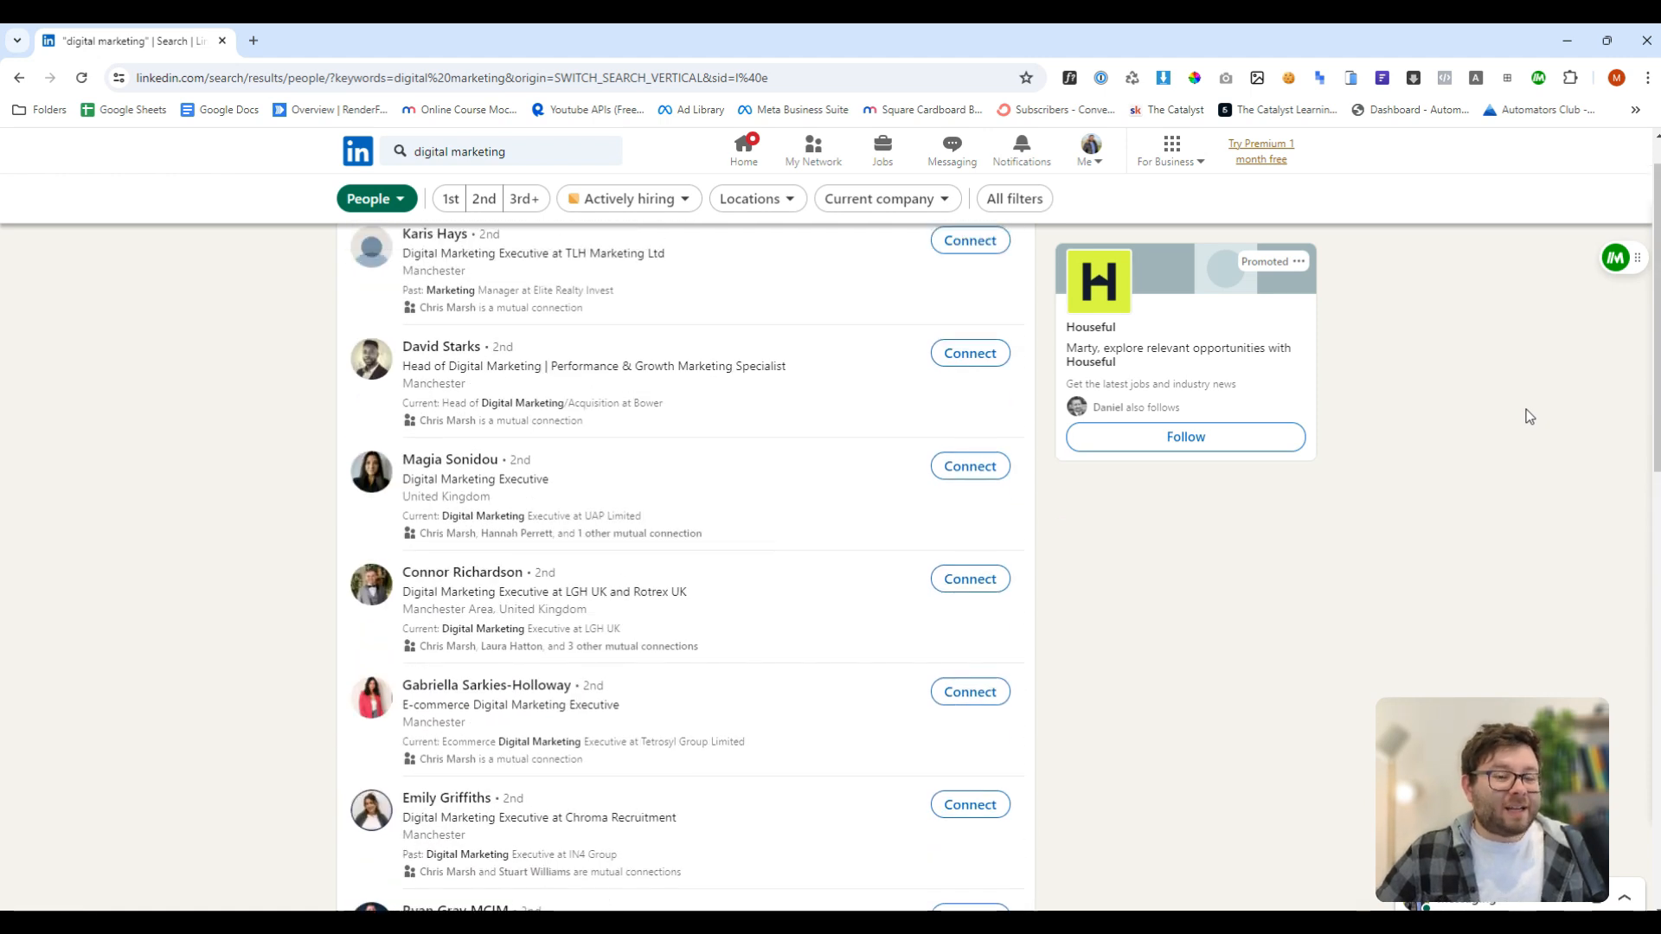
{"action": "scroll", "coordinate": [1526, 408], "scroll_direction": "up", "scroll_amount": 1}
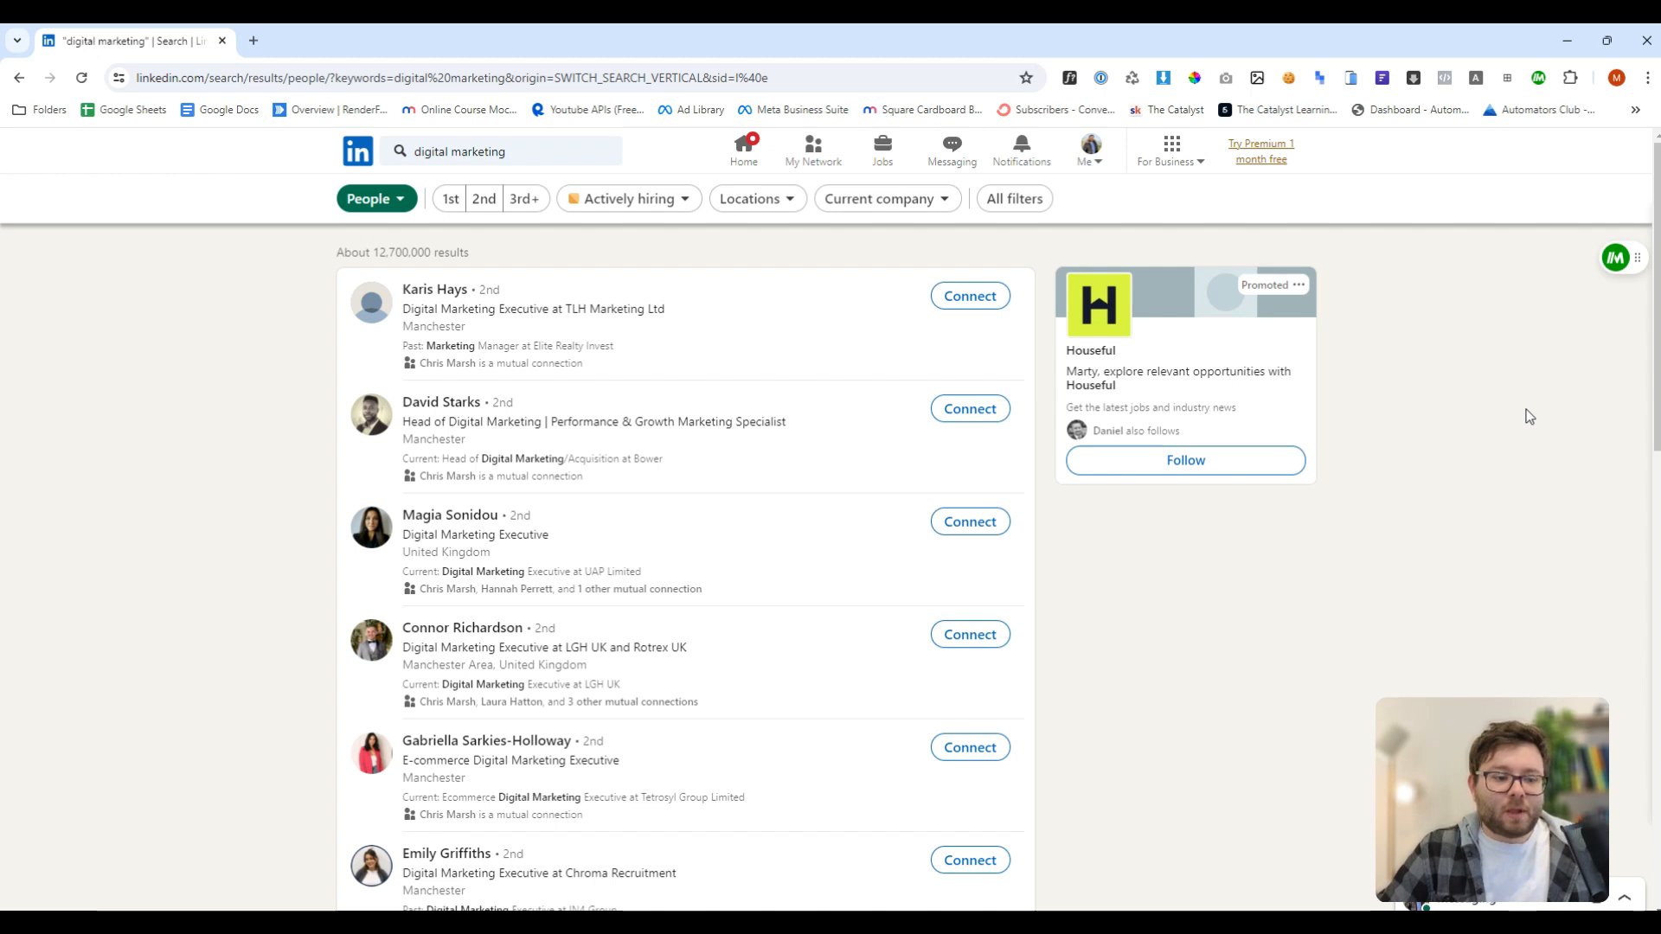
- Open the Magical panel on the people results and look through its available automations and message templates
{"action": "left_click", "coordinate": [1630, 264]}
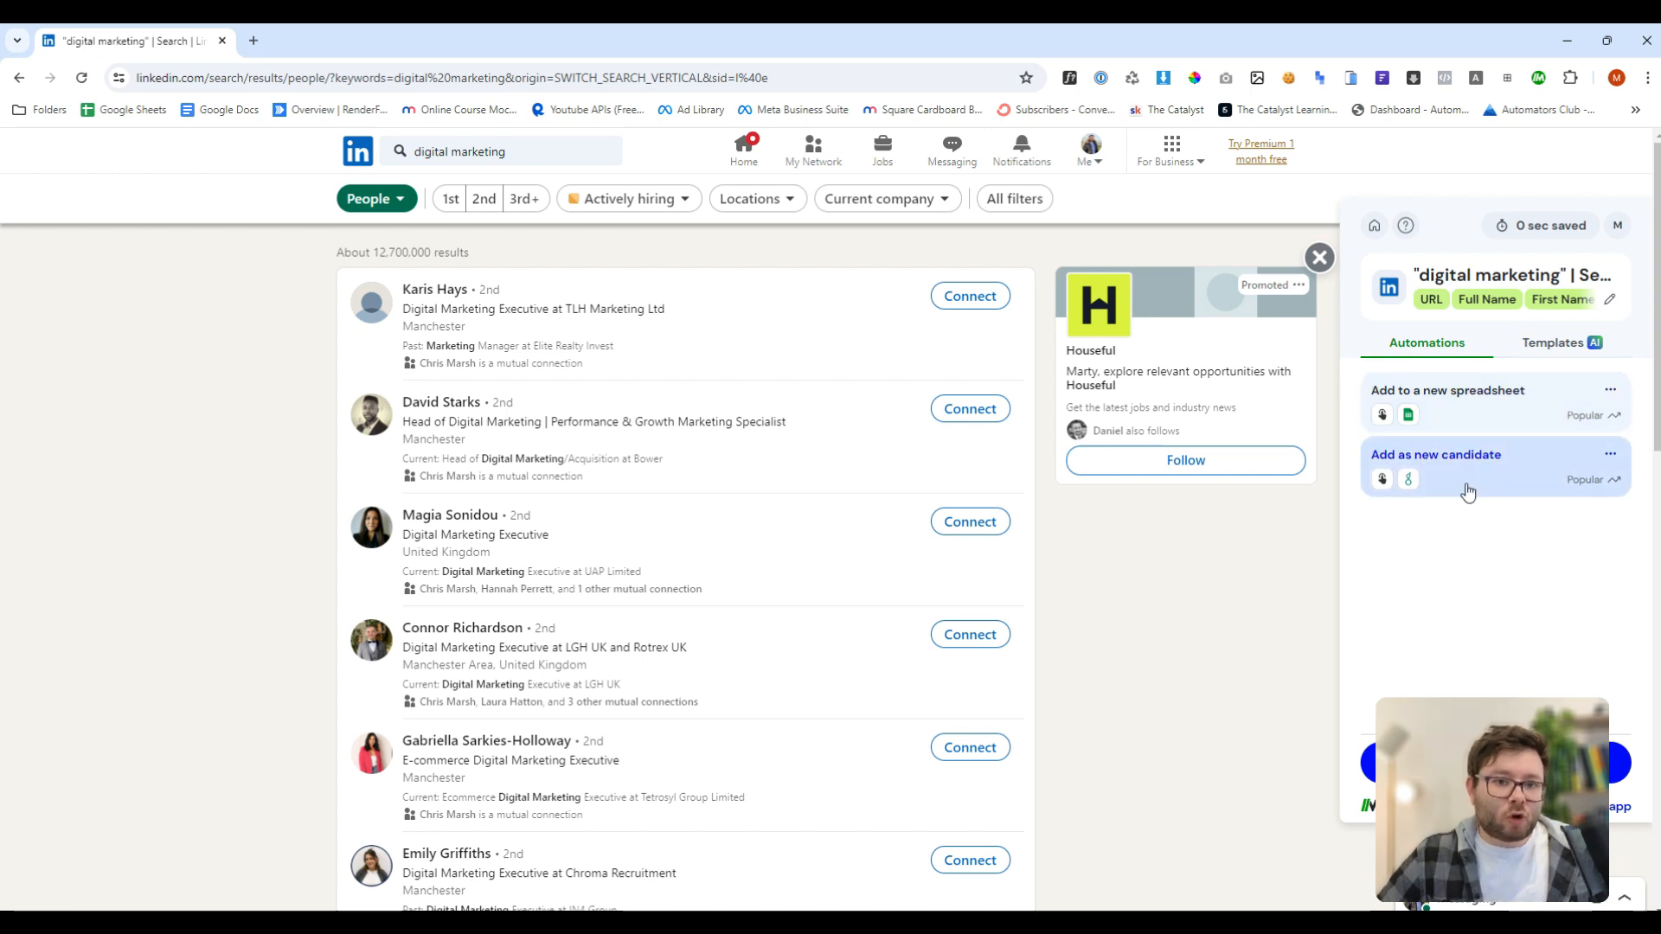
{"action": "left_click", "coordinate": [1553, 343]}
{"action": "scroll", "coordinate": [1450, 489], "scroll_direction": "down", "scroll_amount": 5}
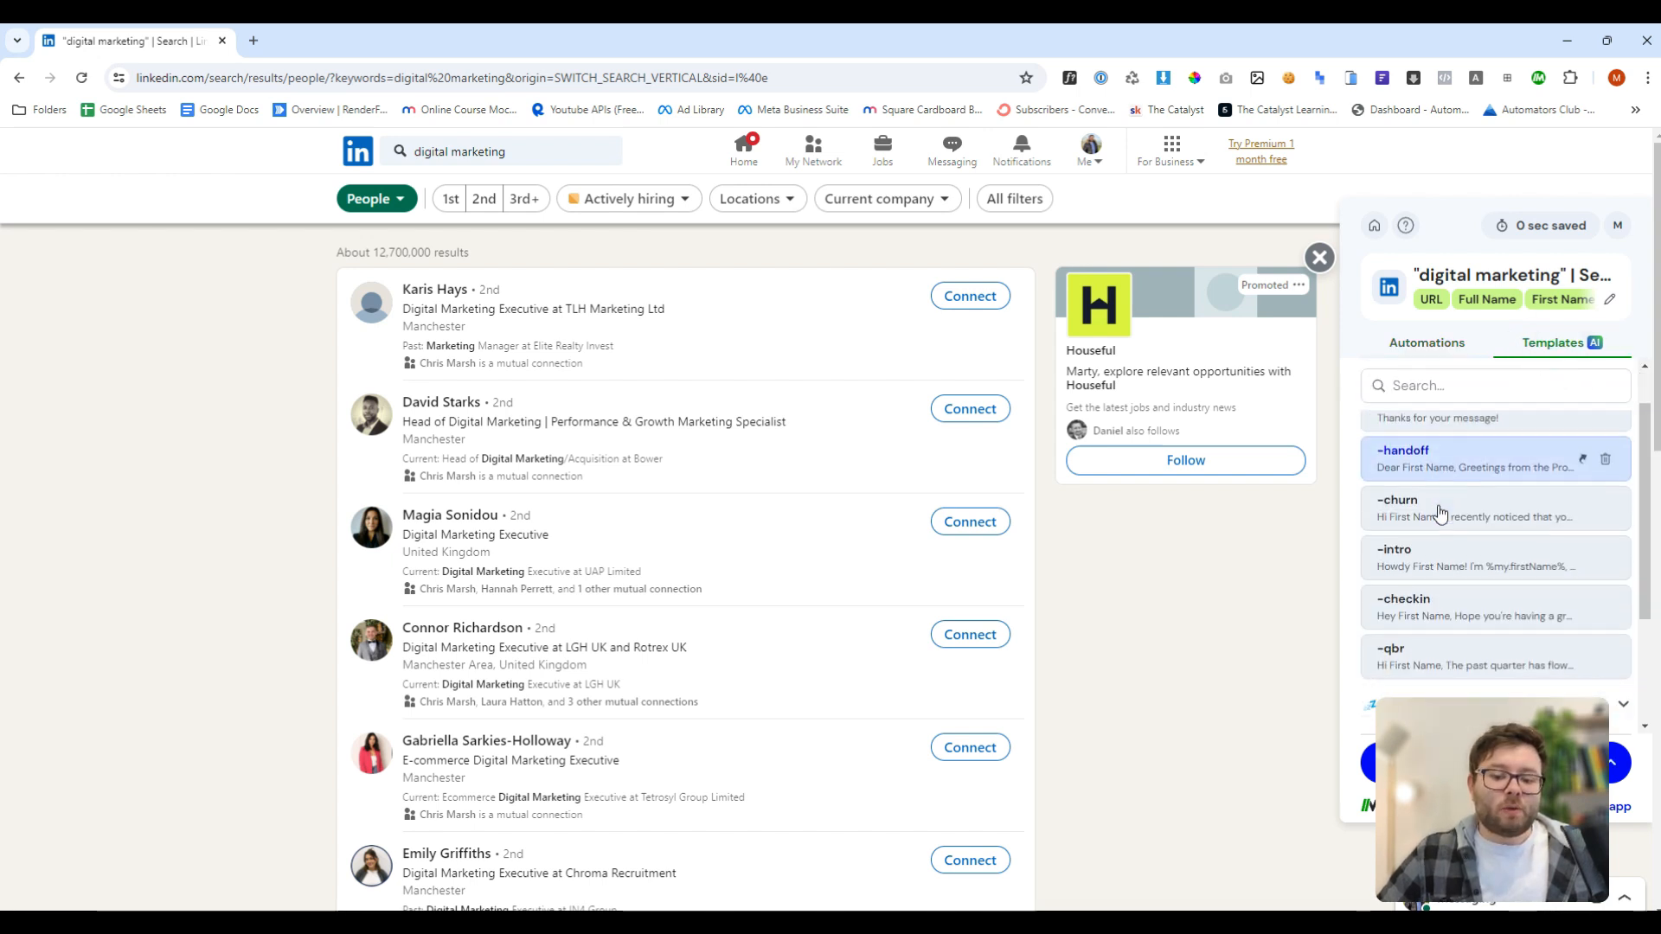
{"action": "scroll", "coordinate": [1444, 640], "scroll_direction": "up", "scroll_amount": 3}
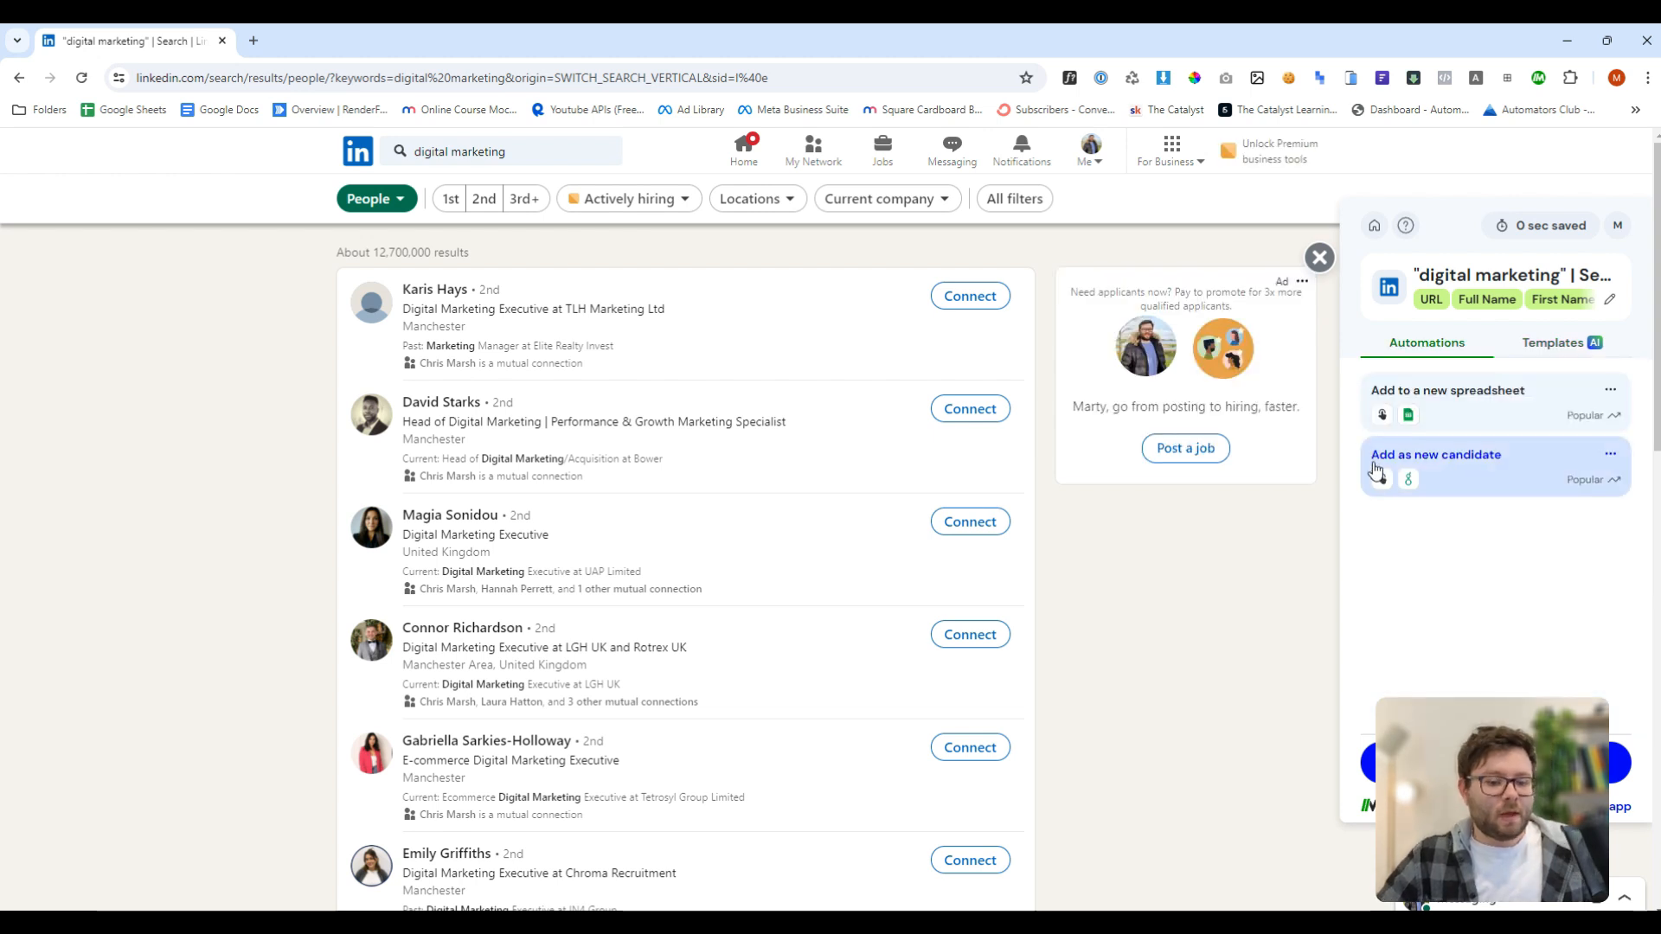
- Review the site info labels on the people results and export the labelled data to a new spreadsheet
{"action": "left_click", "coordinate": [1496, 281]}
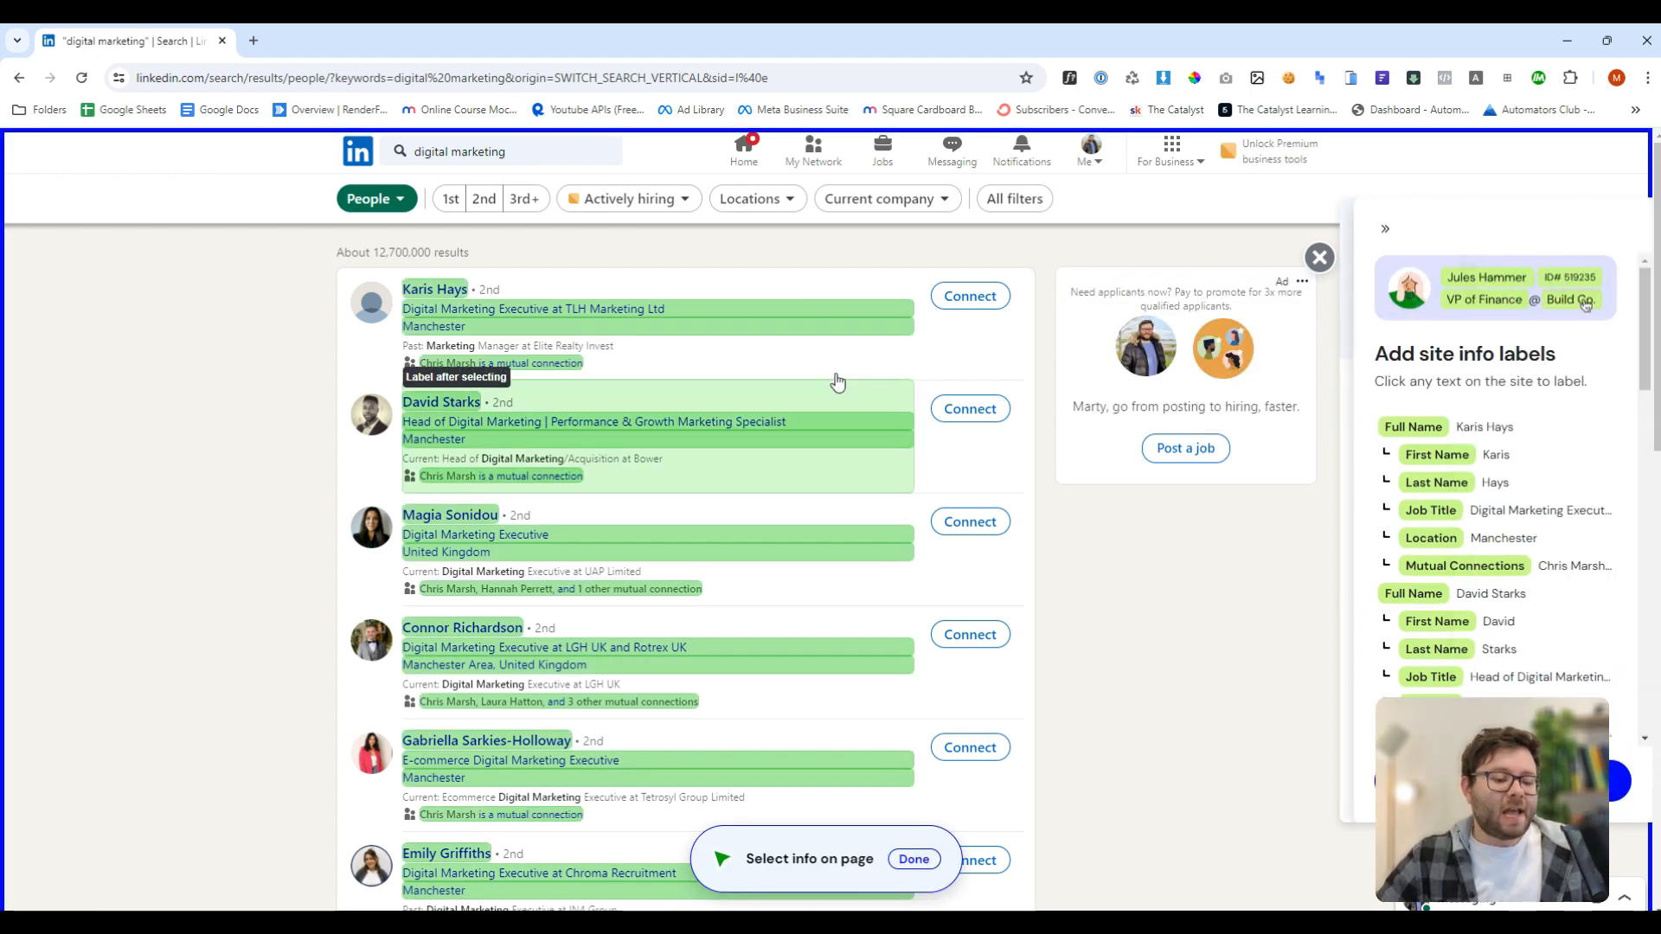
{"action": "scroll", "coordinate": [823, 433], "scroll_direction": "down", "scroll_amount": 1}
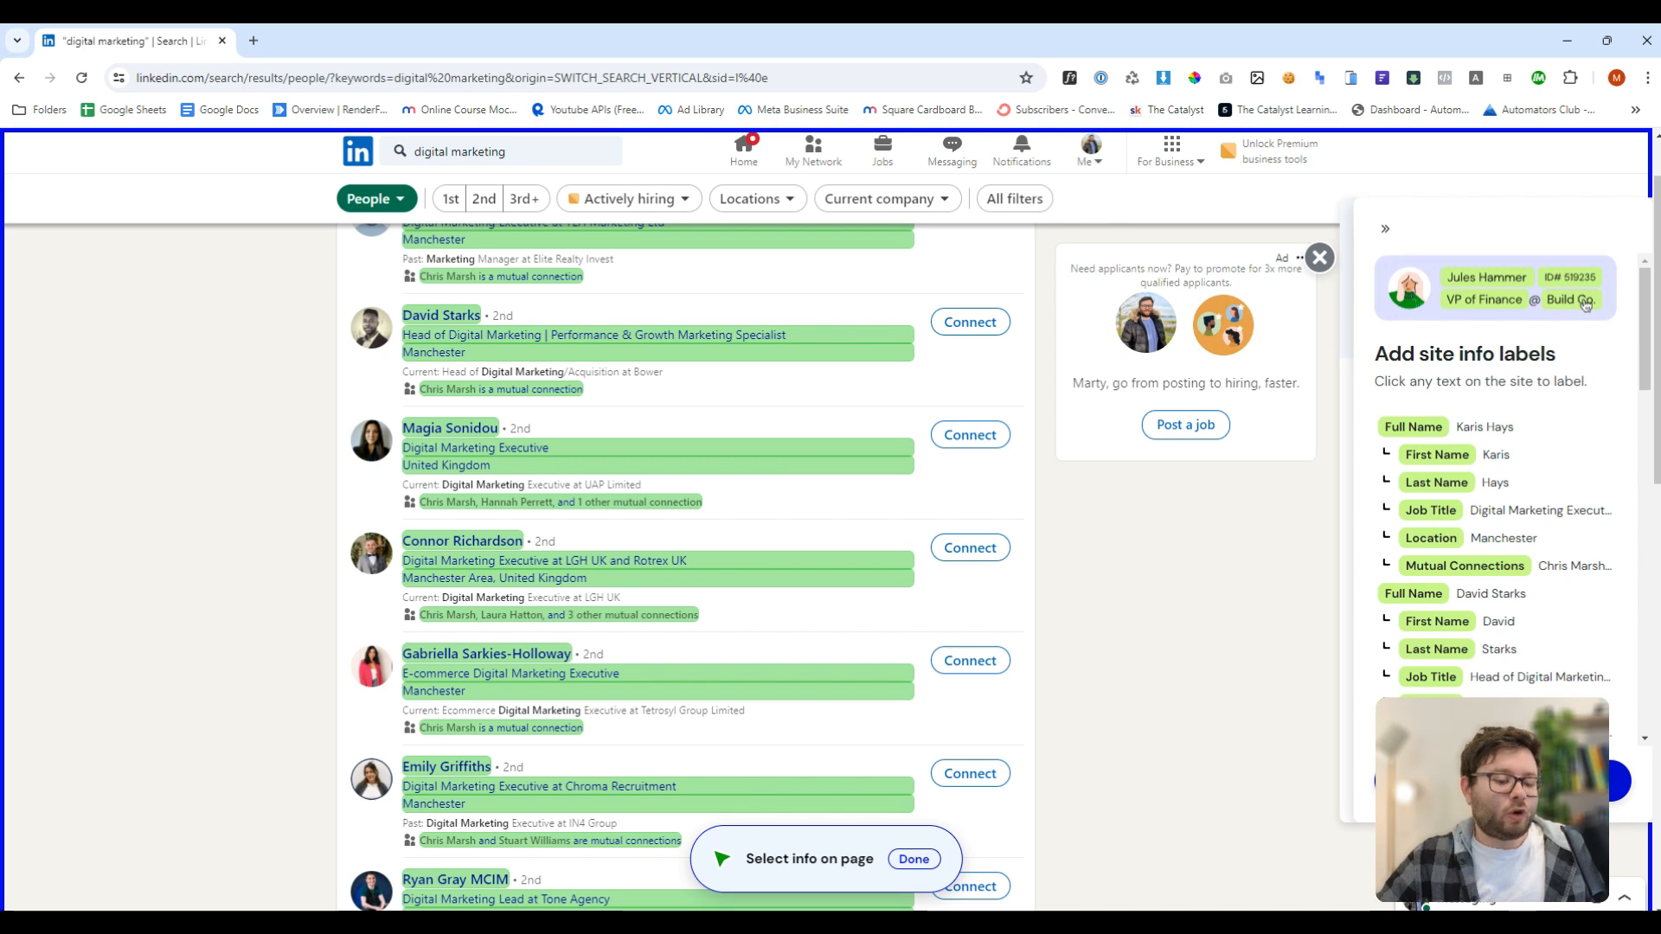
{"action": "left_click", "coordinate": [1503, 781]}
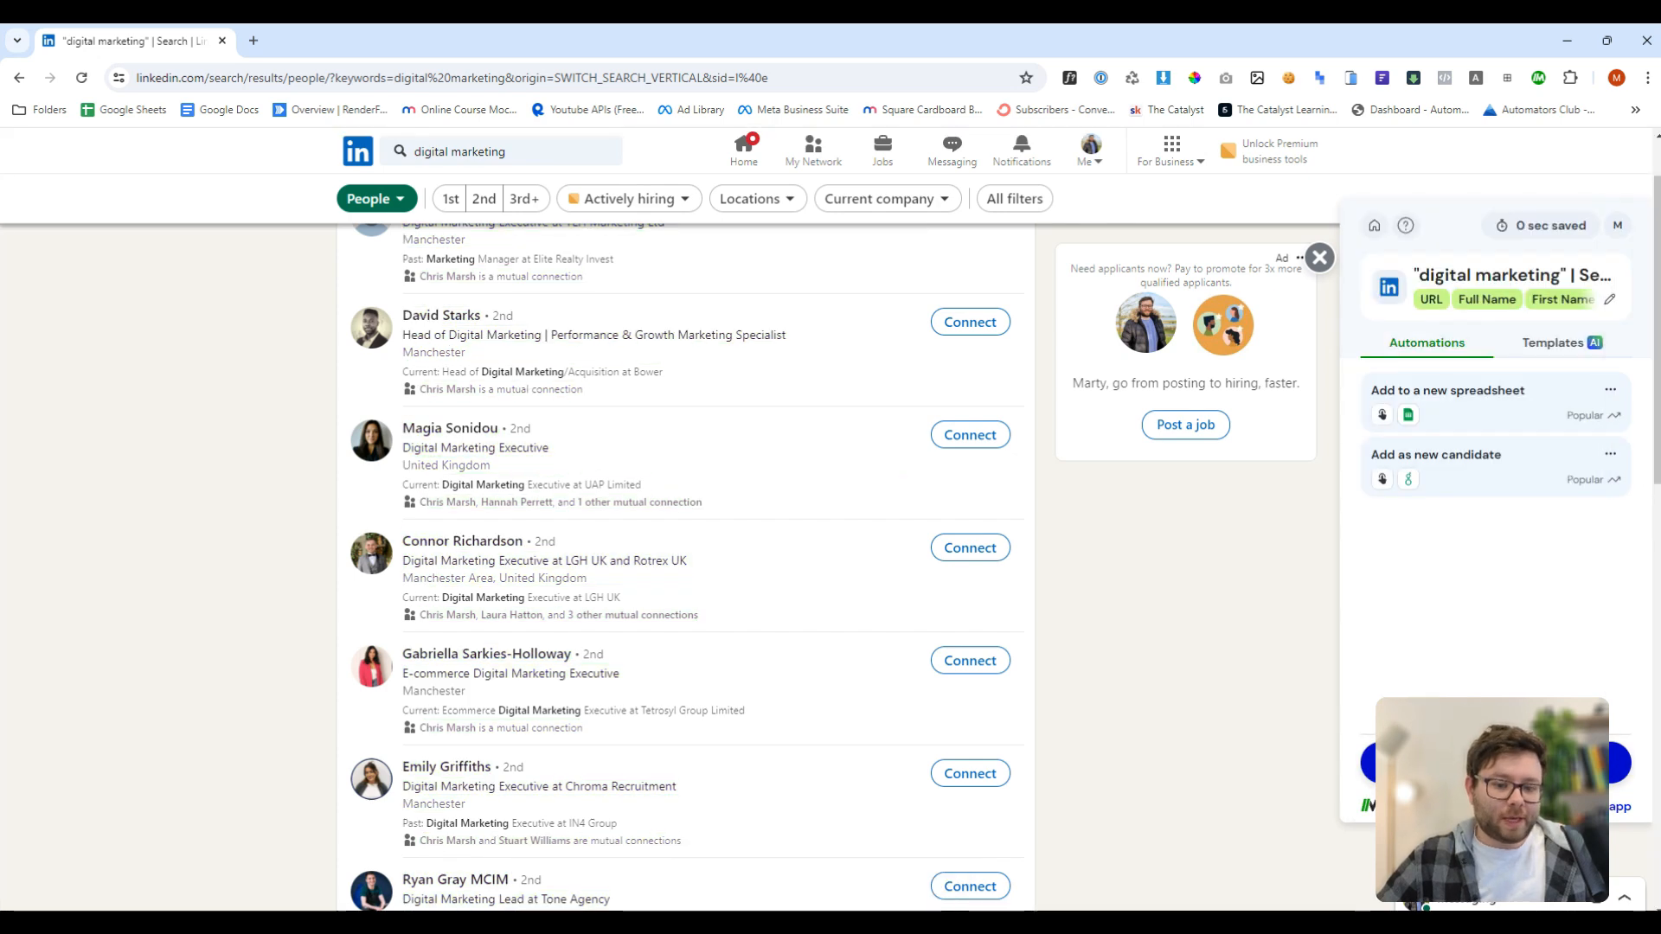
{"action": "left_click", "coordinate": [1450, 418]}
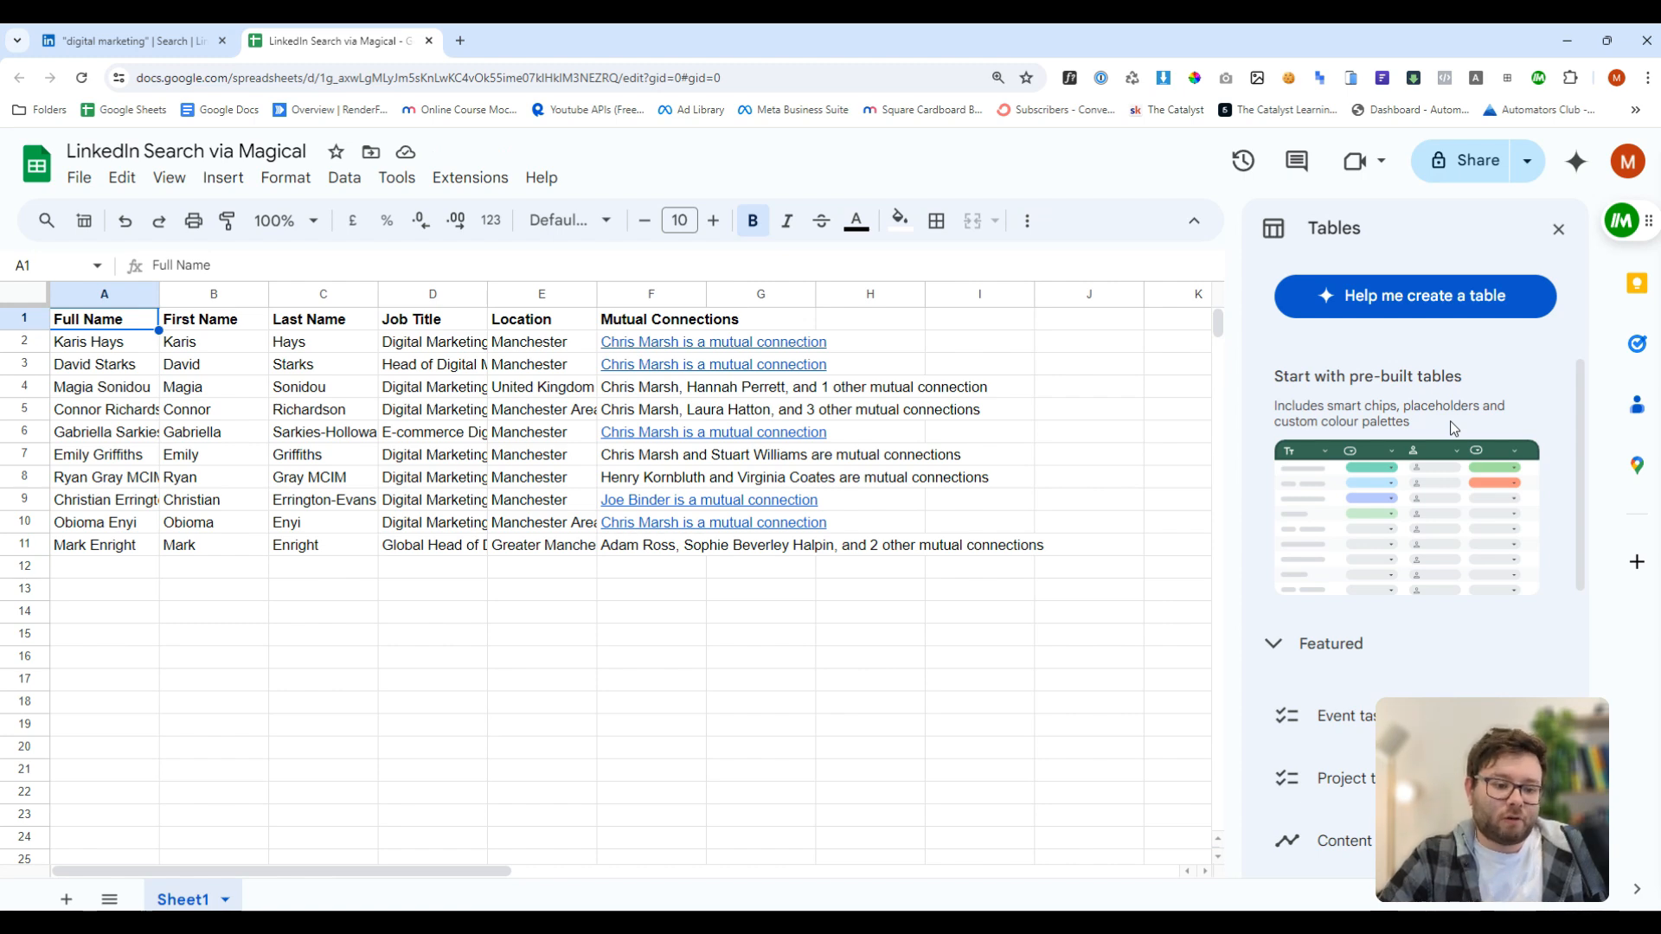
- Return to the LinkedIn results, open the second listed person's profile, and find and copy their e-mail address with Magical
{"action": "key", "text": "ctrl+shift+Tab"}
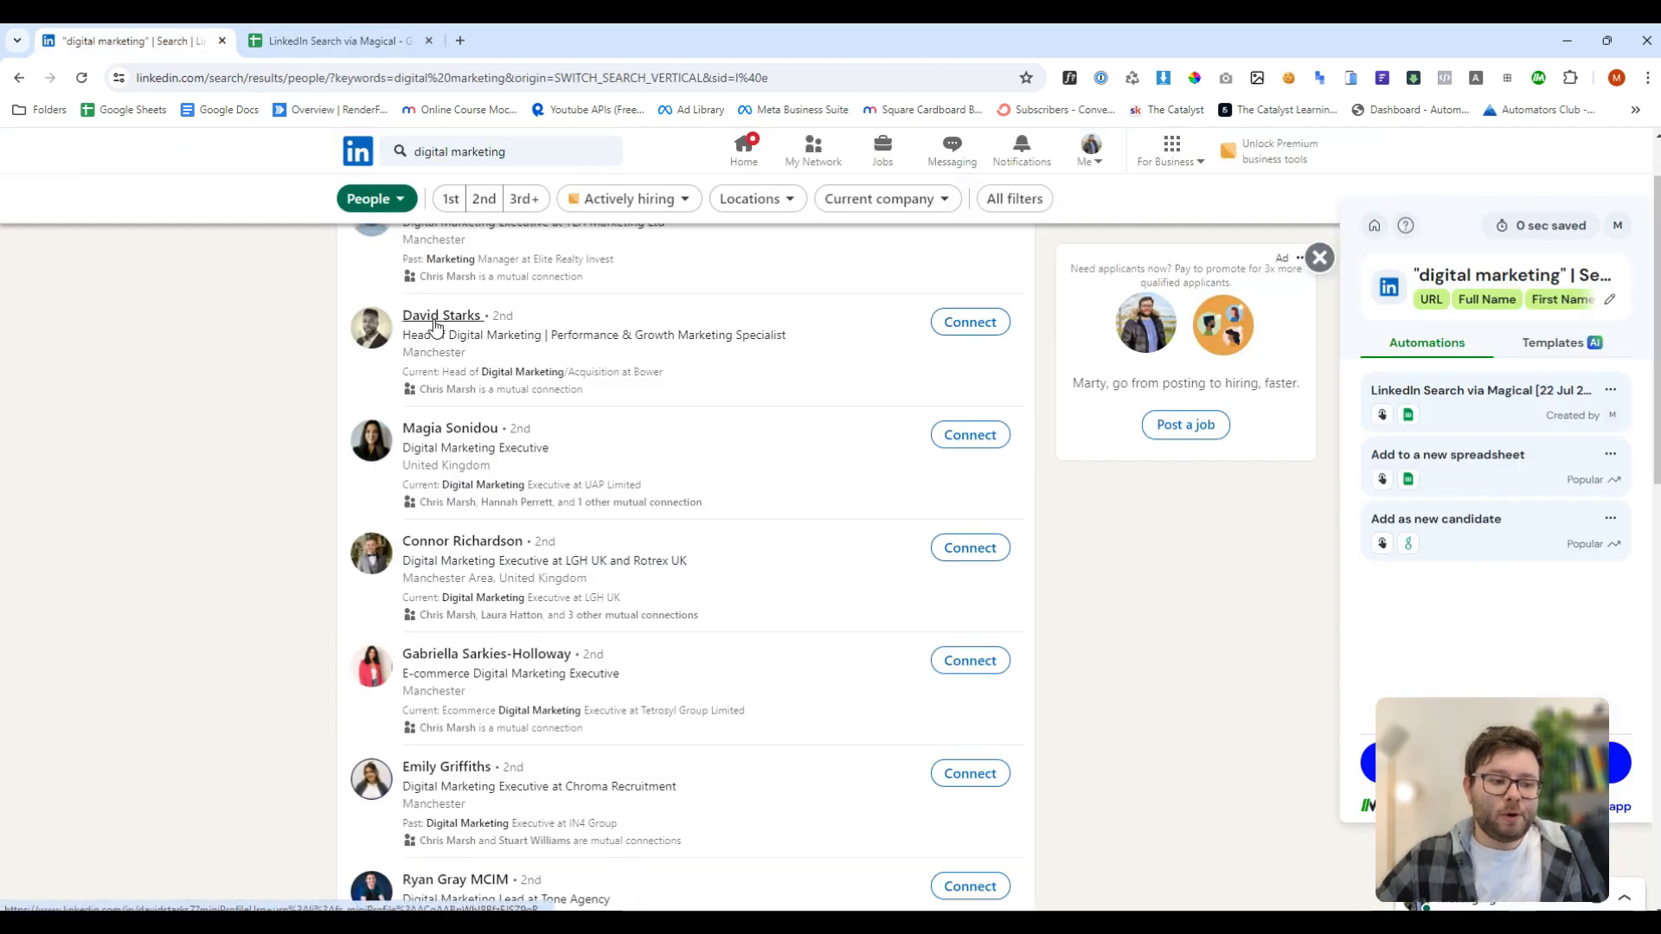
{"action": "left_click", "coordinate": [434, 320]}
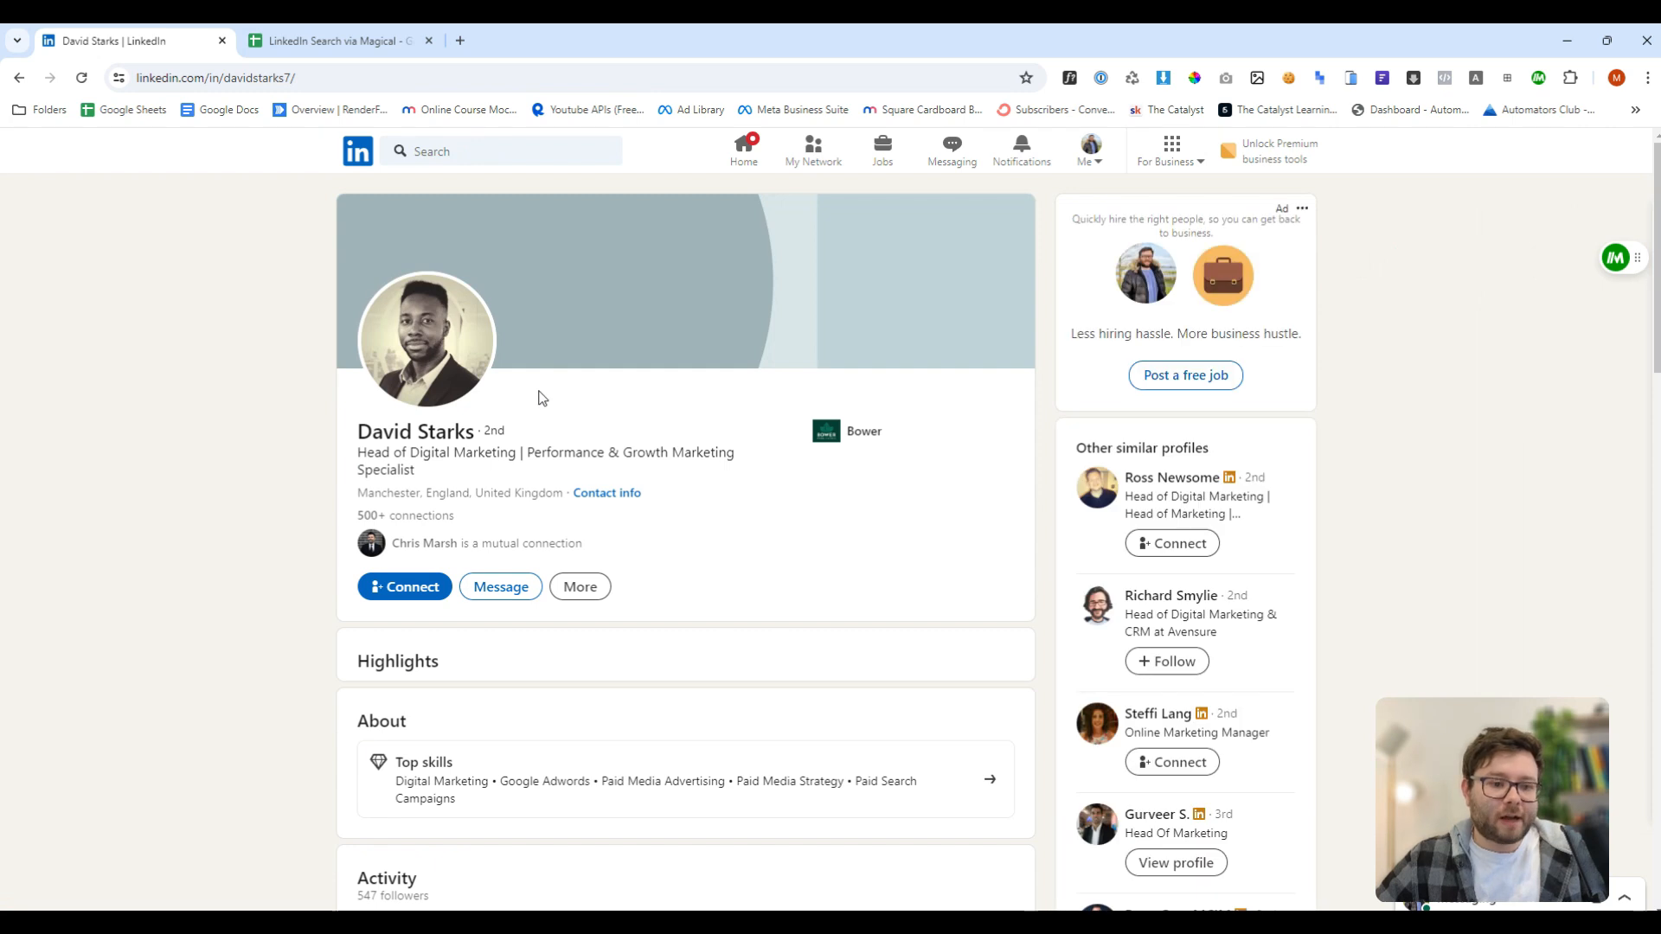
{"action": "left_click", "coordinate": [1616, 262]}
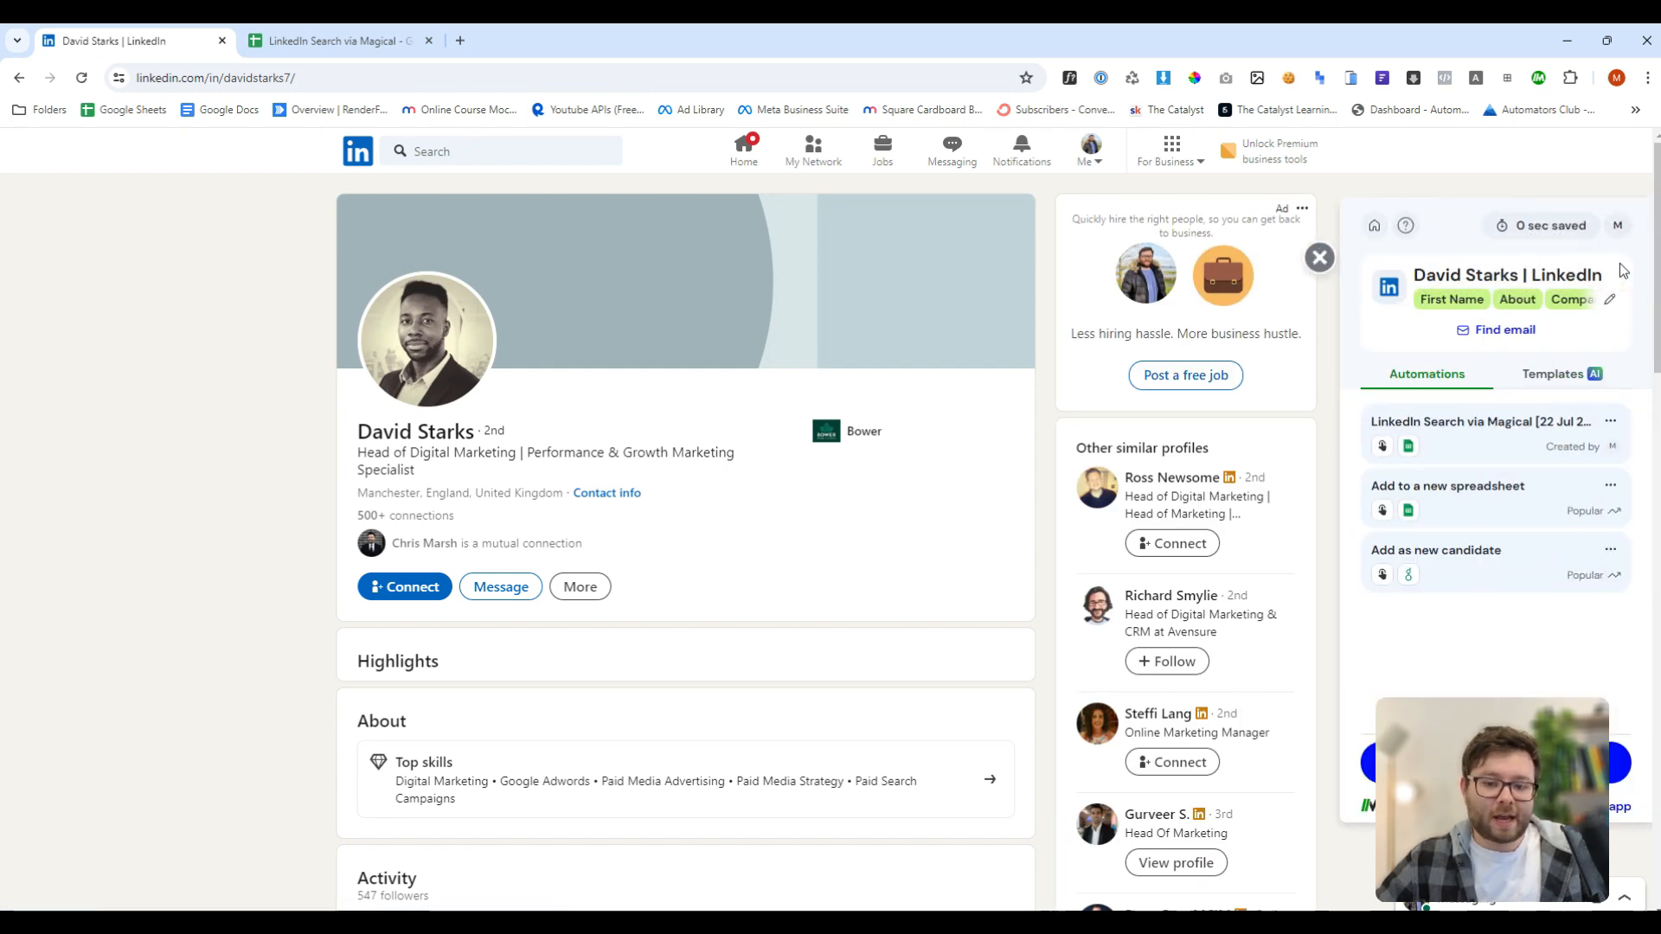
{"action": "left_click", "coordinate": [1518, 333]}
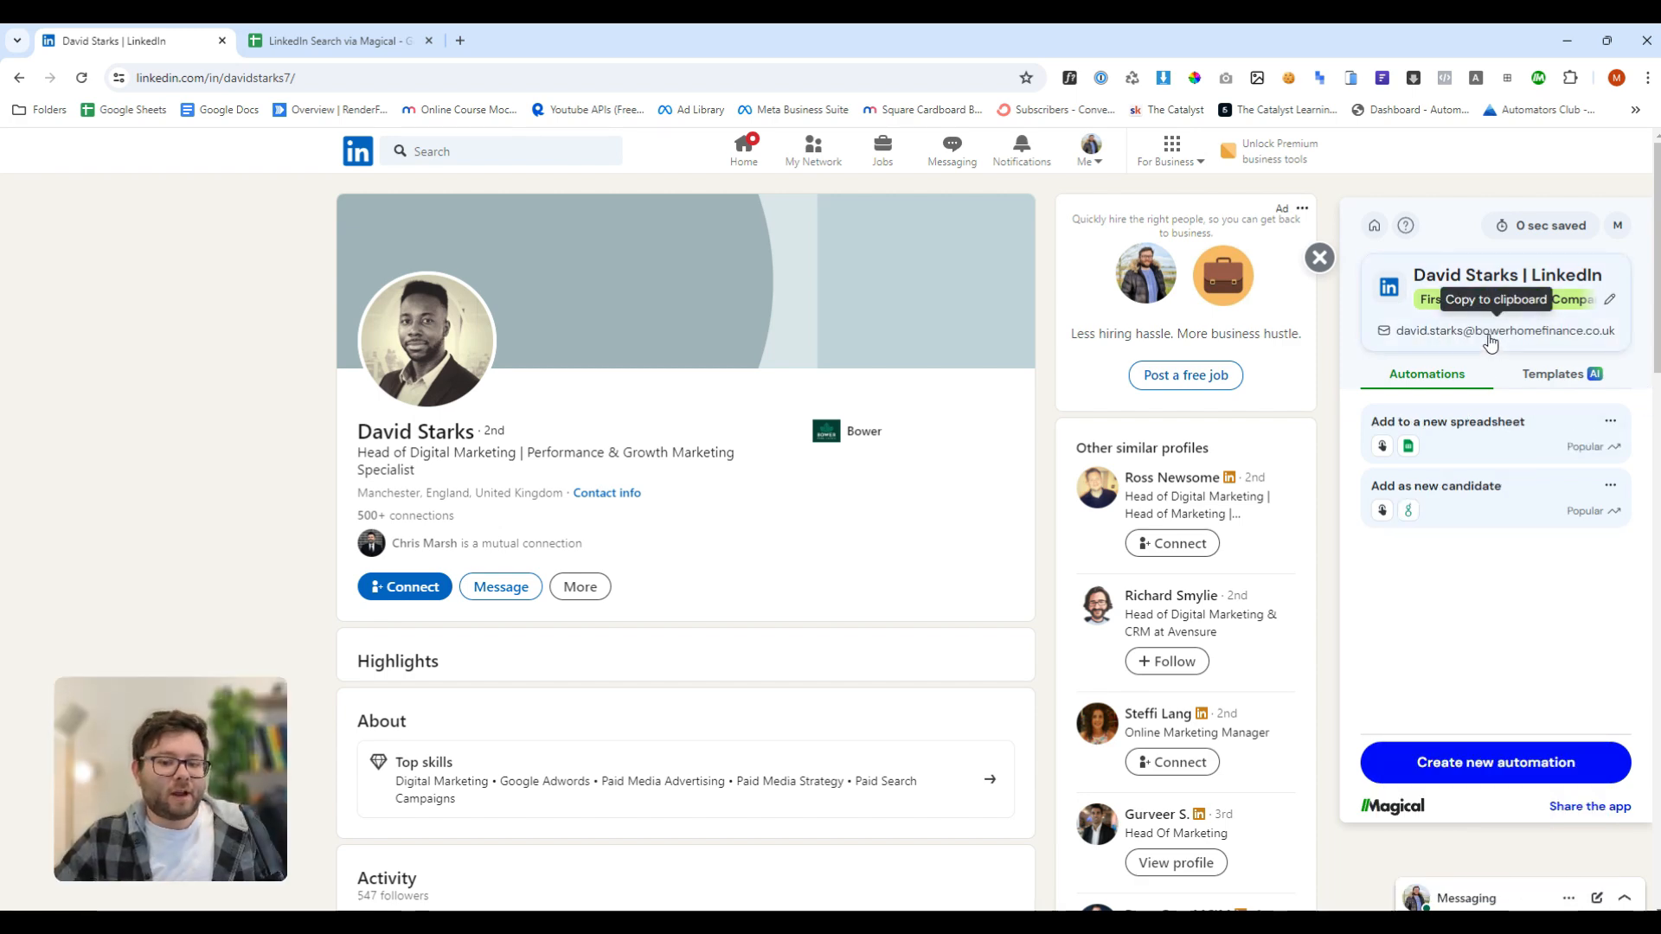
{"action": "left_click", "coordinate": [1489, 342]}
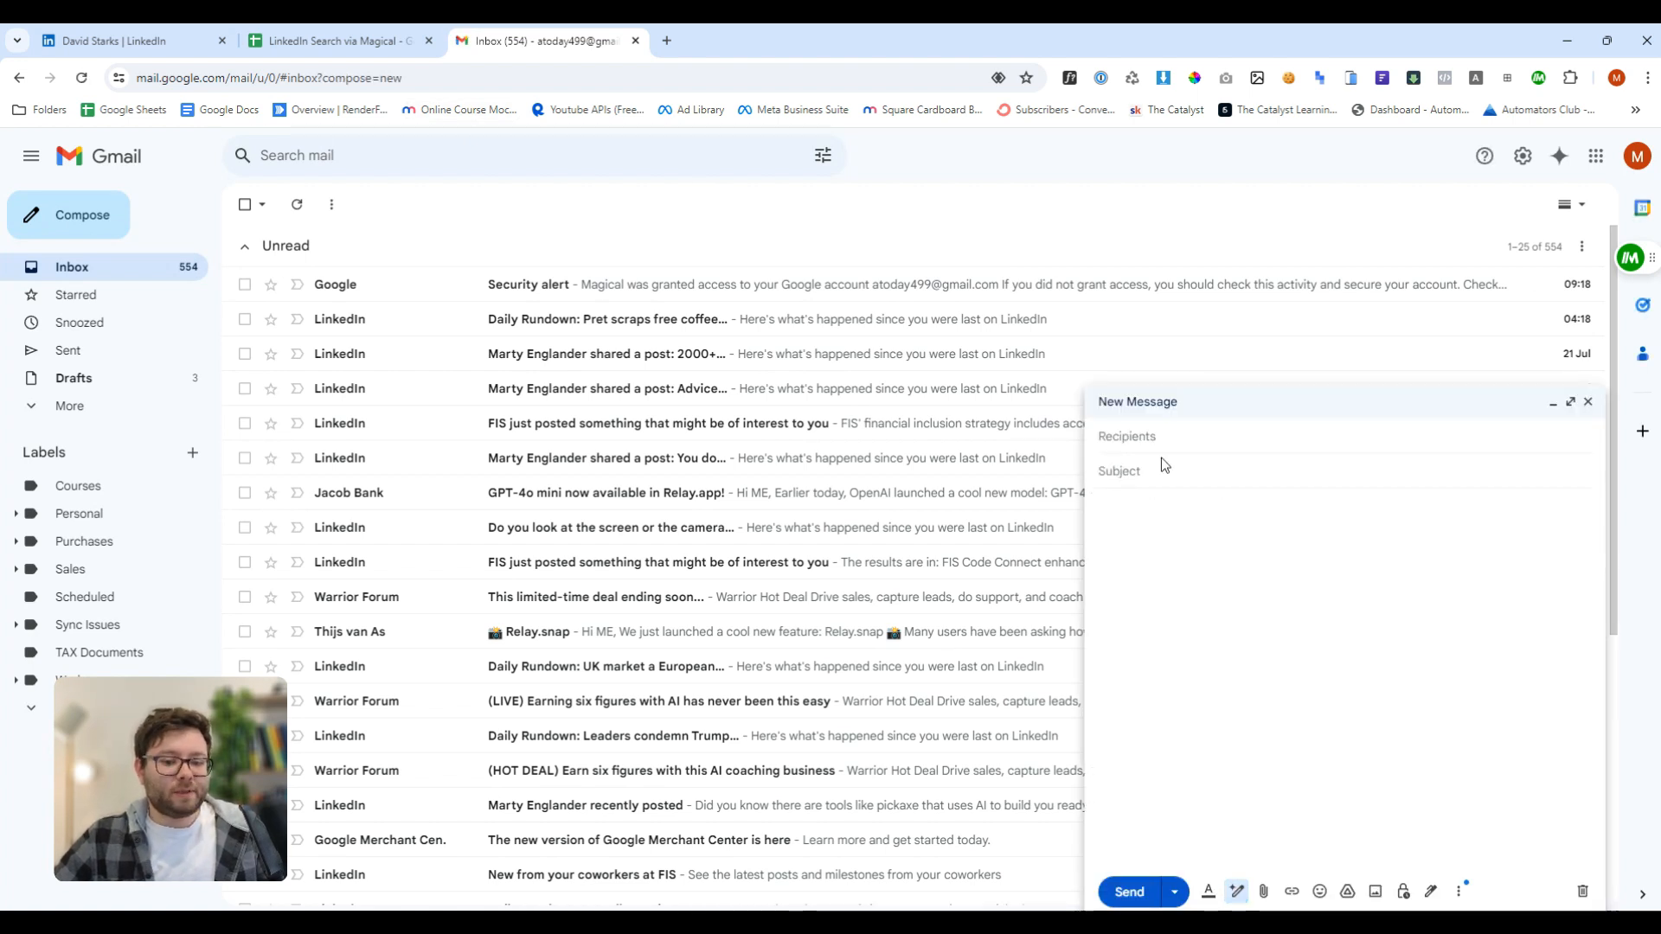
- Summon the Magical templates with // in the new e-mail's body, choose the -intro template and review its placeholders
{"action": "left_click", "coordinate": [145, 302]}
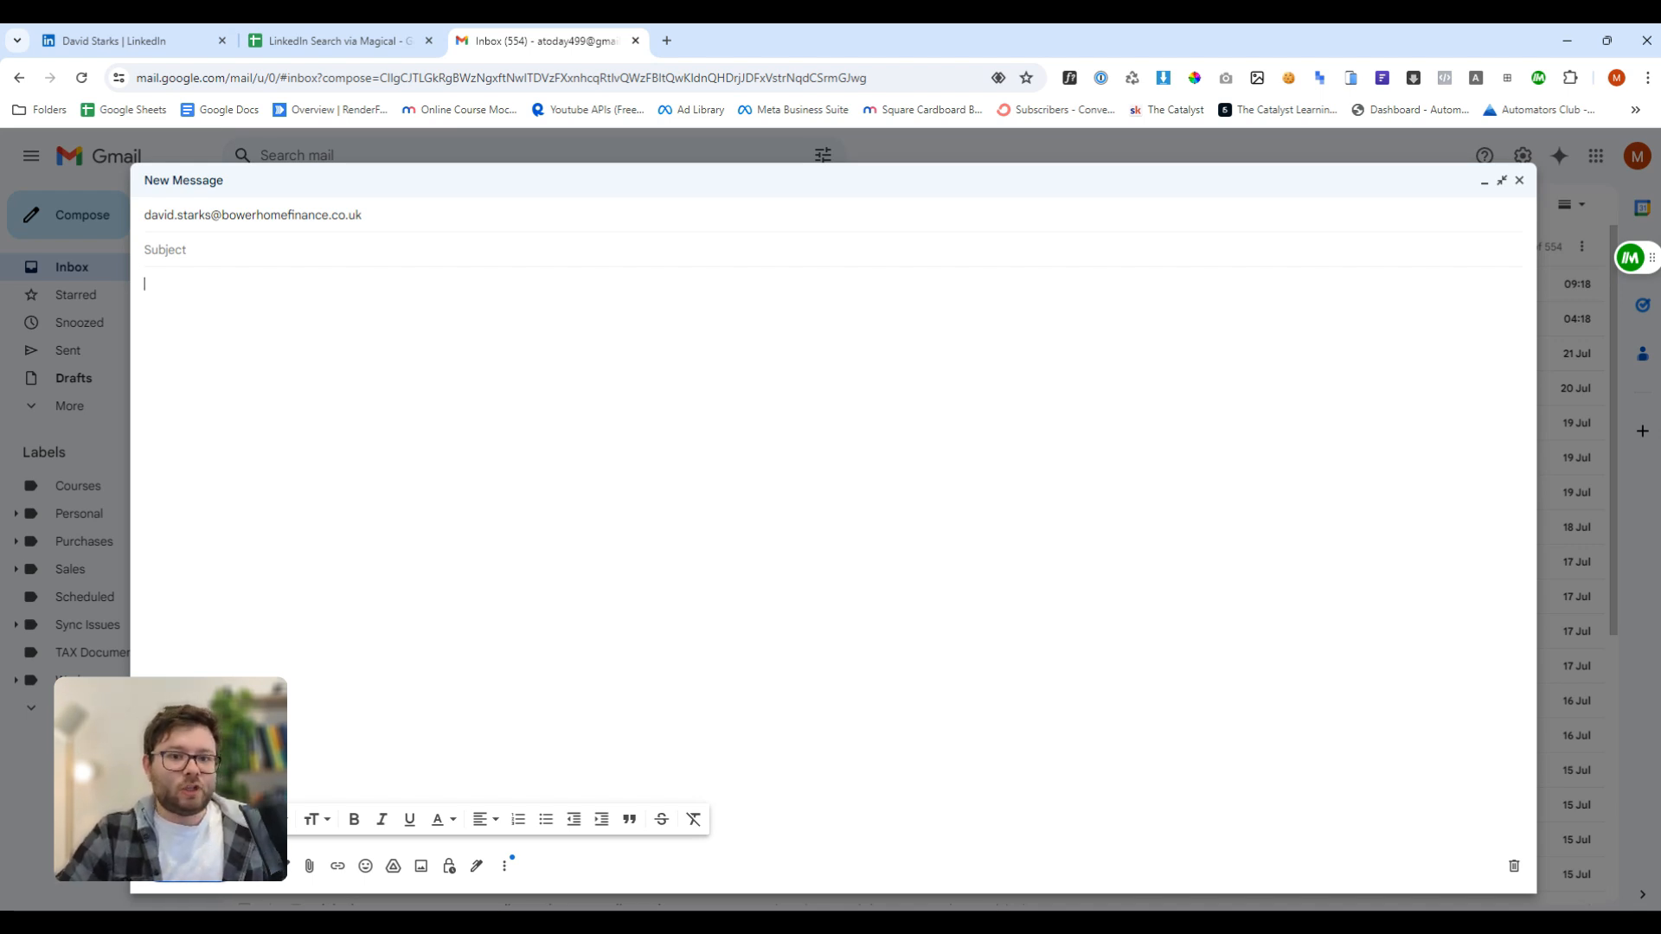
{"action": "type", "text": "//"}
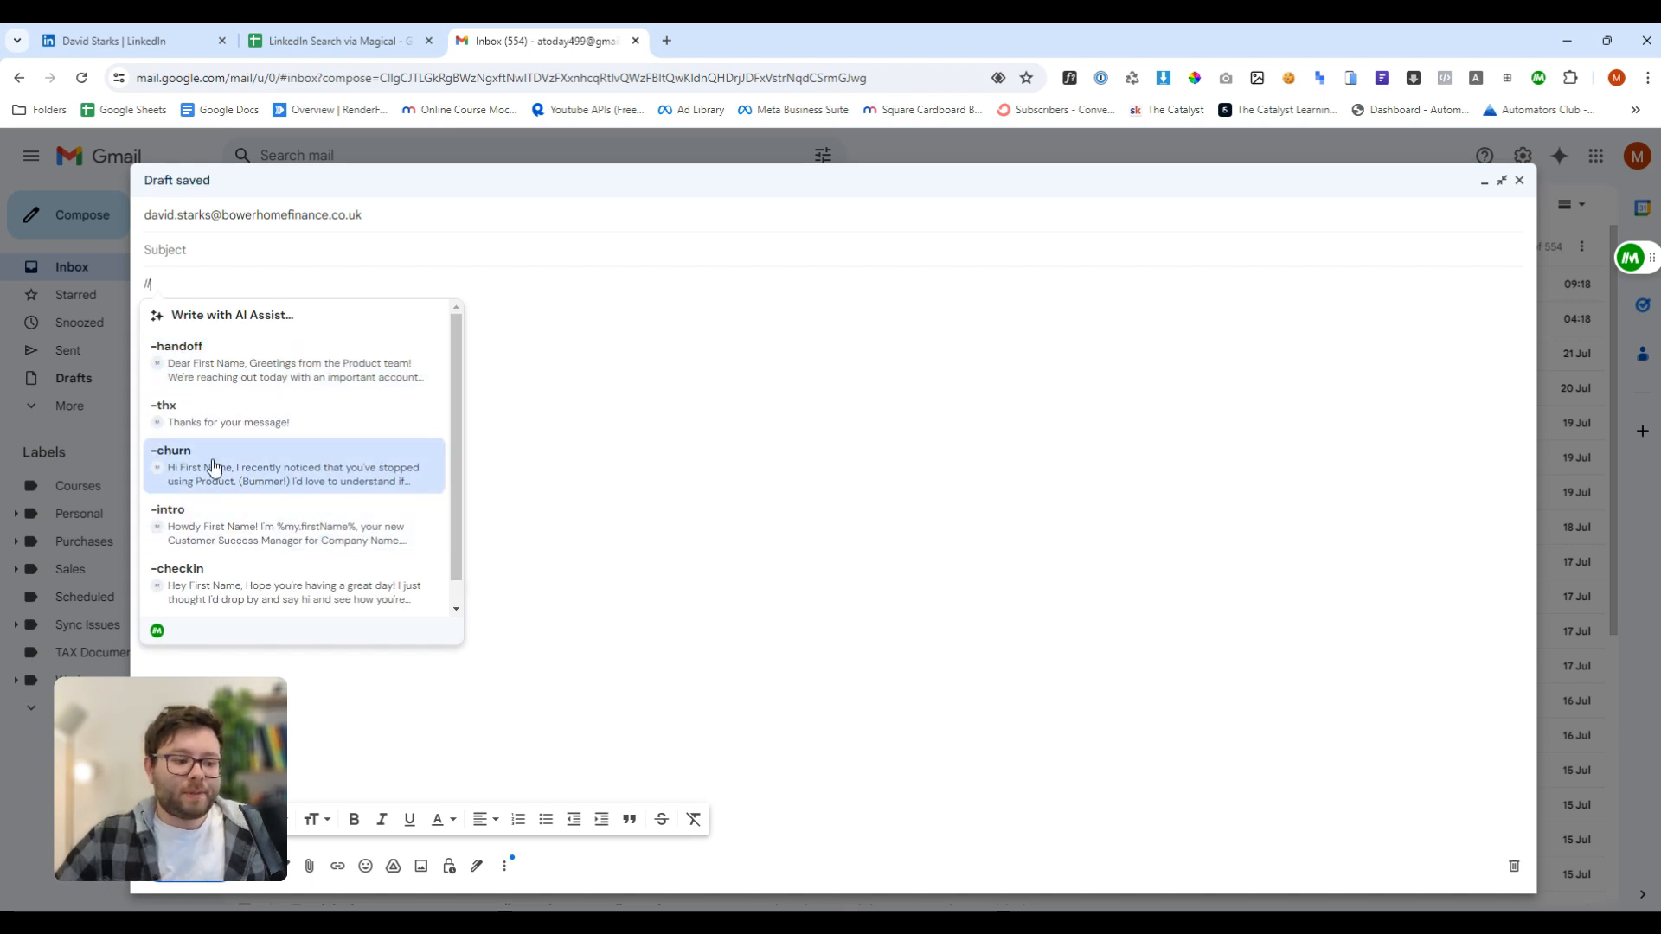
{"action": "scroll", "coordinate": [375, 467], "scroll_direction": "down", "scroll_amount": 1}
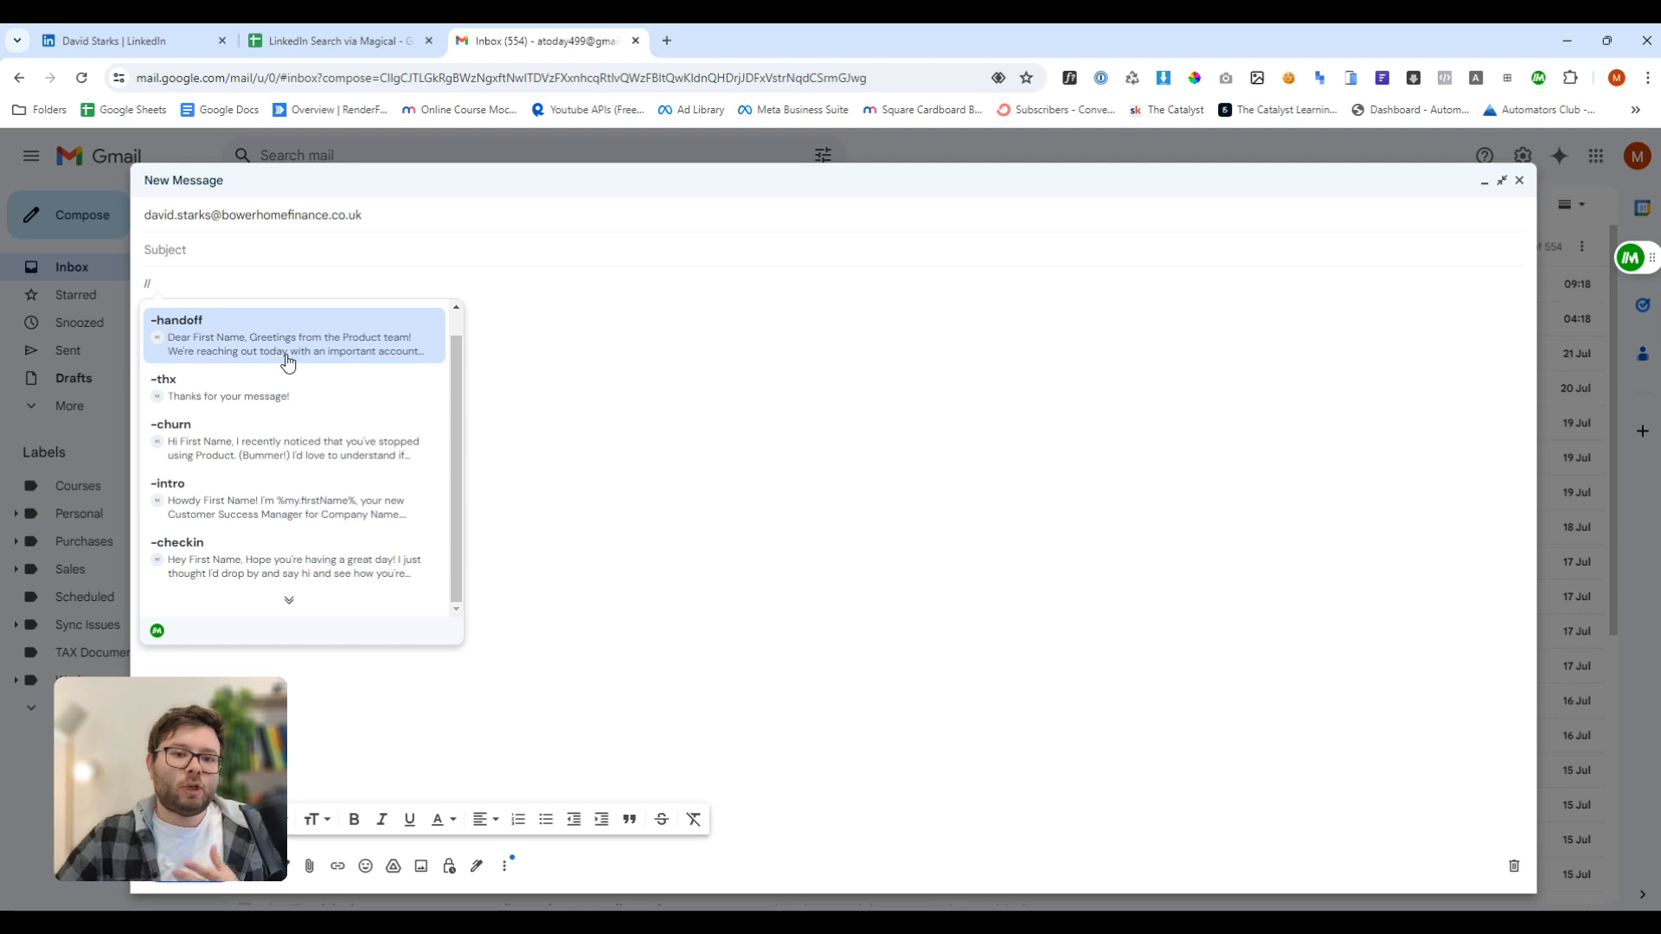
{"action": "left_click", "coordinate": [223, 506]}
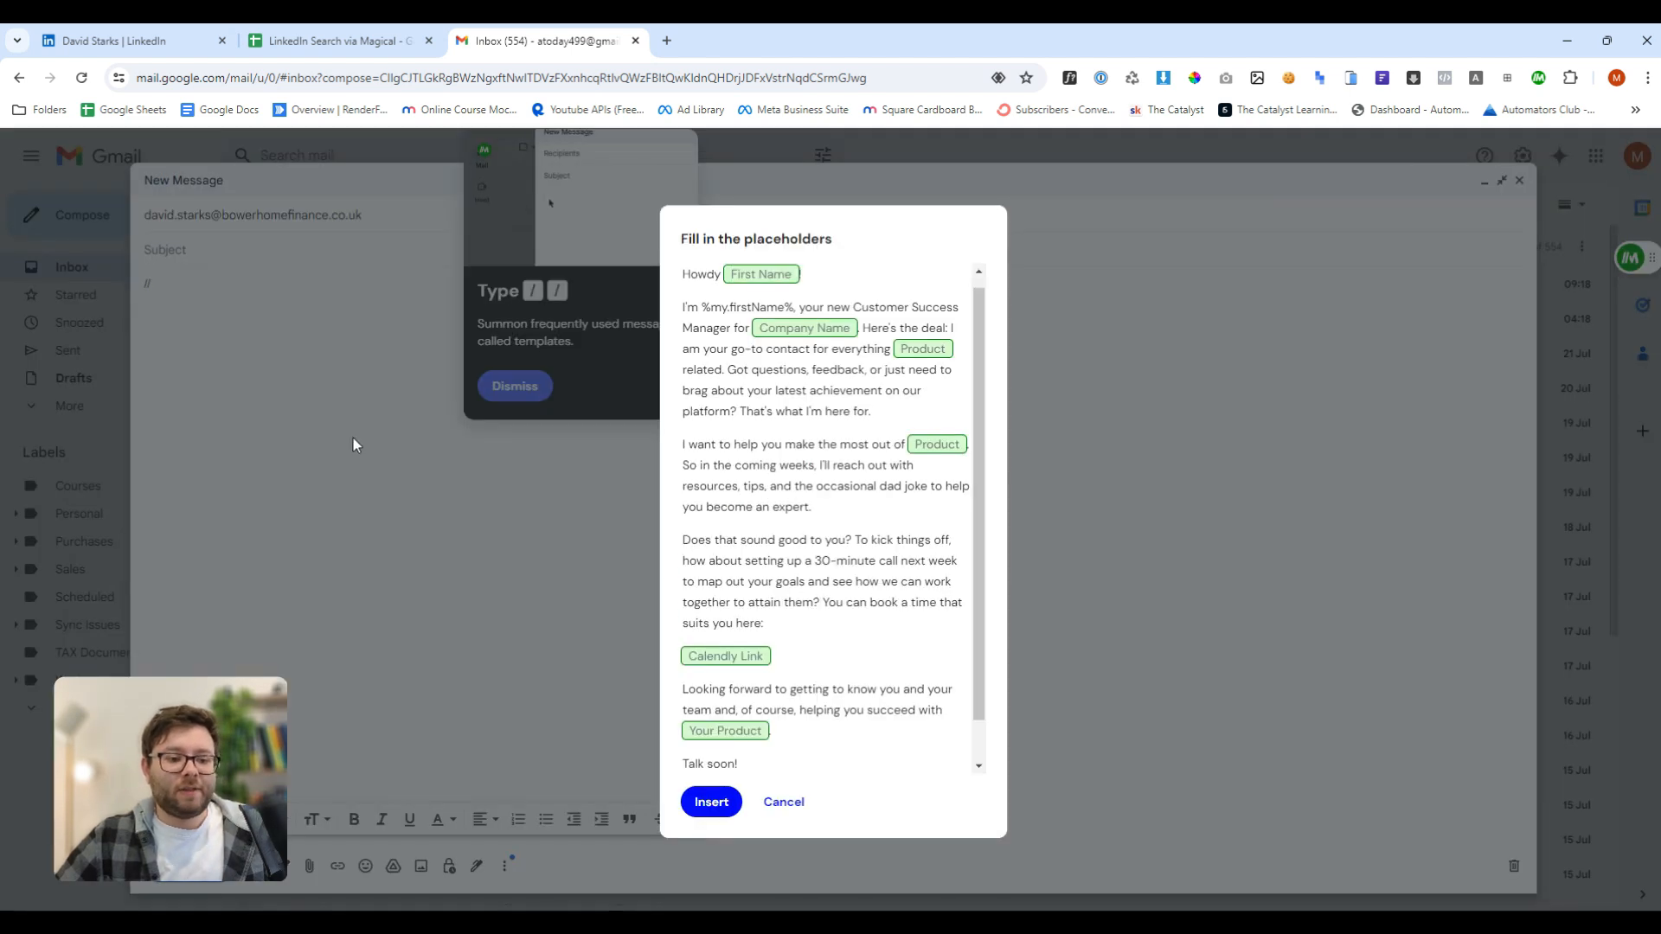
{"action": "scroll", "coordinate": [830, 581], "scroll_direction": "down", "scroll_amount": 1}
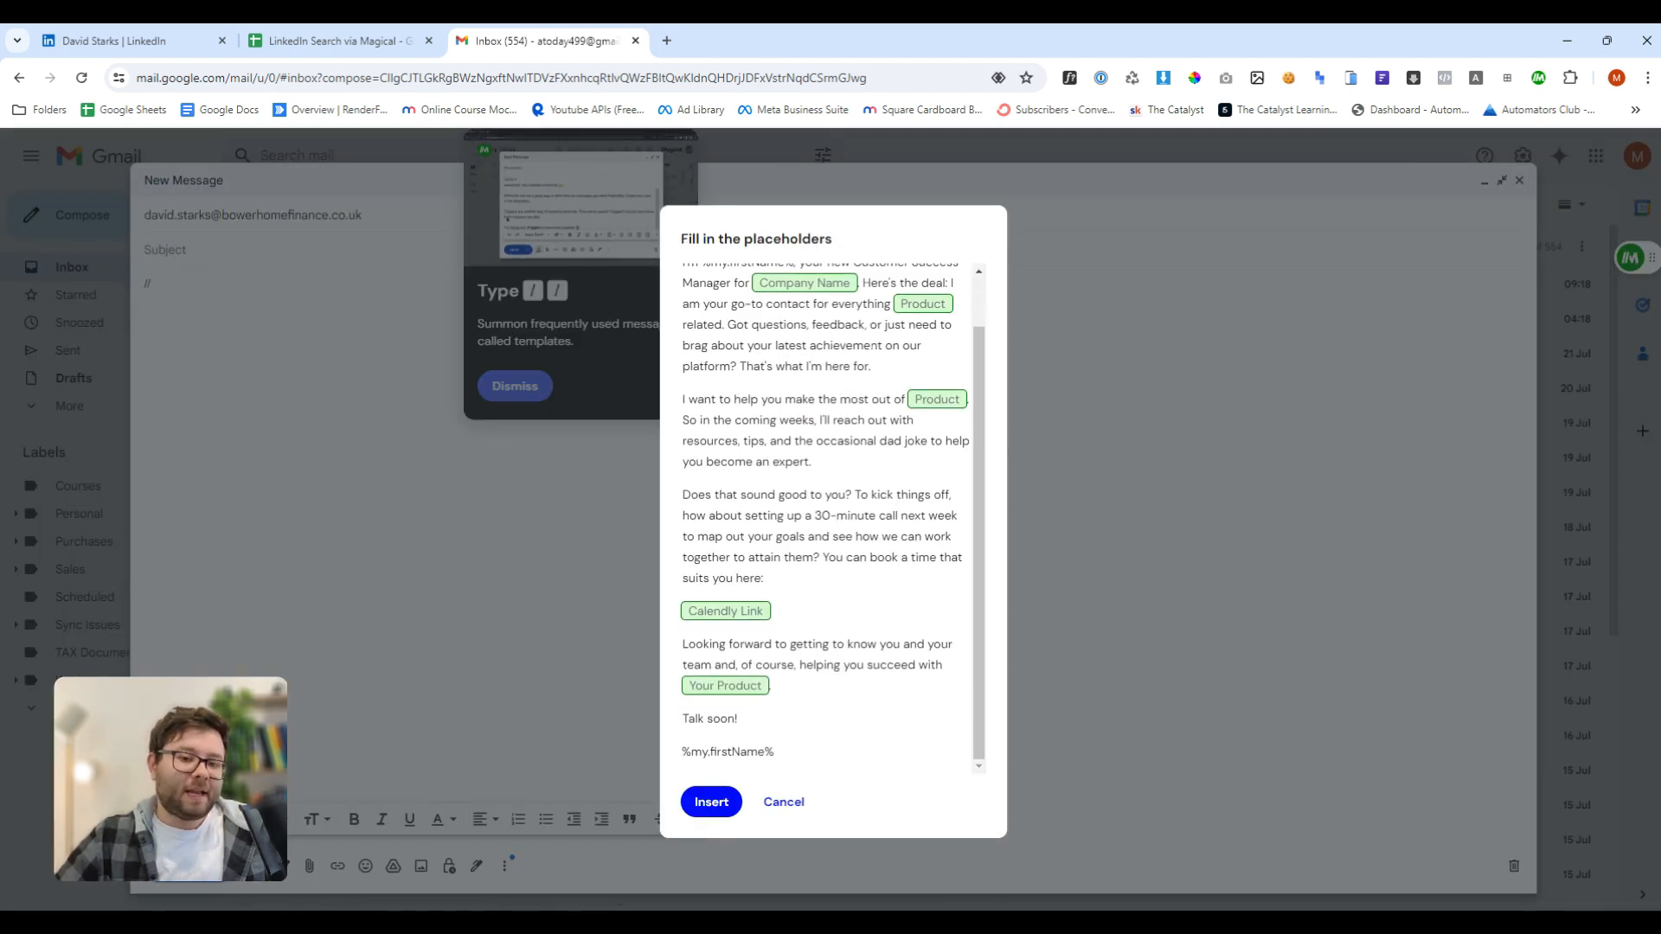
{"action": "scroll", "coordinate": [838, 599], "scroll_direction": "up", "scroll_amount": 1}
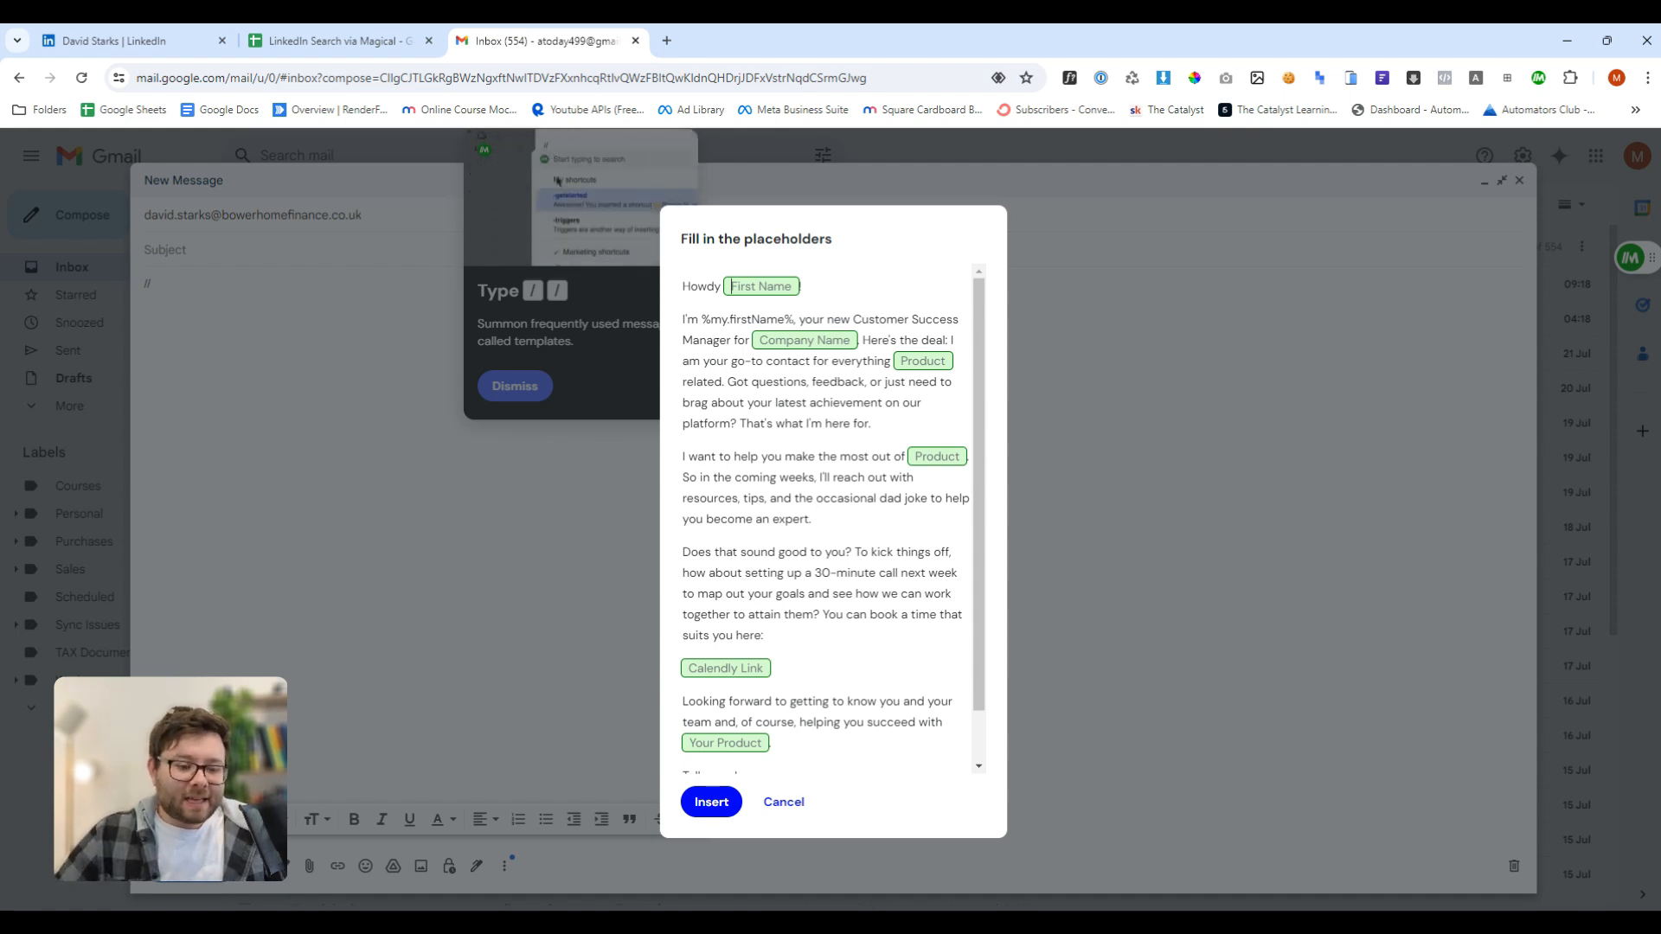
- Fill the template's First Name placeholder with the contact's first name and Company Name with Bower from the LinkedIn profile
{"action": "left_click", "coordinate": [789, 286]}
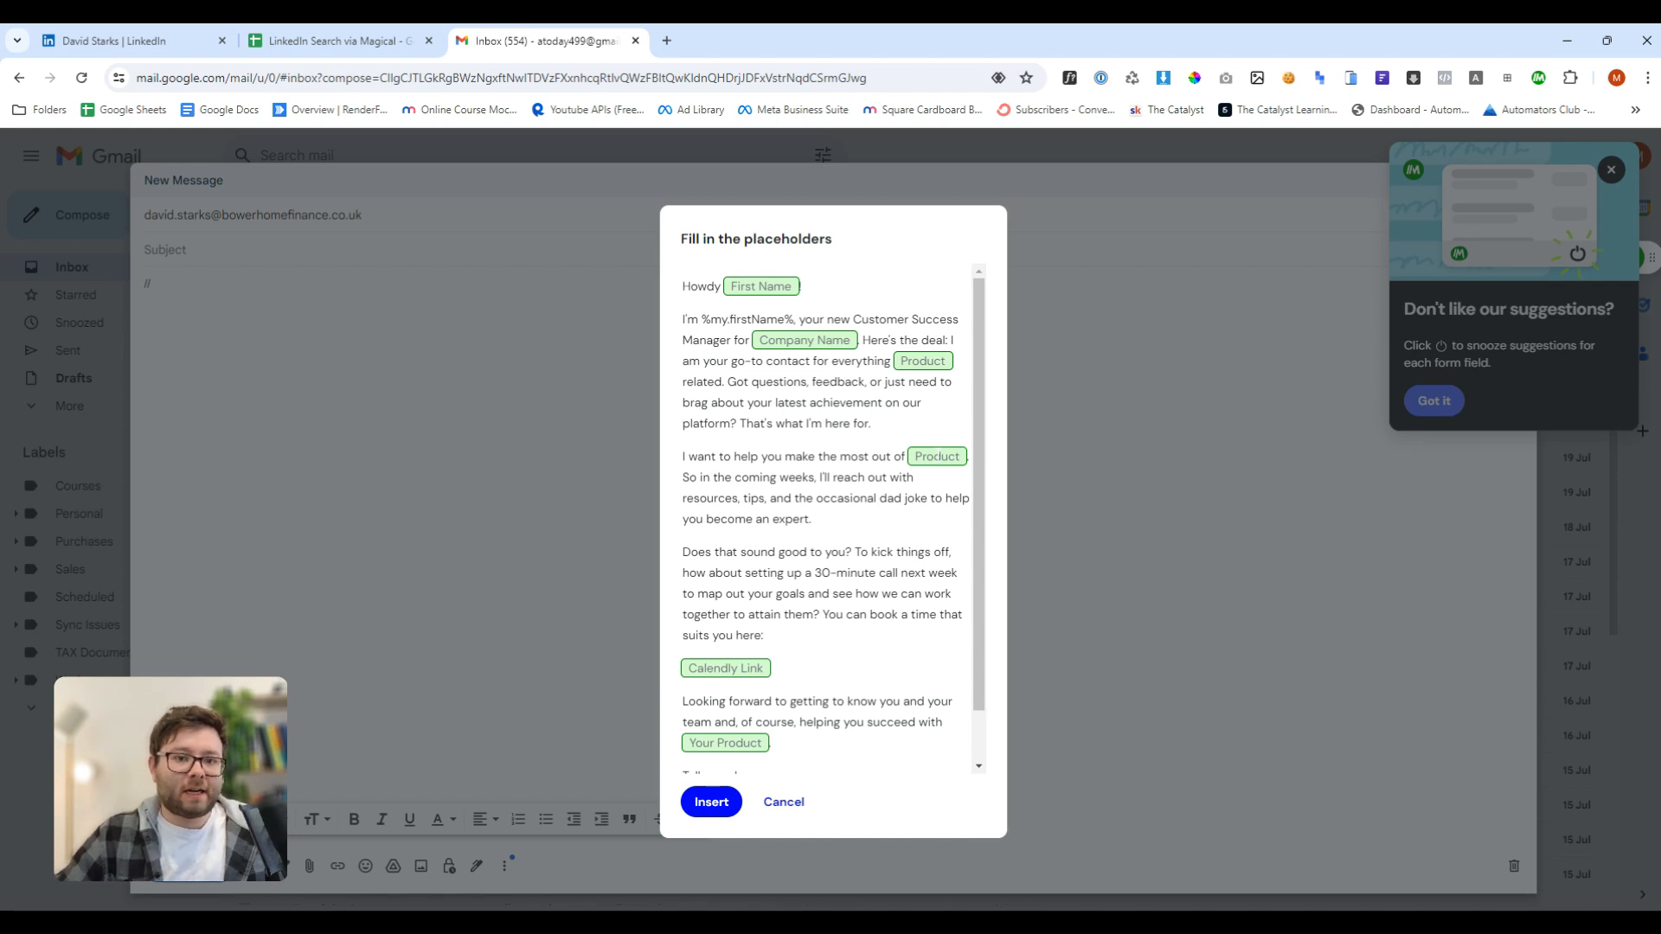
{"action": "left_click", "coordinate": [116, 40]}
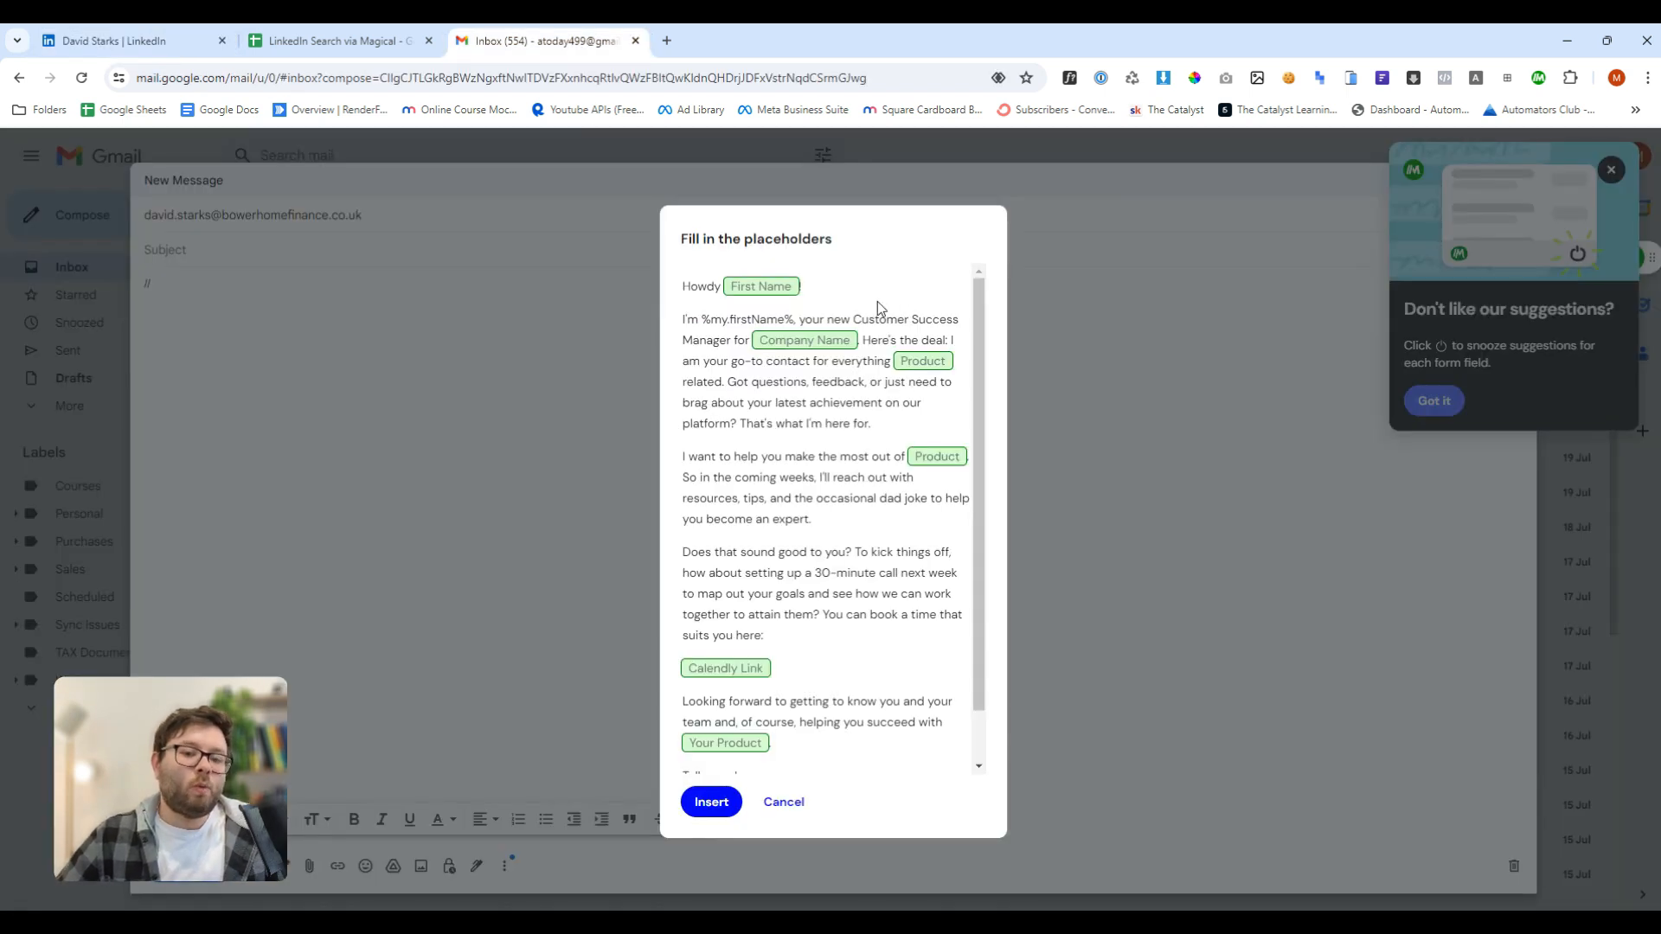
{"action": "left_click", "coordinate": [762, 292]}
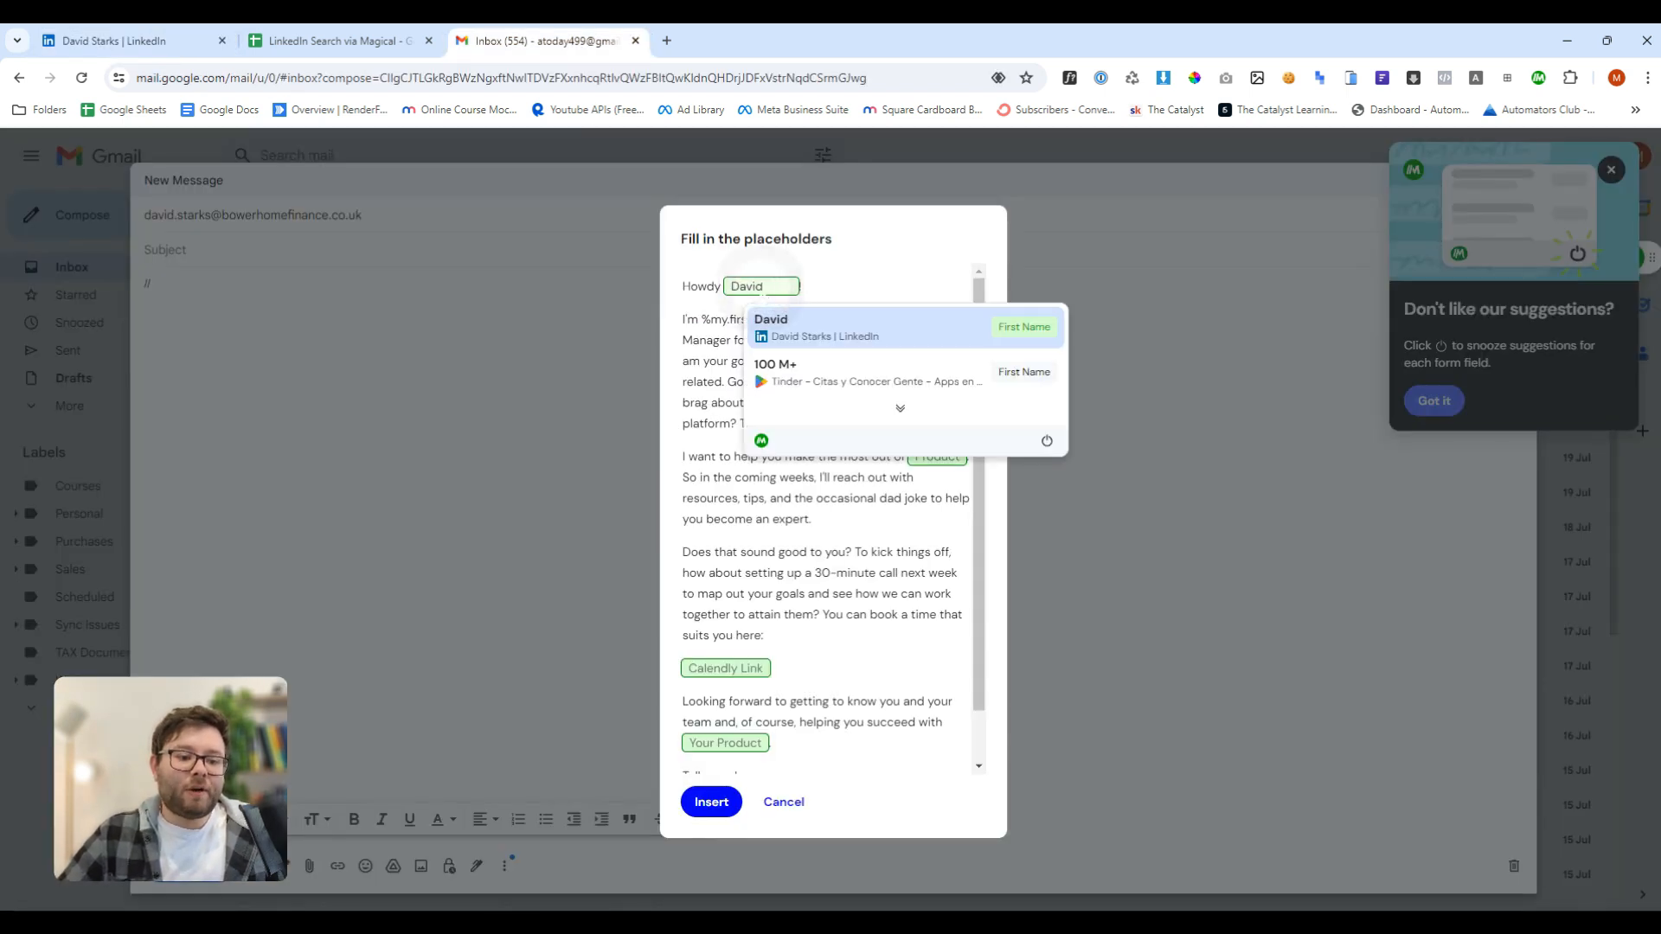
{"action": "left_click", "coordinate": [835, 336]}
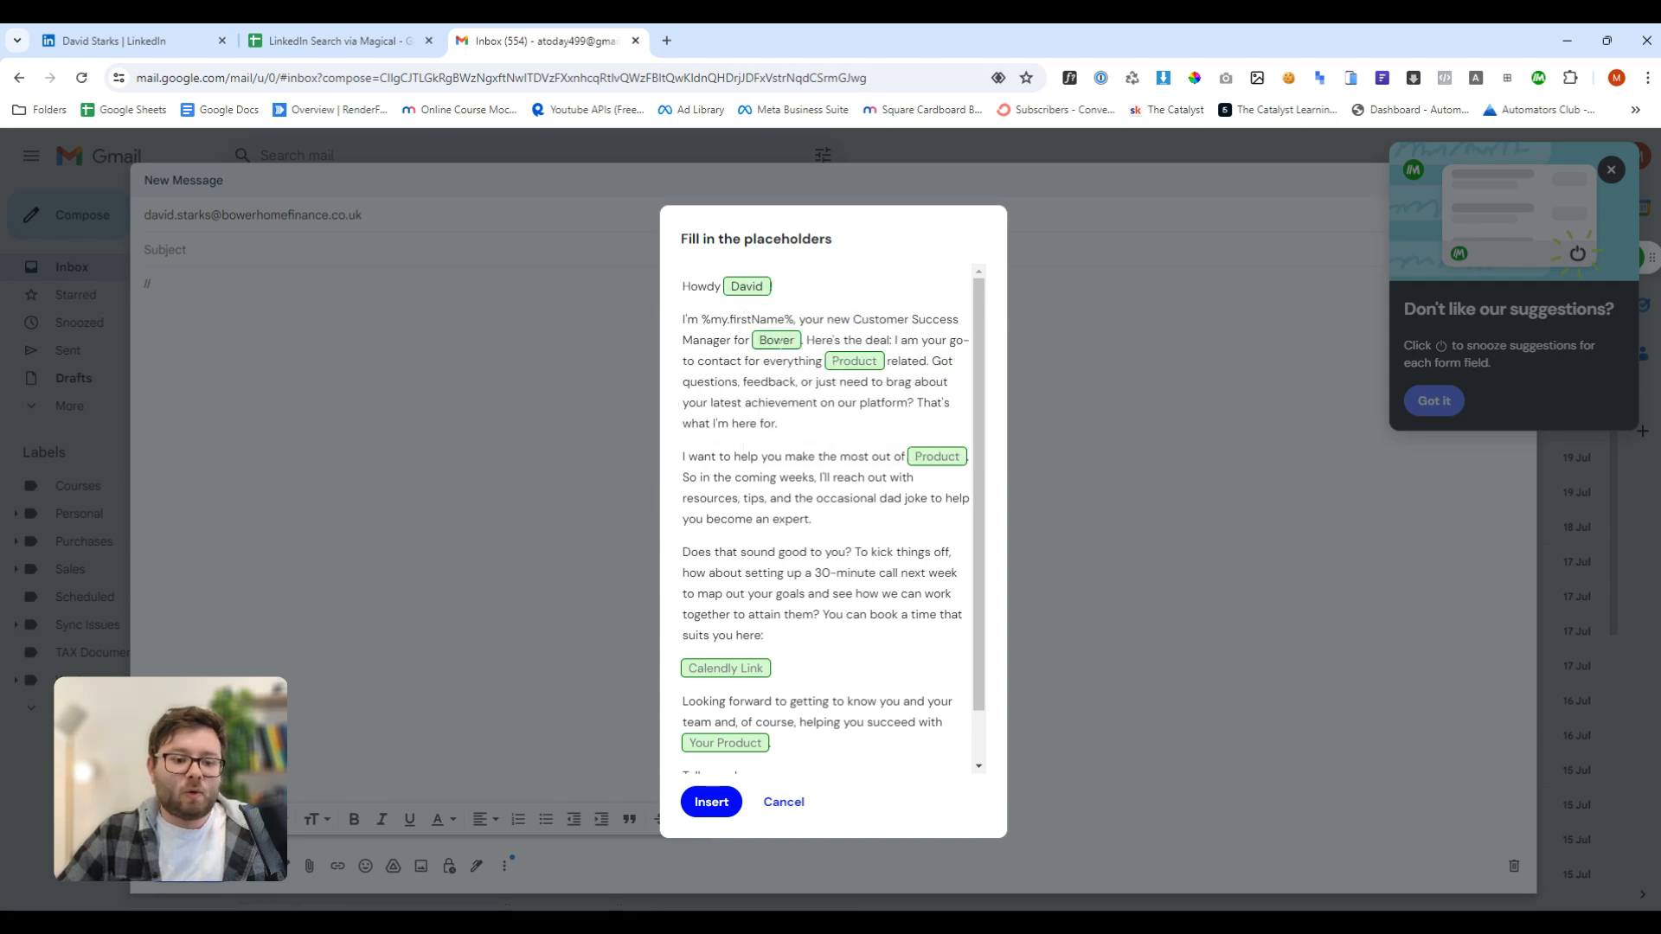
{"action": "double_click", "coordinate": [772, 342]}
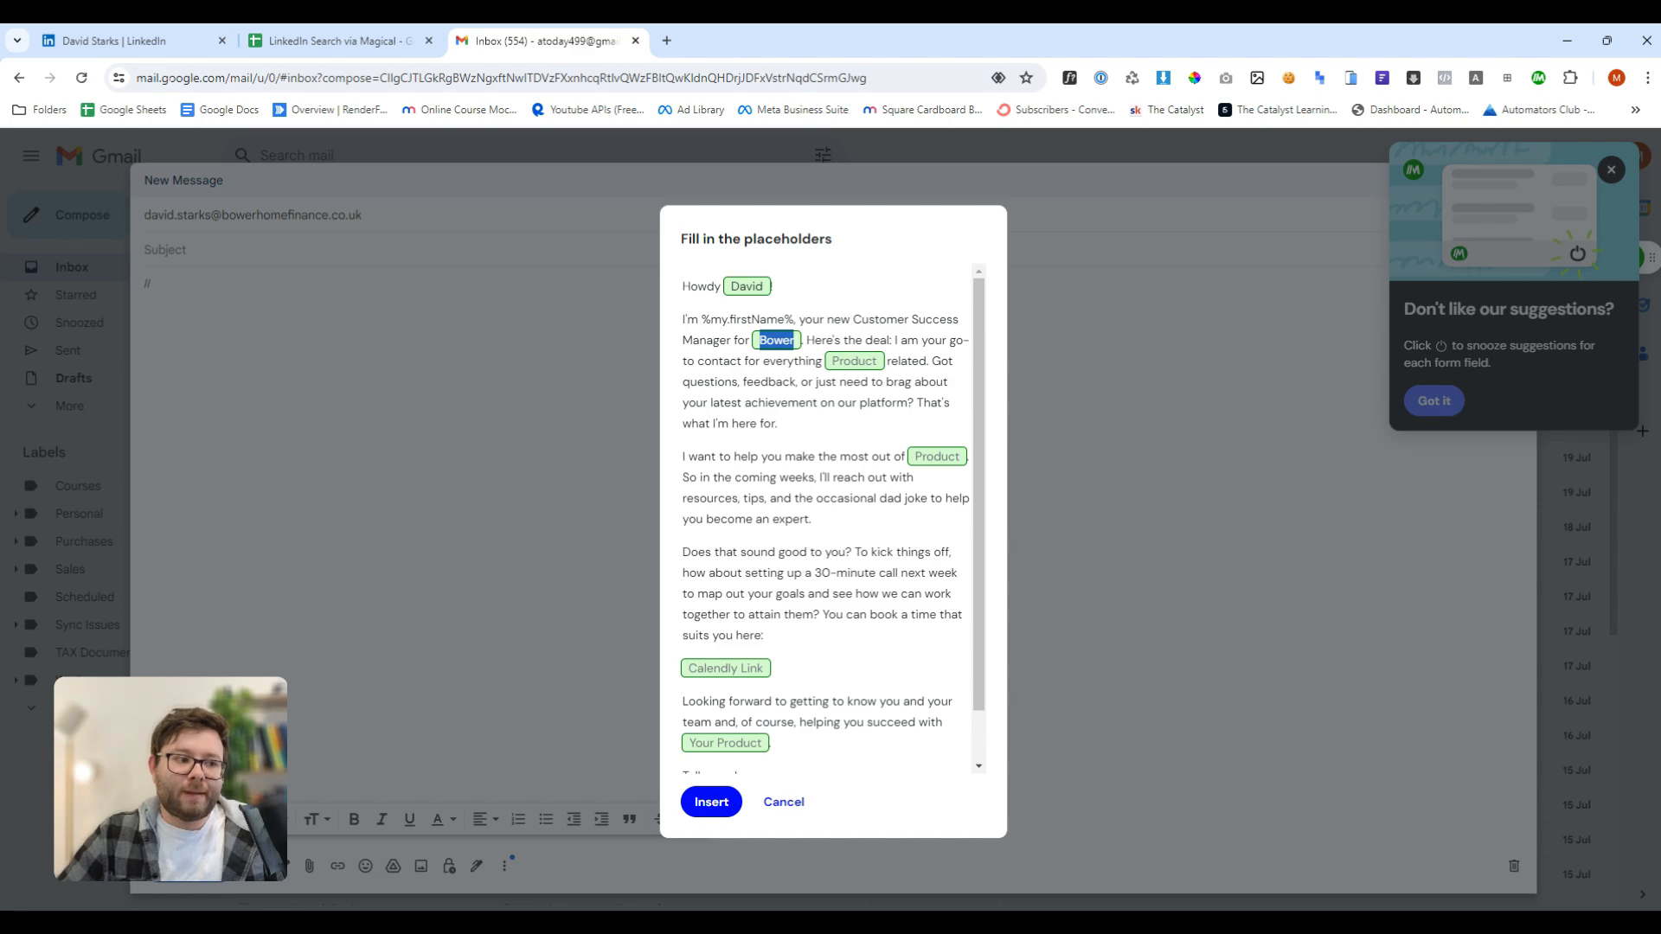
{"action": "left_click", "coordinate": [112, 41]}
{"action": "left_click", "coordinate": [545, 40]}
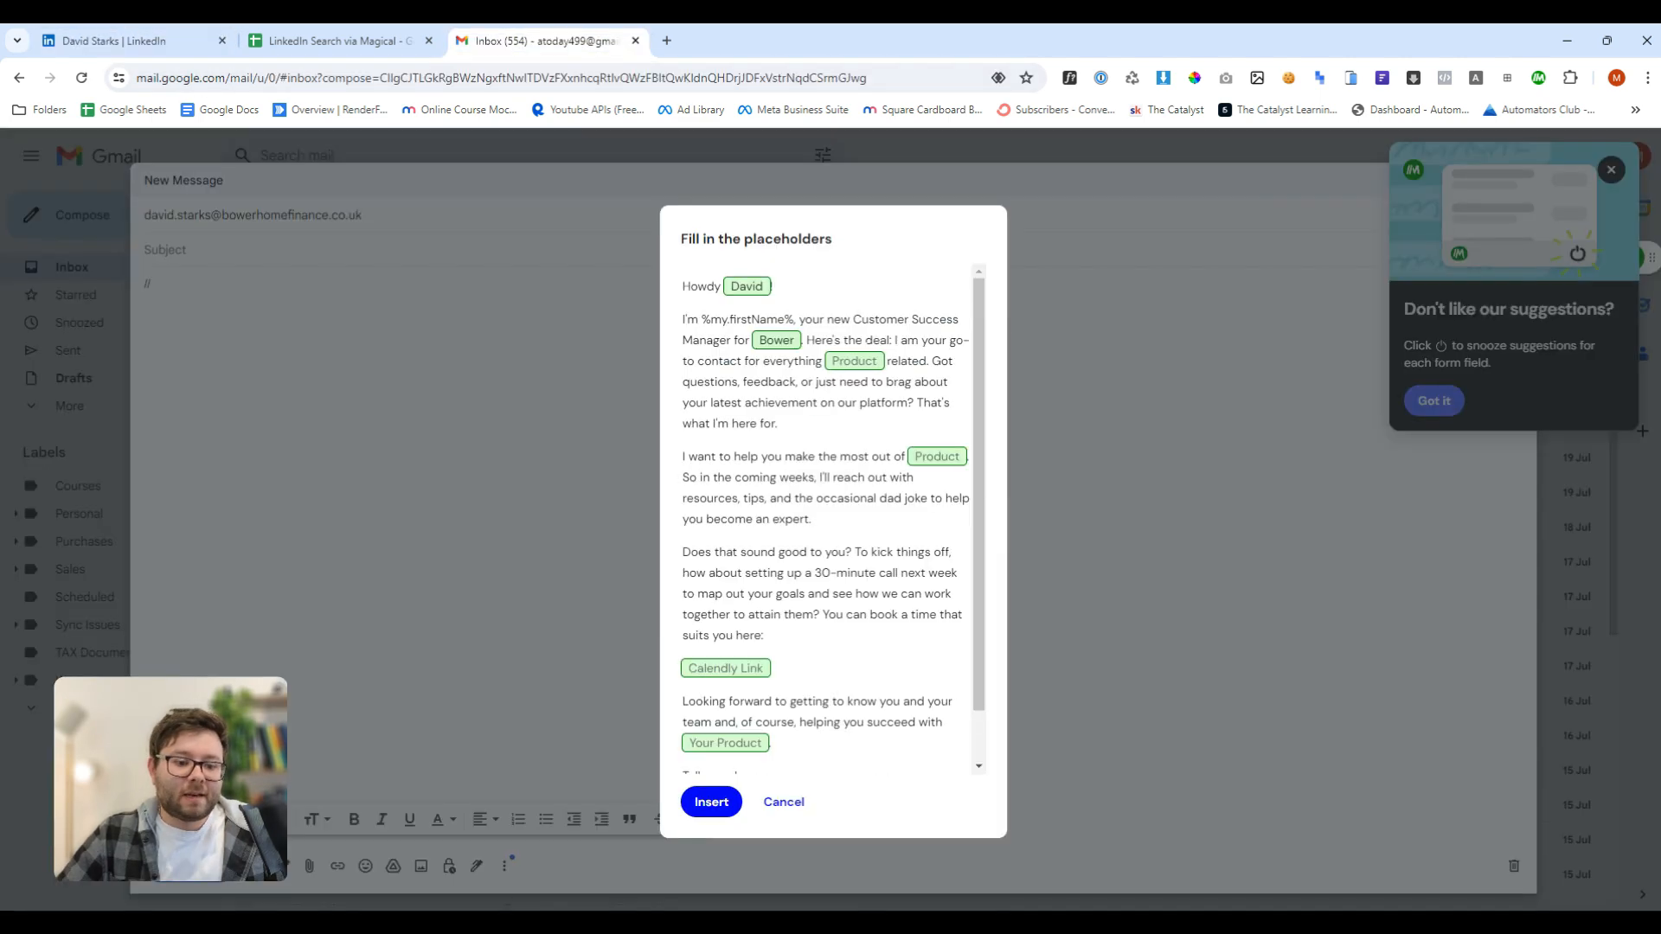
- Check the remaining Product and Calendly Link placeholders, leave them blank, and insert the intro template into the e-mail
{"action": "left_click", "coordinate": [868, 366]}
{"action": "left_click", "coordinate": [934, 454]}
{"action": "scroll", "coordinate": [935, 454], "scroll_direction": "down", "scroll_amount": 1}
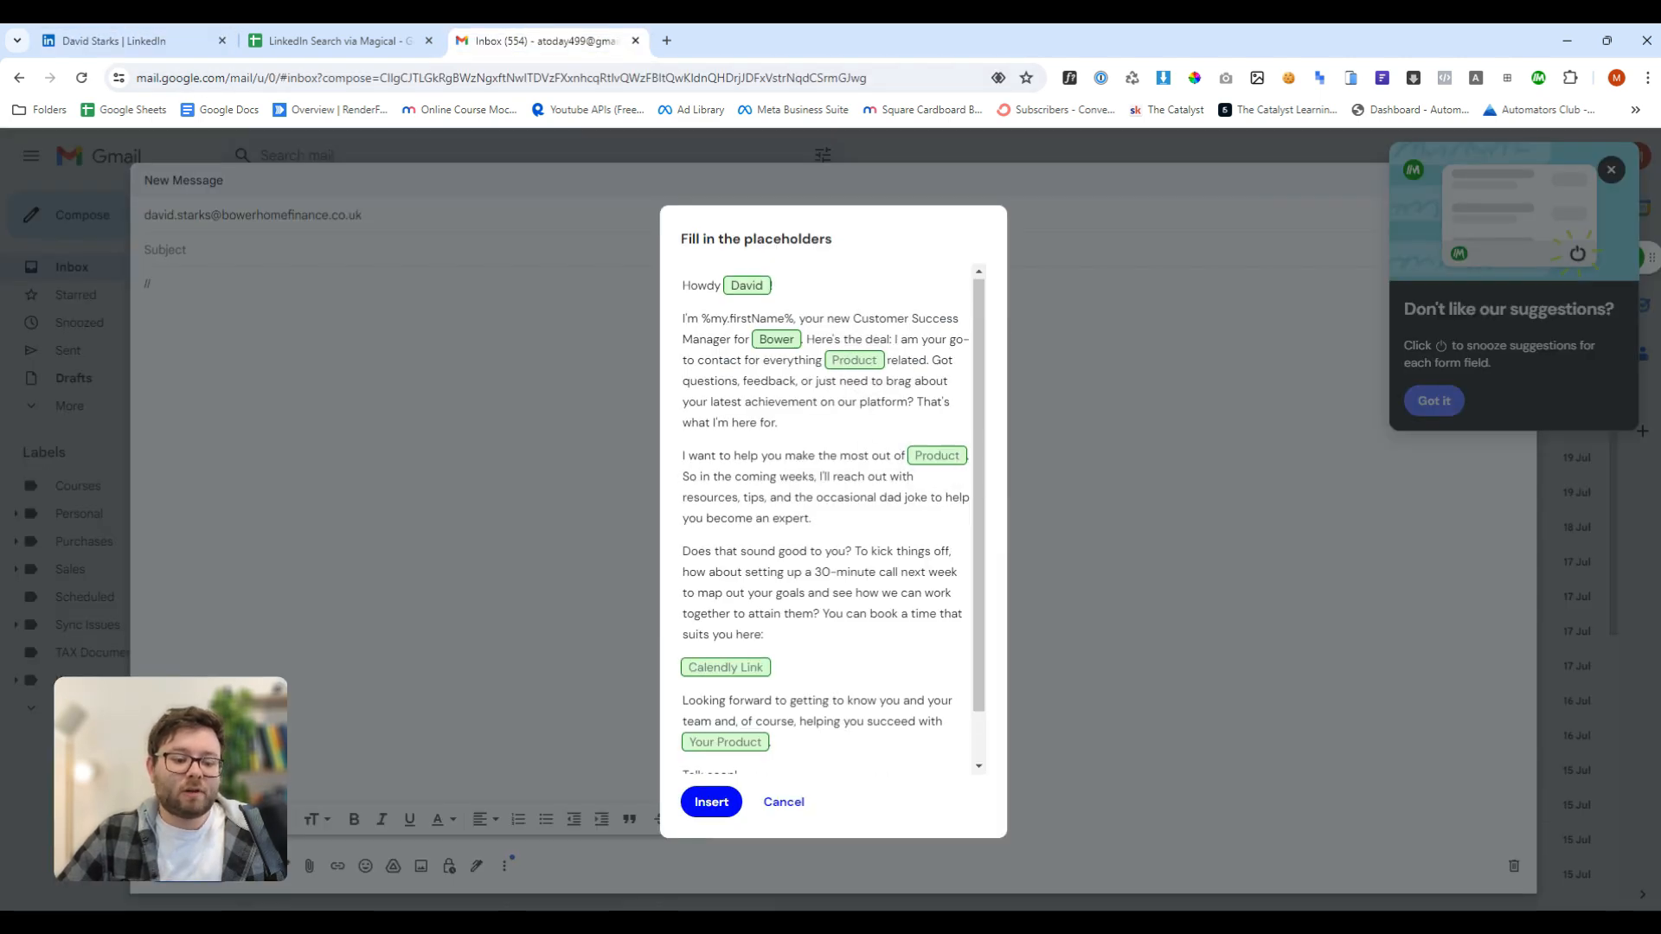
{"action": "scroll", "coordinate": [951, 424], "scroll_direction": "up", "scroll_amount": 1}
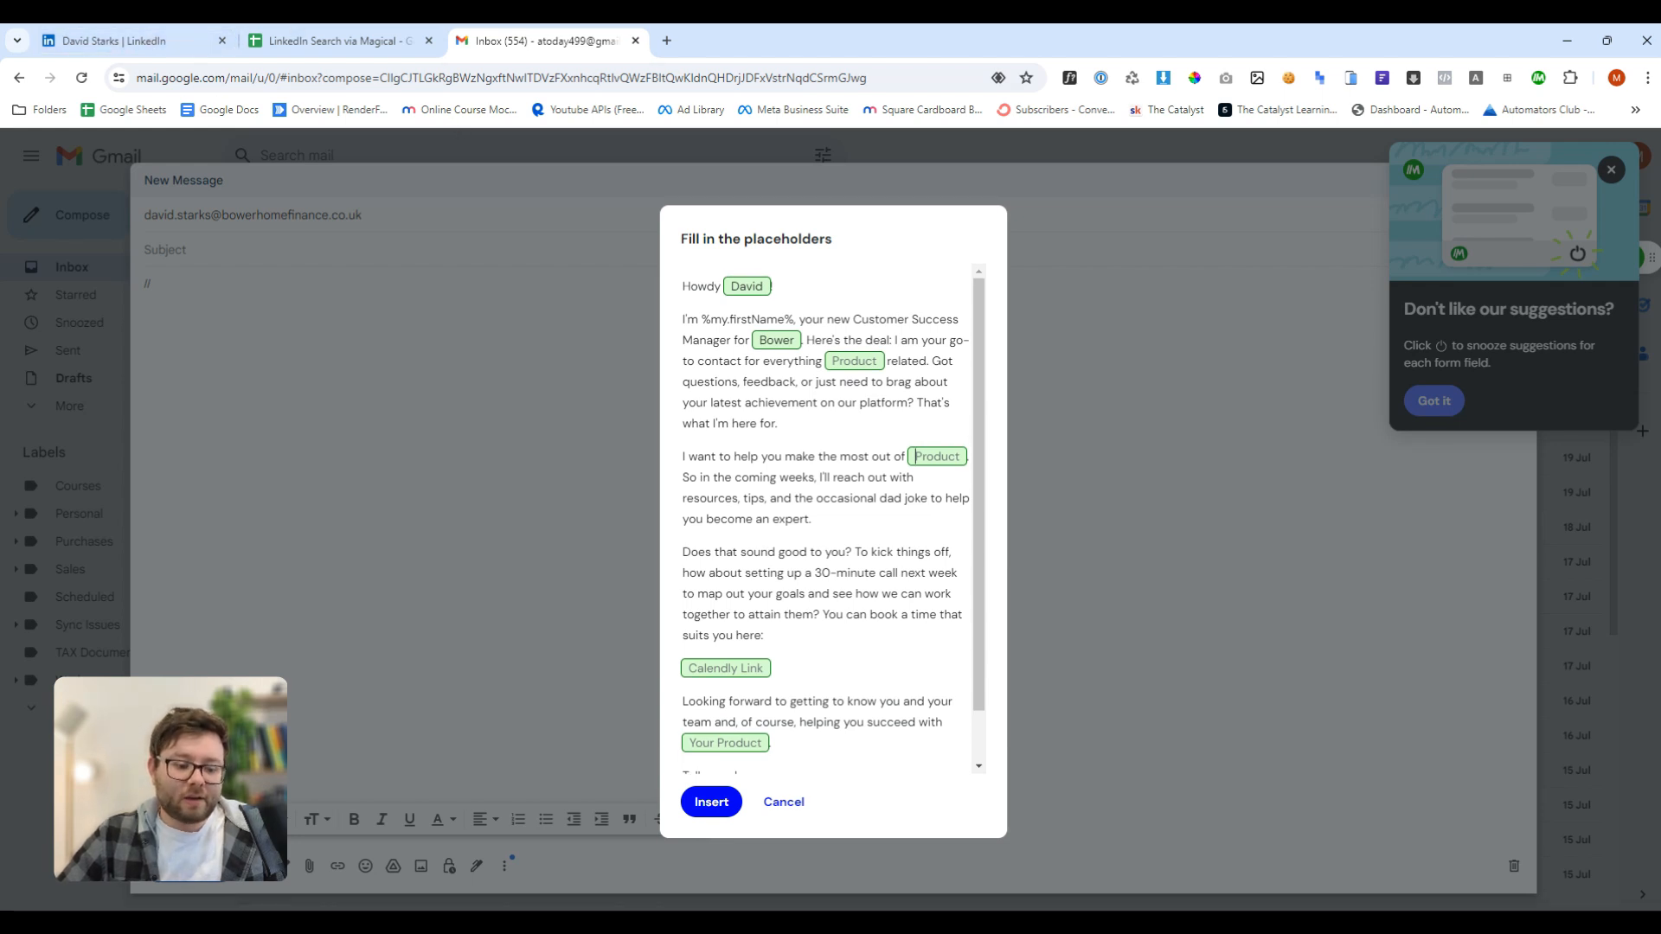
{"action": "scroll", "coordinate": [878, 504], "scroll_direction": "down", "scroll_amount": 1}
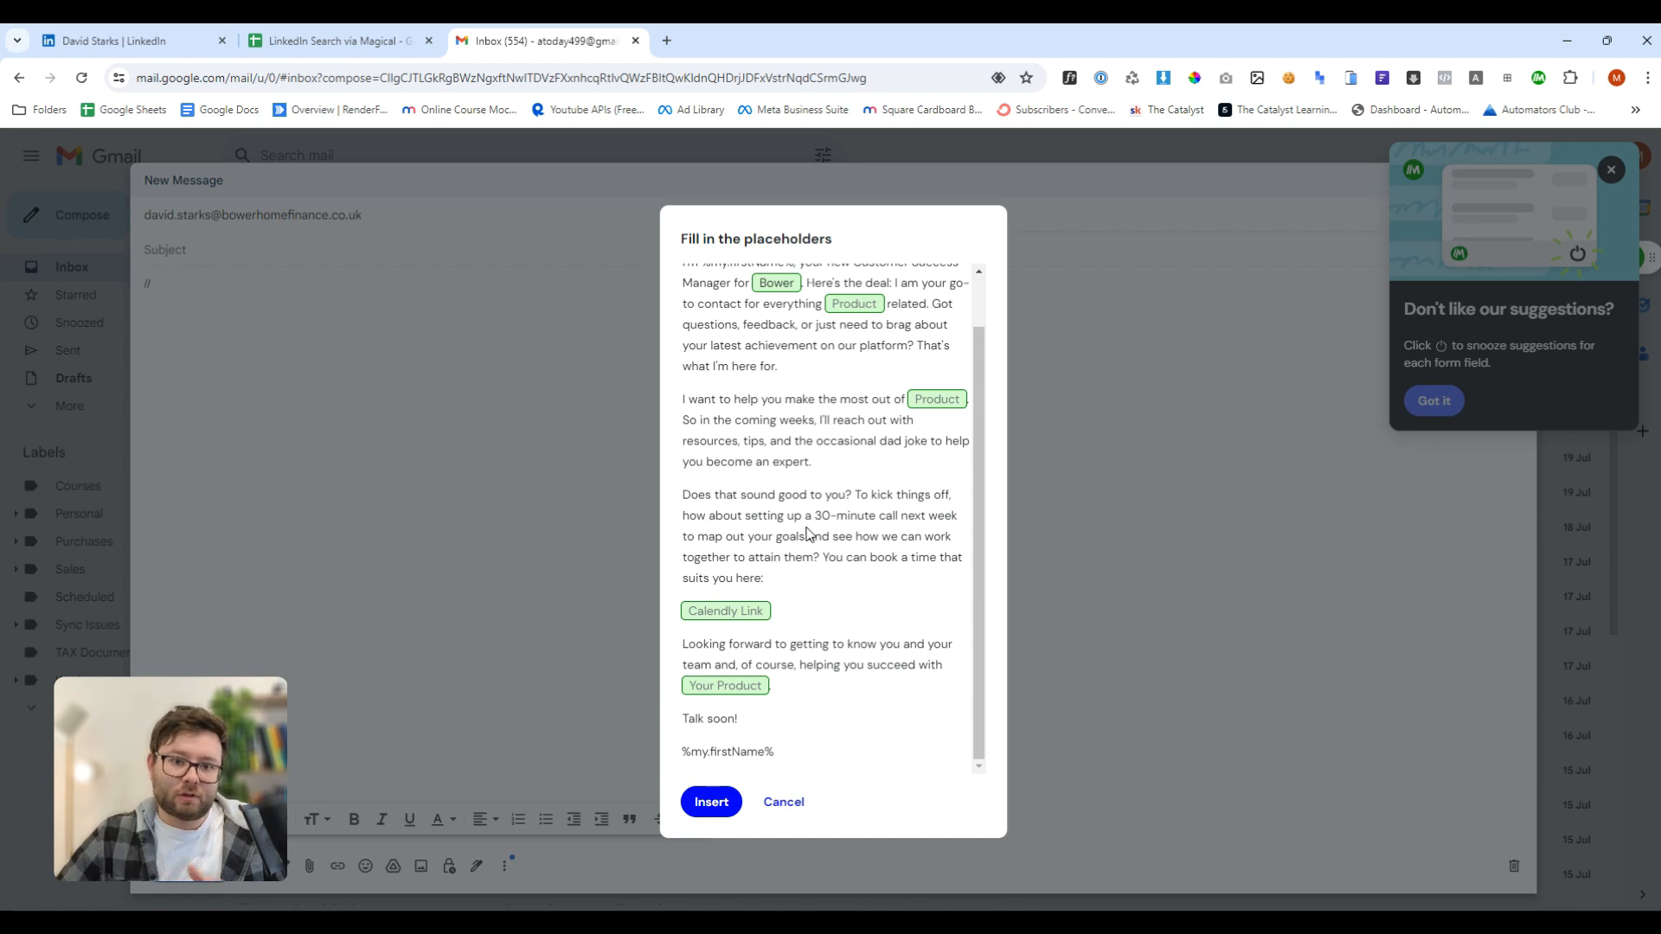
{"action": "left_click", "coordinate": [711, 801]}
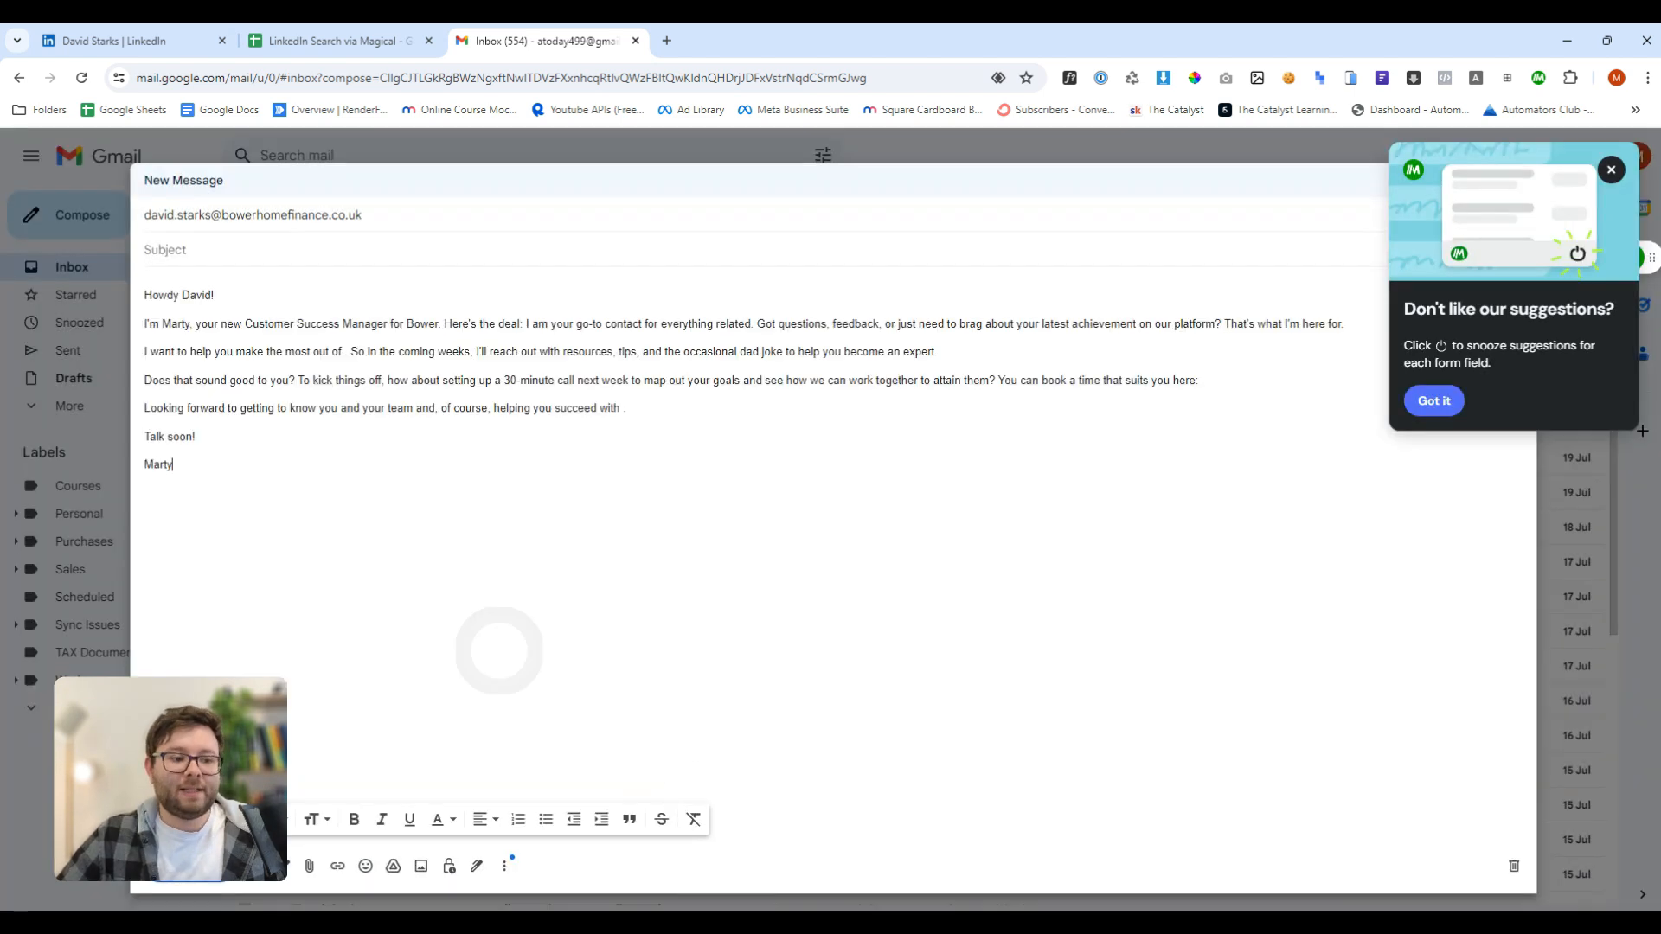
{"action": "left_click", "coordinate": [345, 353]}
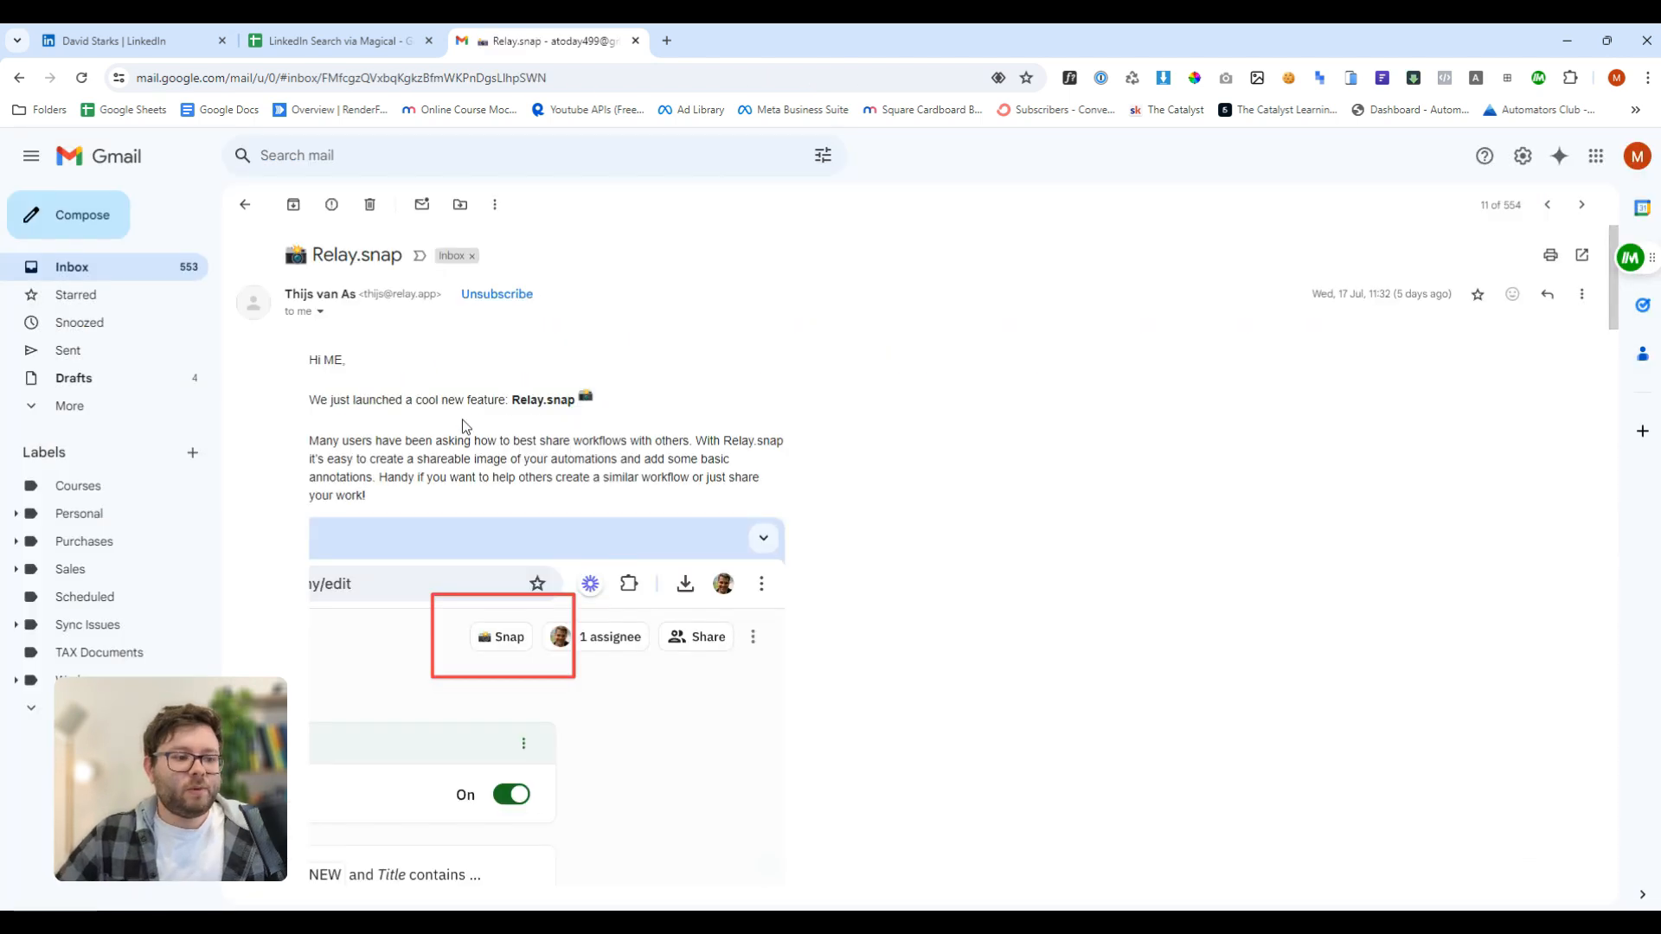
- Look through the Relay.snap e-mail and start a reply to its sender with Magical's reply suggestions at hand
{"action": "scroll", "coordinate": [464, 435], "scroll_direction": "down", "scroll_amount": 10}
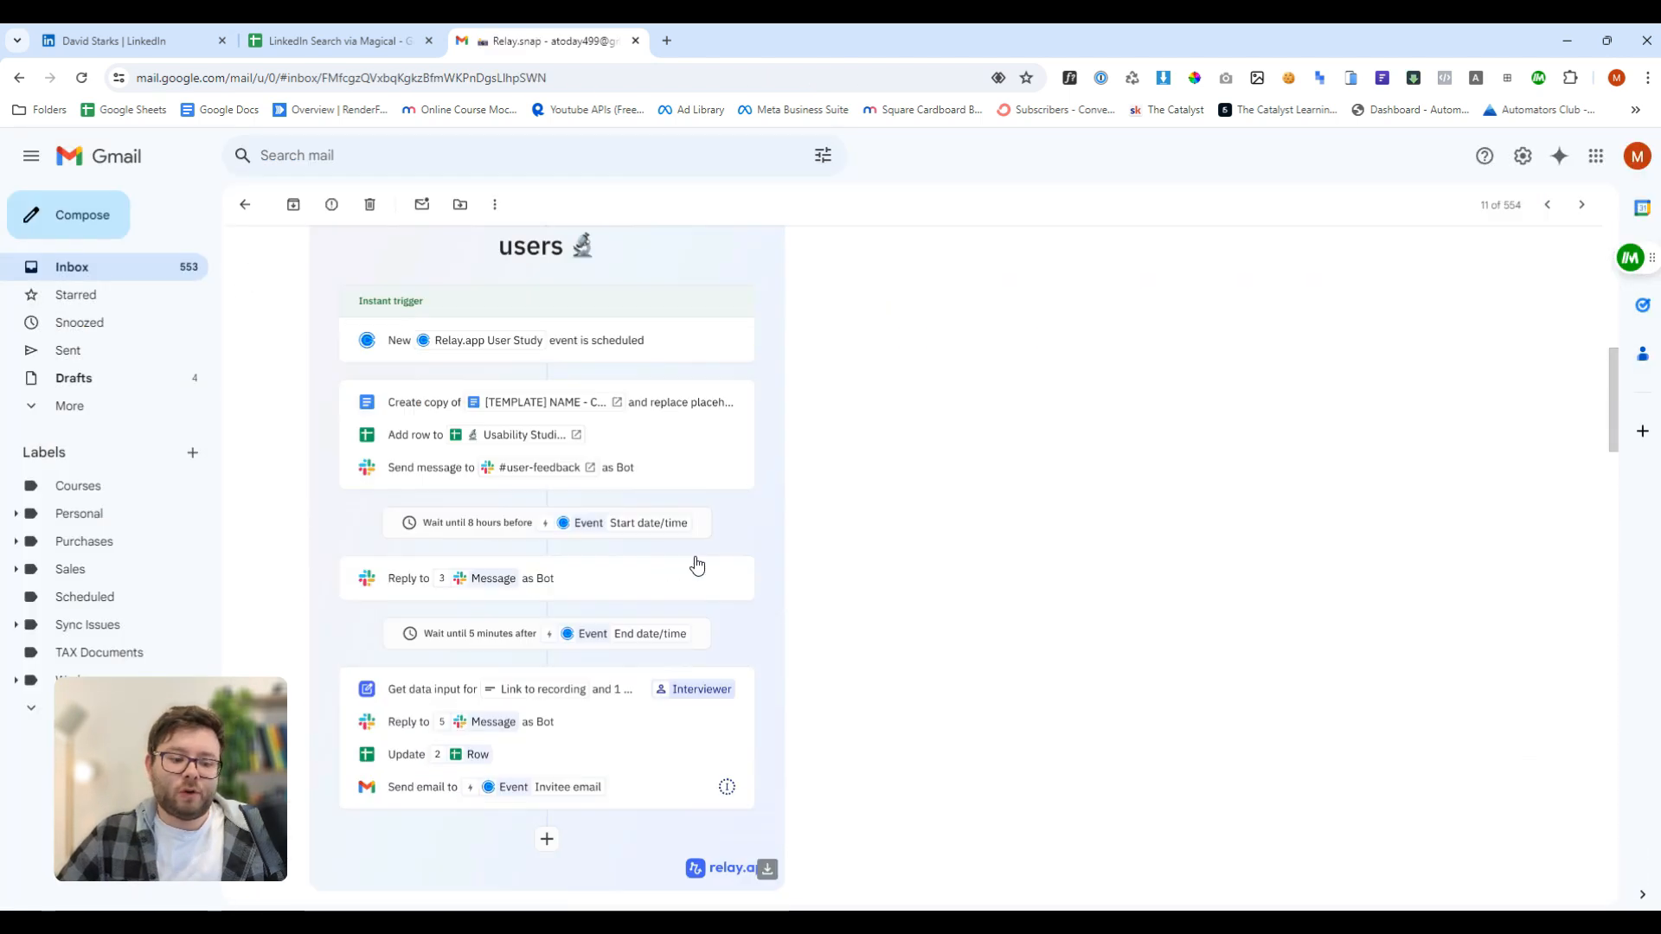
{"action": "scroll", "coordinate": [584, 544], "scroll_direction": "up", "scroll_amount": 10}
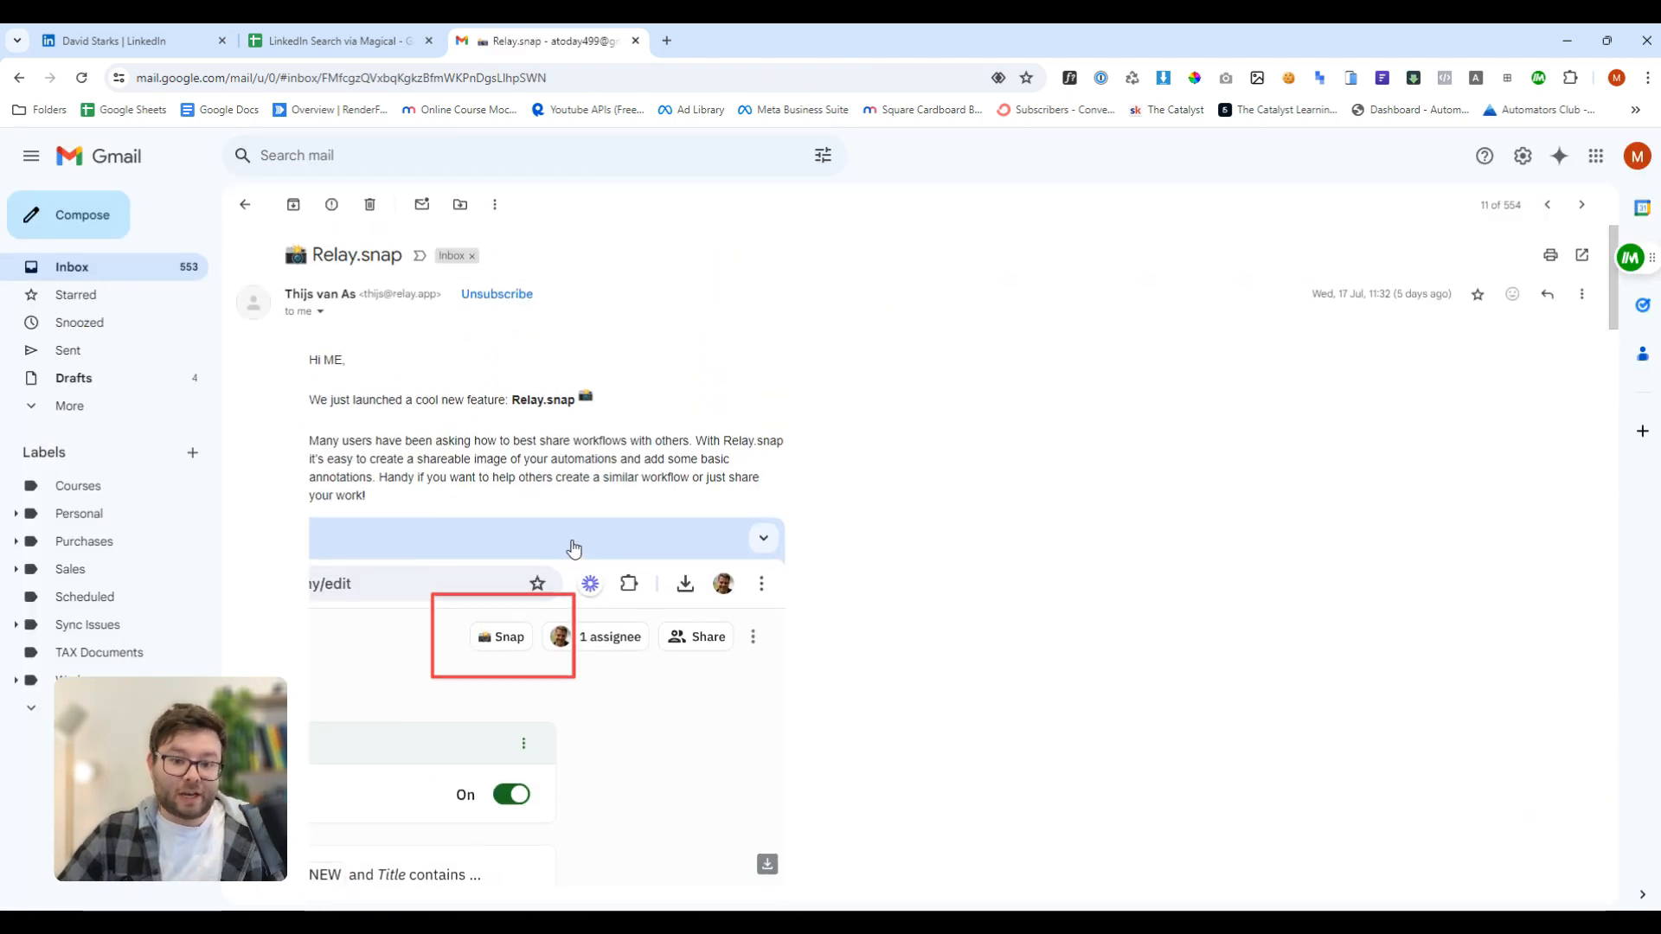
{"action": "left_click", "coordinate": [1557, 305]}
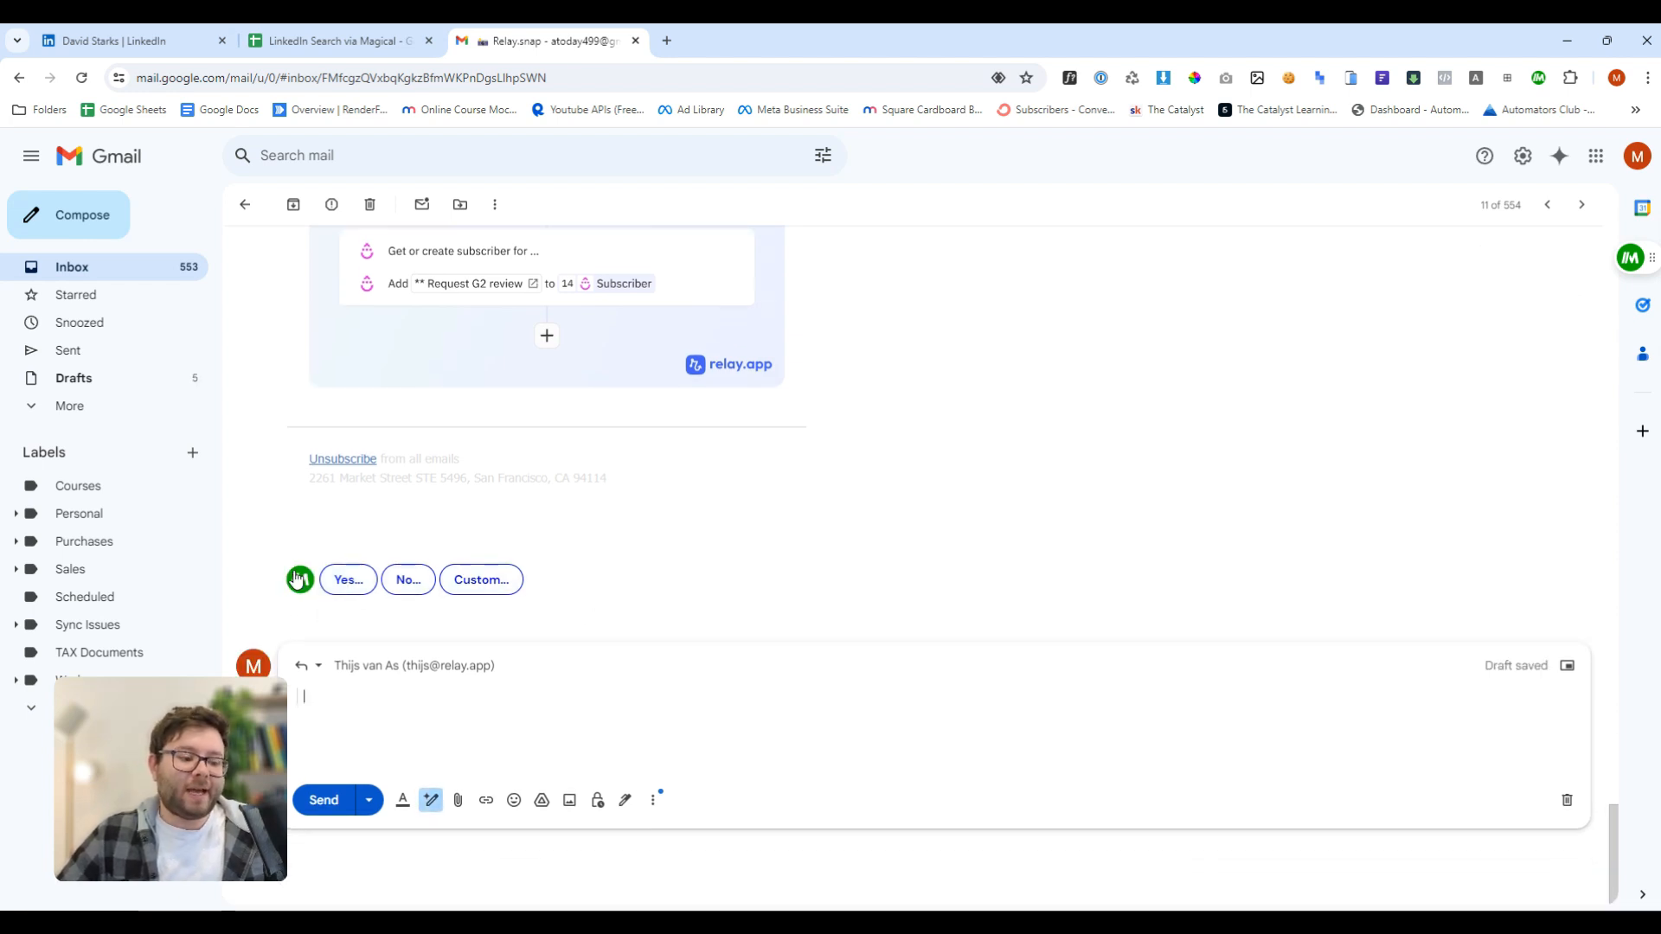
{"action": "scroll", "coordinate": [564, 629], "scroll_direction": "up", "scroll_amount": 1}
{"action": "scroll", "coordinate": [564, 629], "scroll_direction": "up", "scroll_amount": 20}
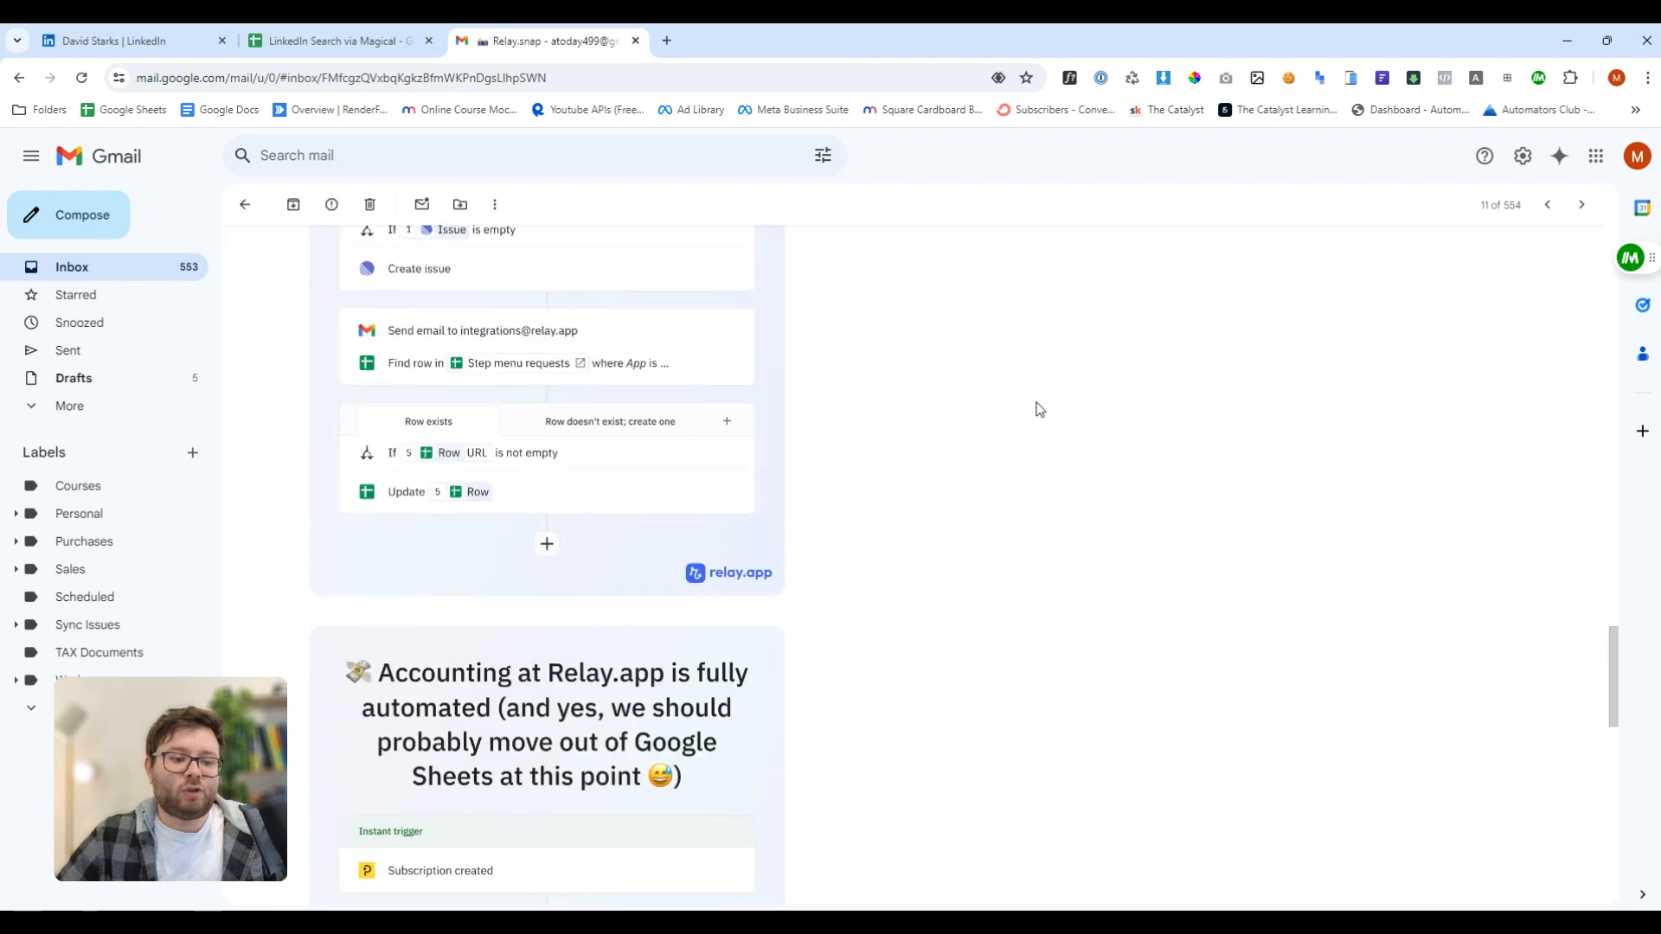
{"action": "scroll", "coordinate": [900, 467], "scroll_direction": "down", "scroll_amount": 15}
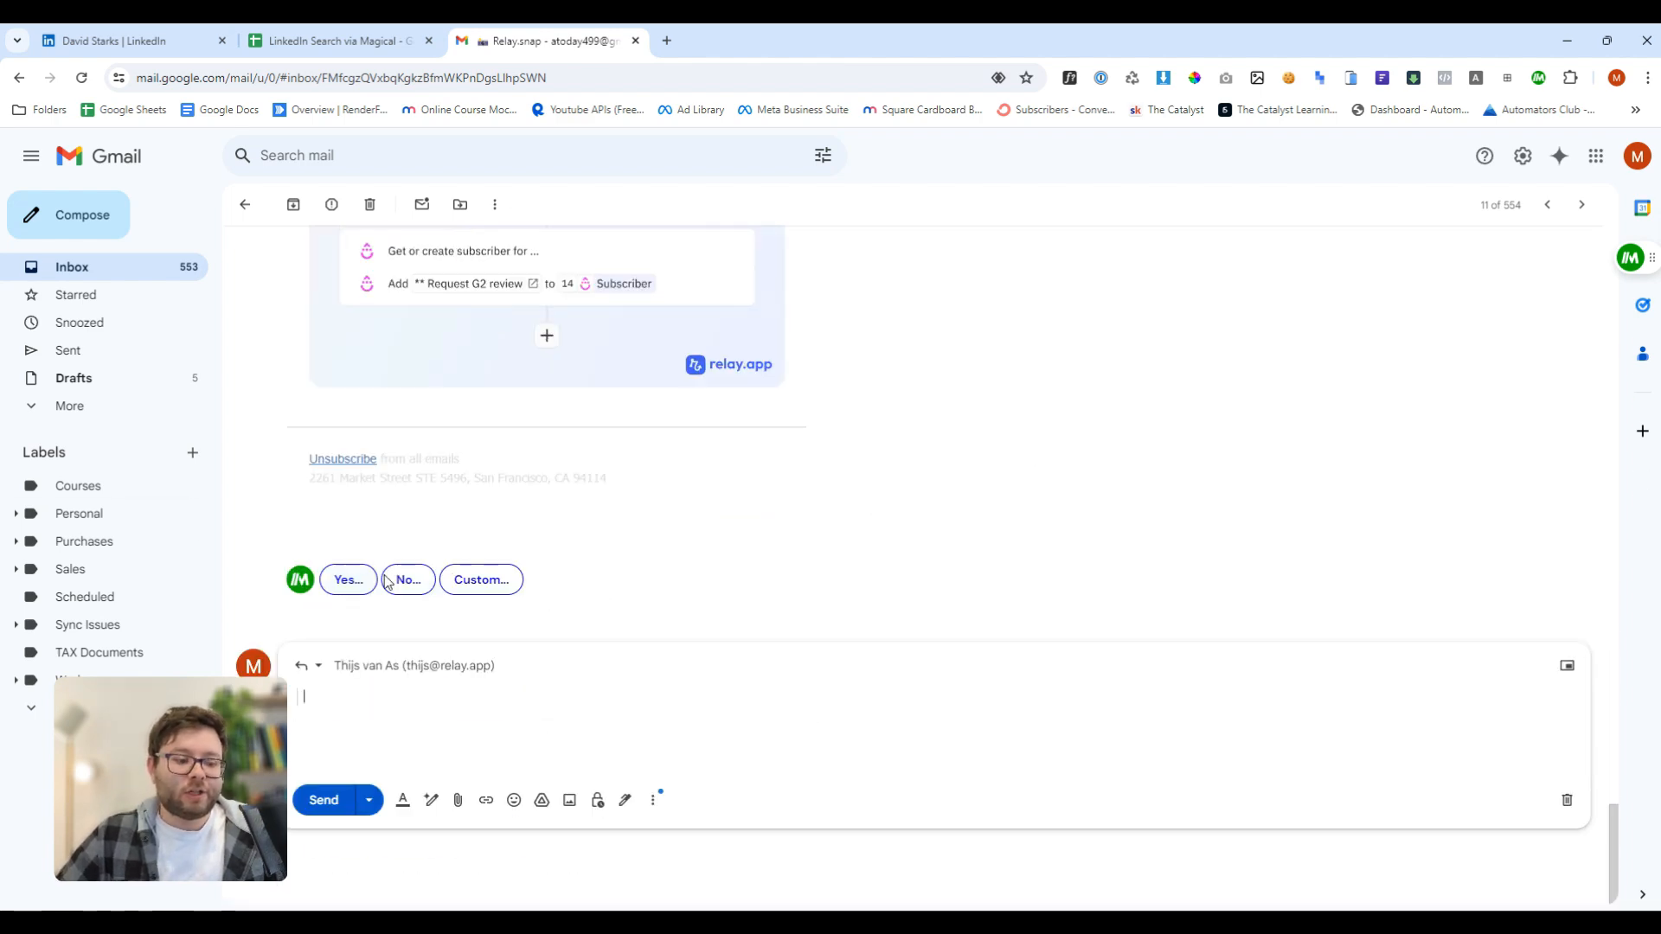
- Generate a Yes reply to the Relay.snap e-mail with Magical and clear the generated text from the draft
{"action": "left_click", "coordinate": [349, 580]}
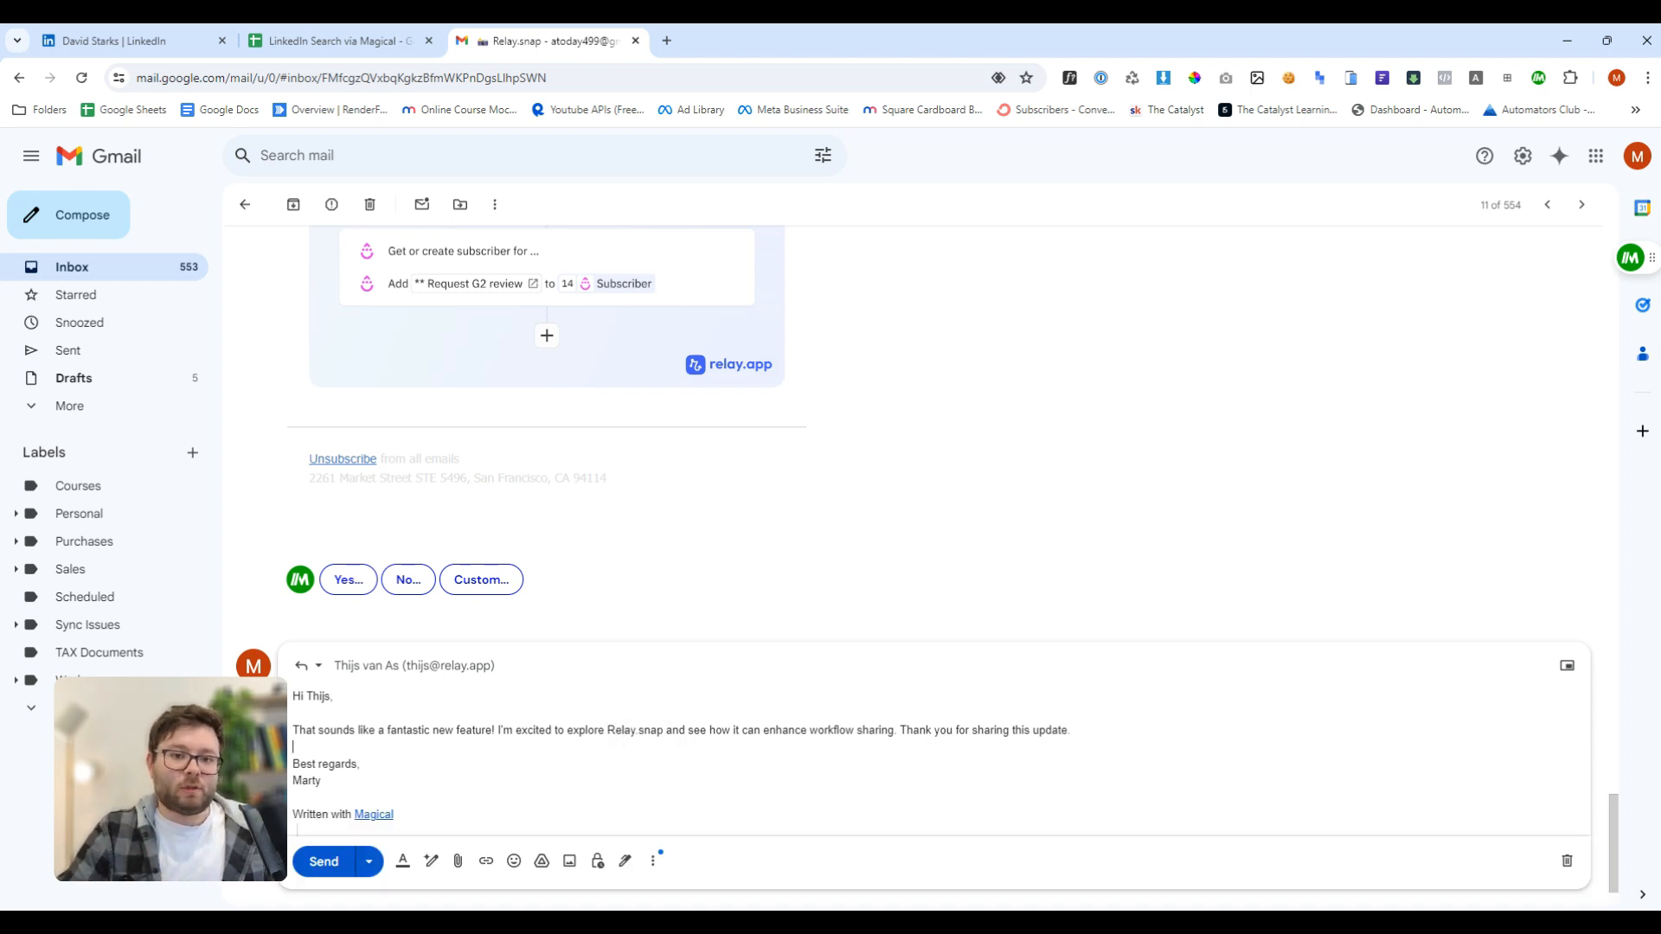
{"action": "key", "text": "ctrl+a"}
{"action": "key", "text": "BackSpace"}
- Generate a custom Magical reply from the prompt "Ask them when they are free for a live demo" and close Gmail
{"action": "left_click", "coordinate": [474, 579]}
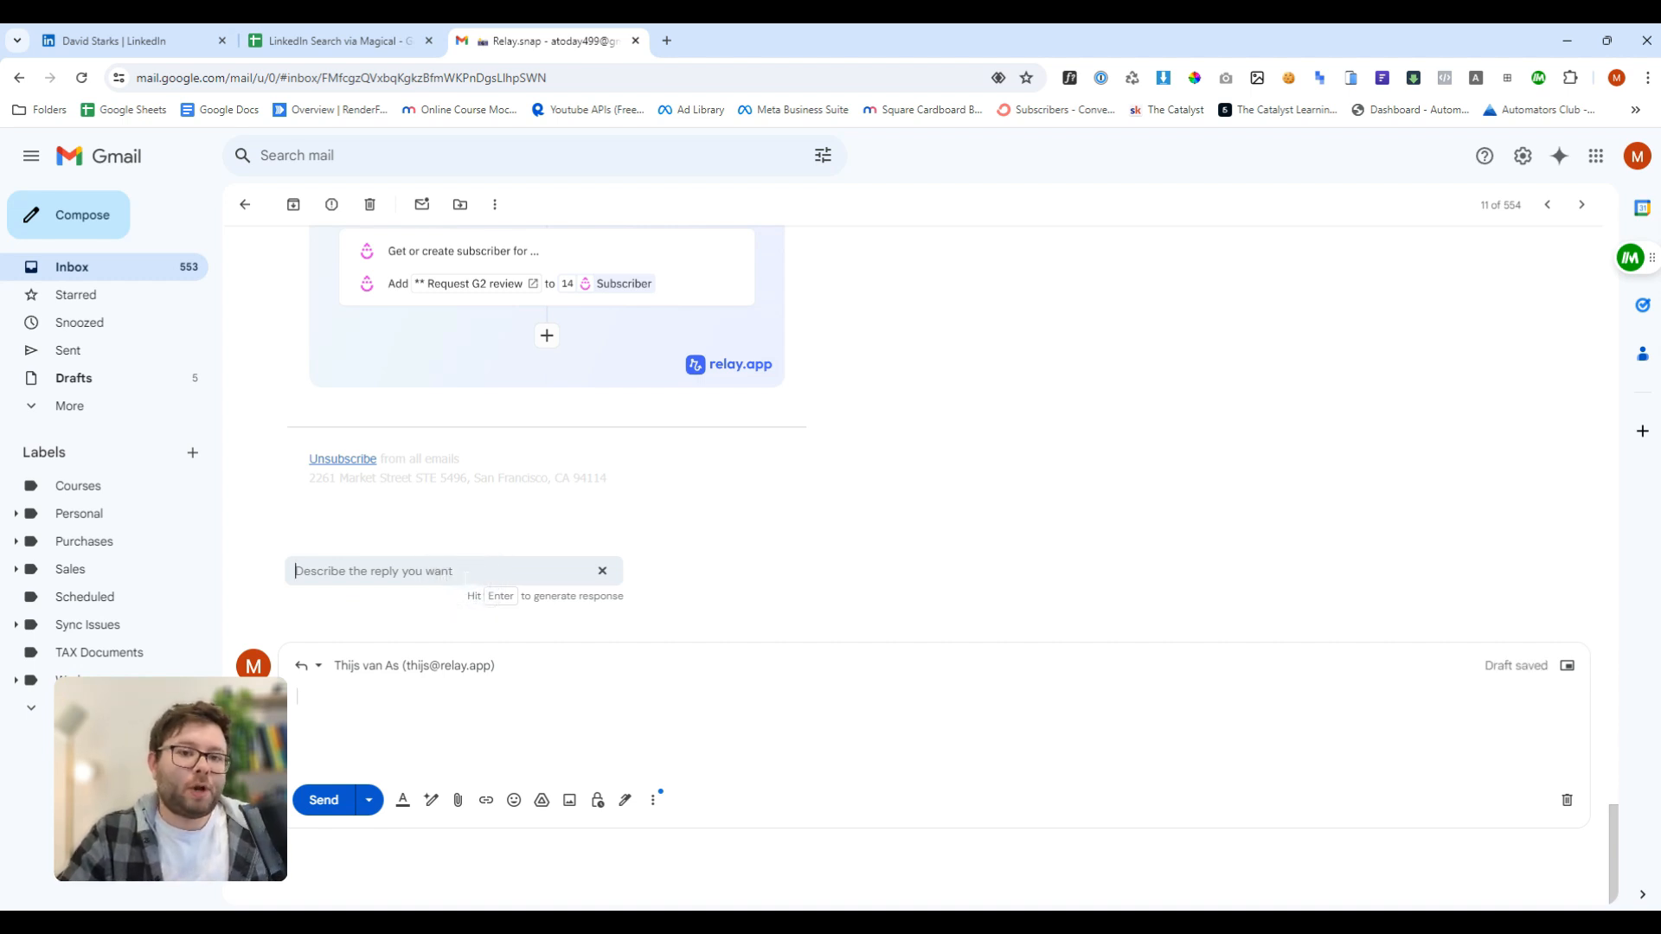
{"action": "type", "text": "Ask them when they are free for a"}
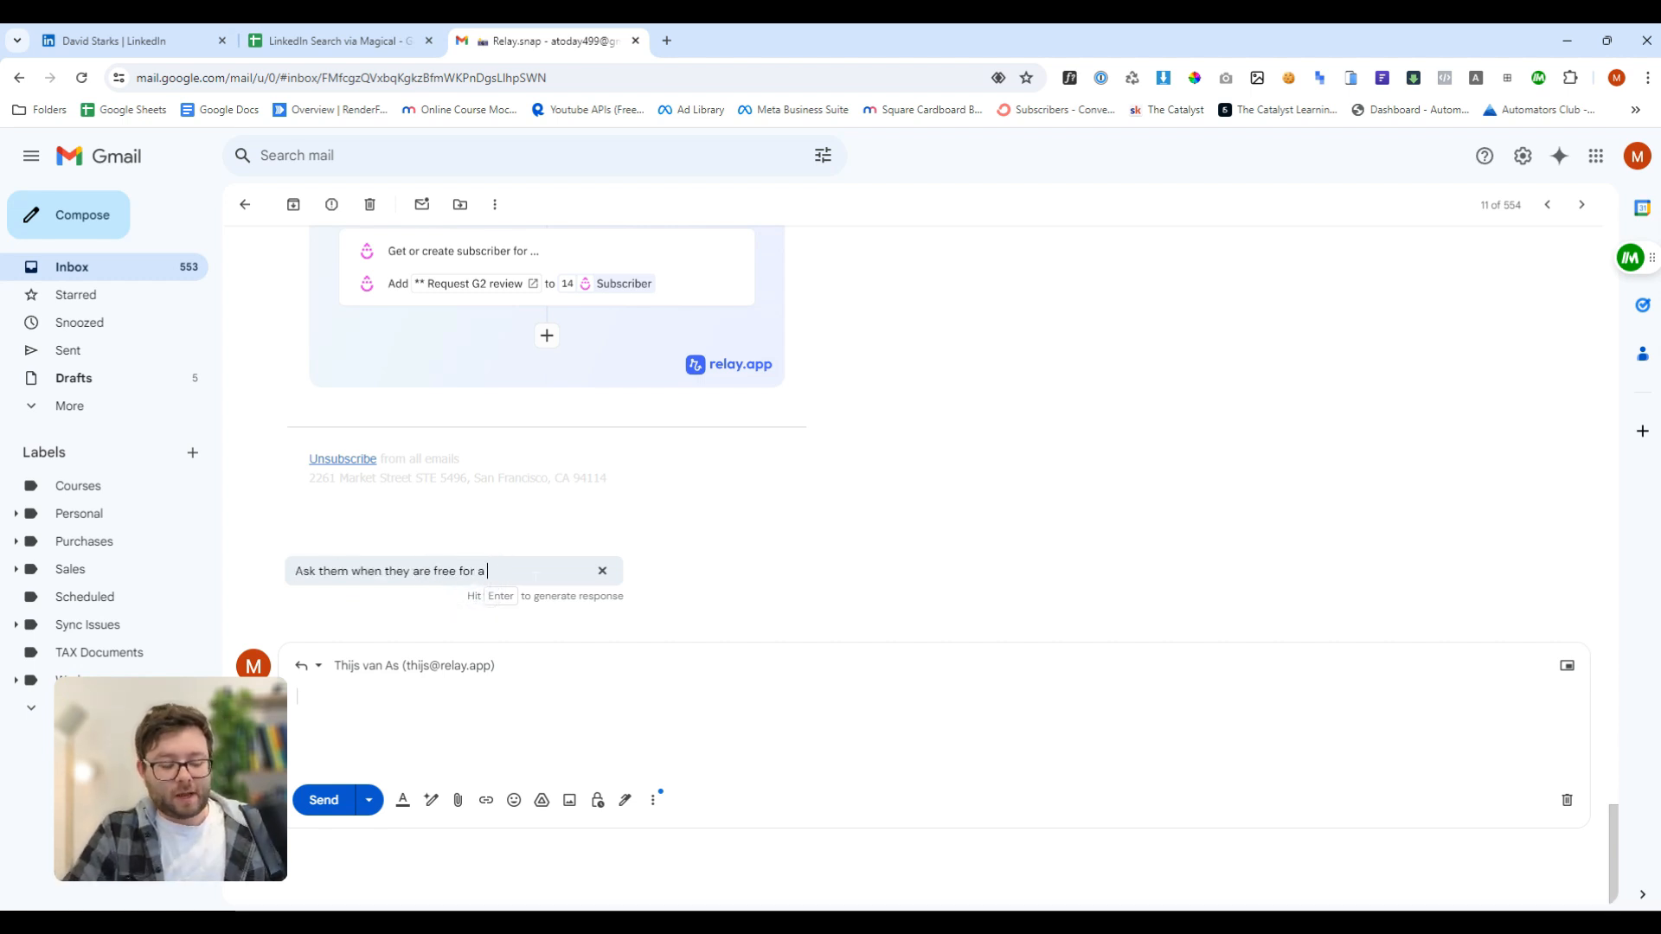
{"action": "type", "text": " live demo"}
{"action": "key", "text": "Return"}
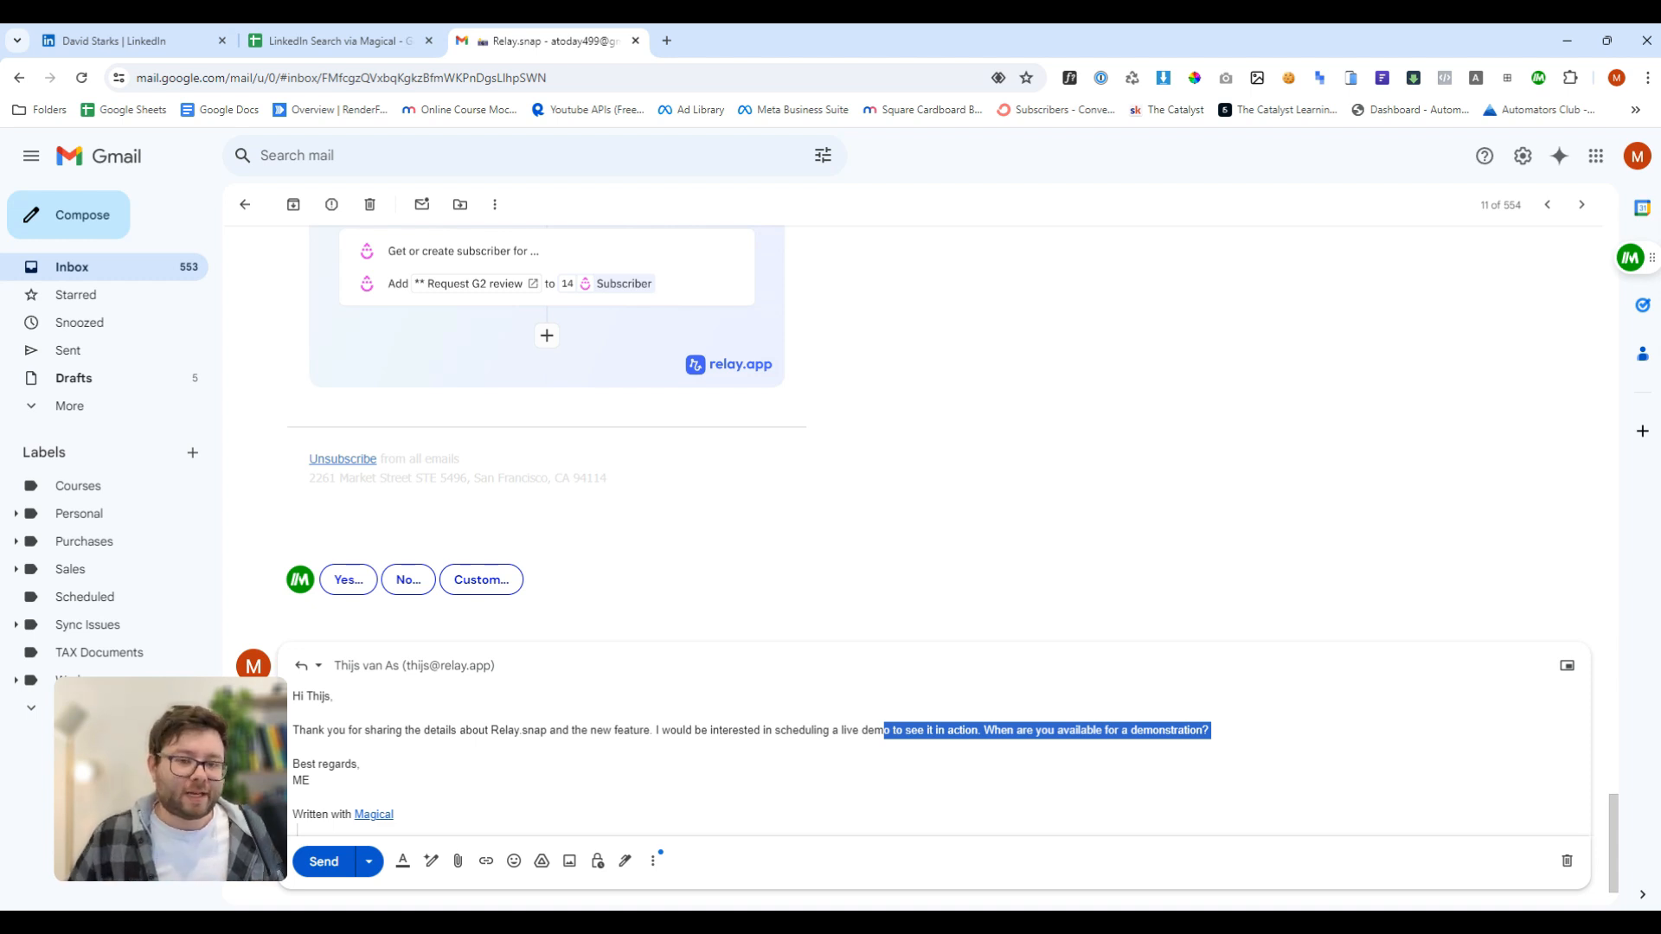
{"action": "key", "text": "ctrl+w"}
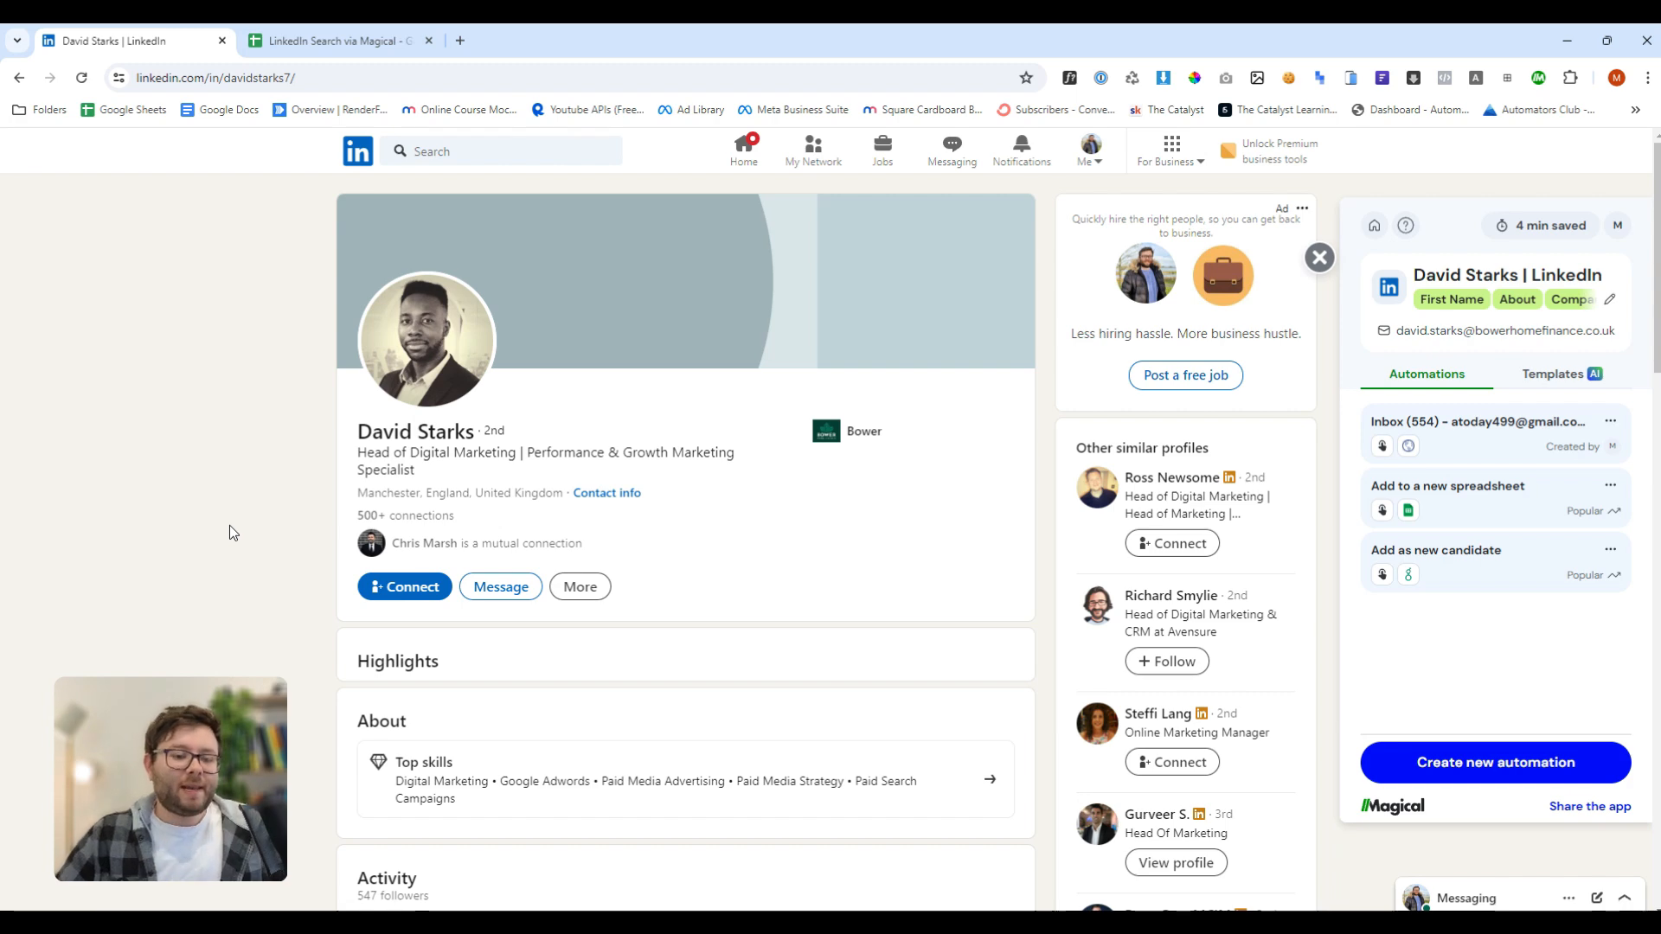
- Open the profiles and pages suggested beside the LinkedIn profile in separate background tabs
{"action": "middle_click", "coordinate": [1178, 484]}
{"action": "middle_click", "coordinate": [1174, 597]}
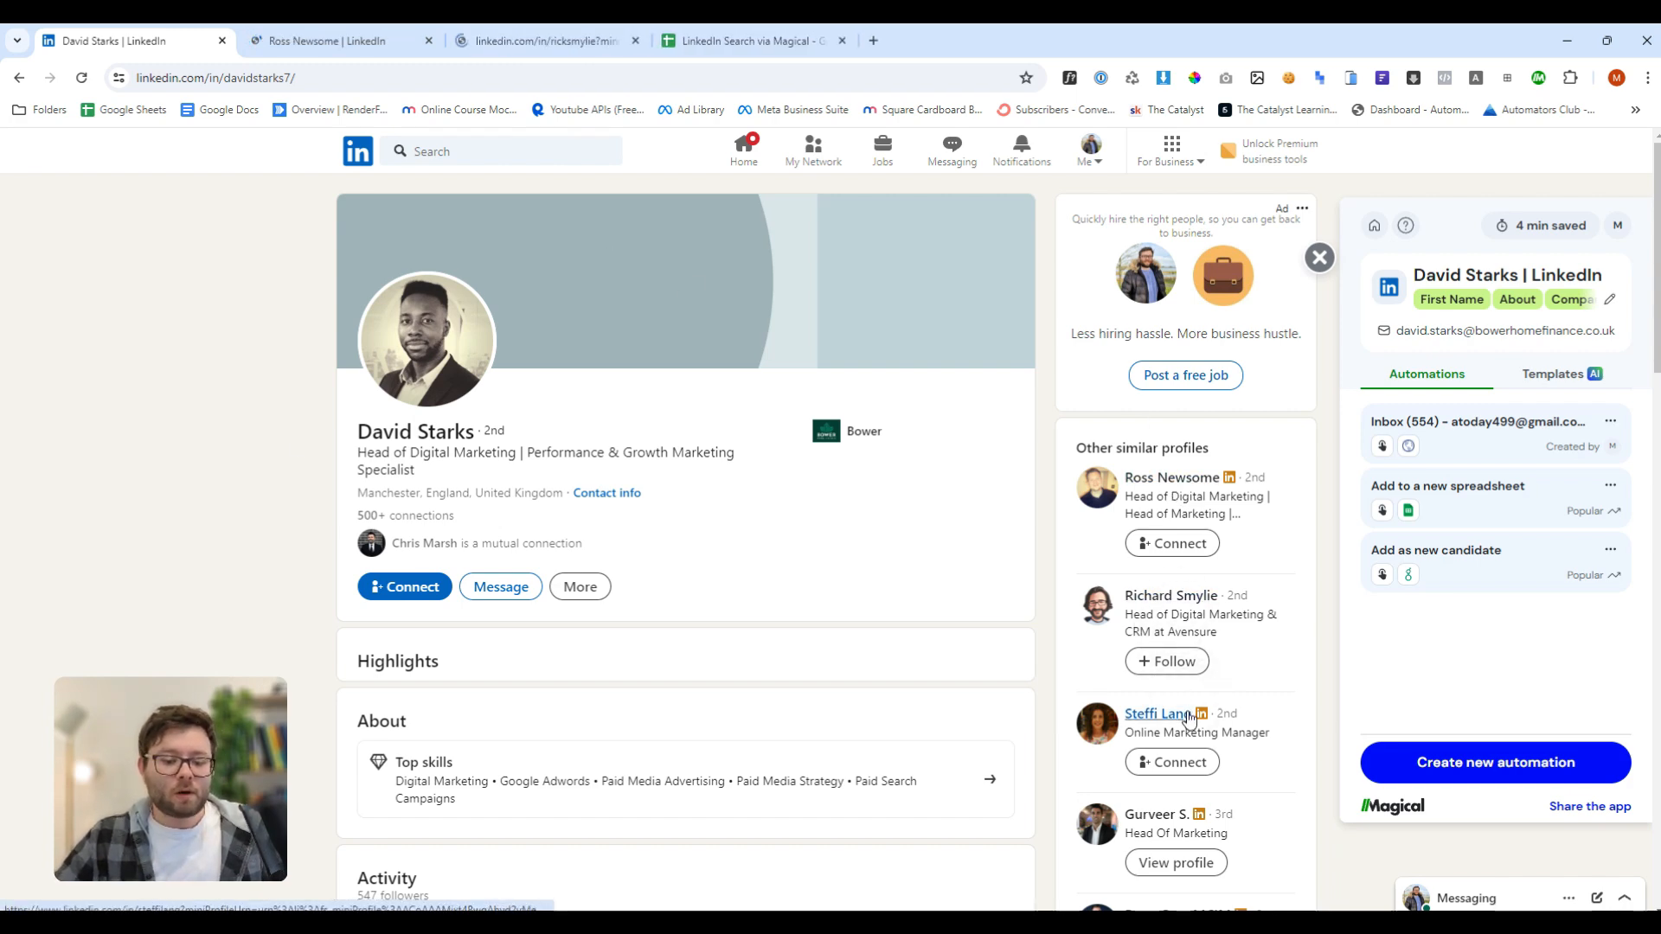
{"action": "middle_click", "coordinate": [1183, 716]}
{"action": "scroll", "coordinate": [1272, 730], "scroll_direction": "down", "scroll_amount": 2}
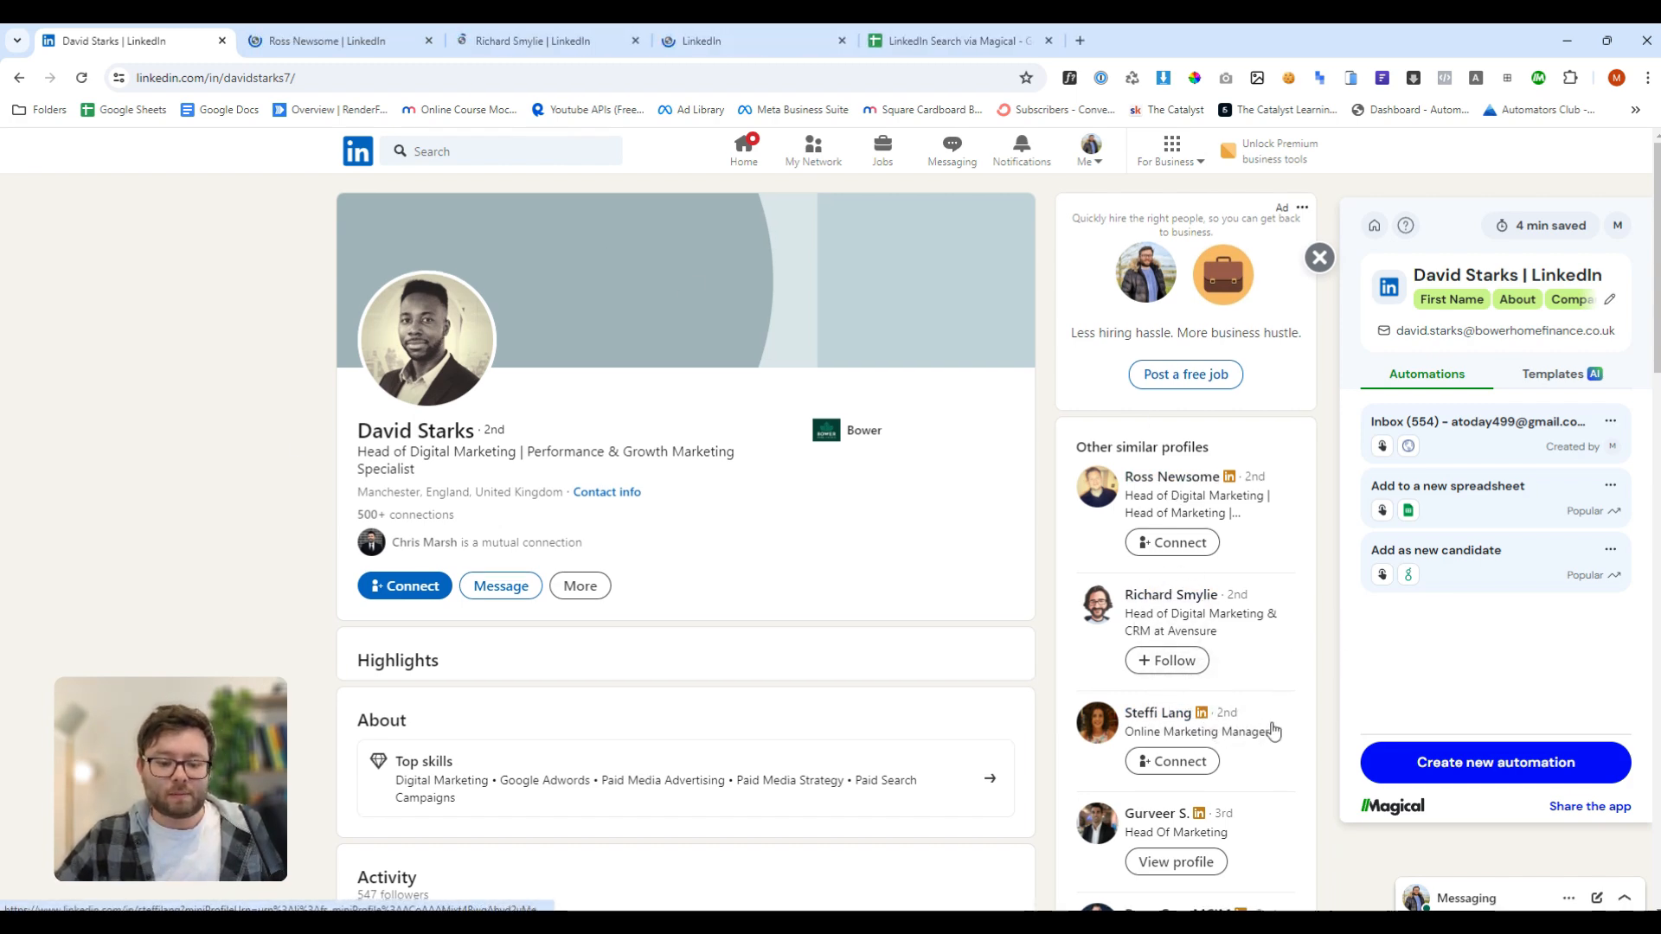
{"action": "middle_click", "coordinate": [1174, 656]}
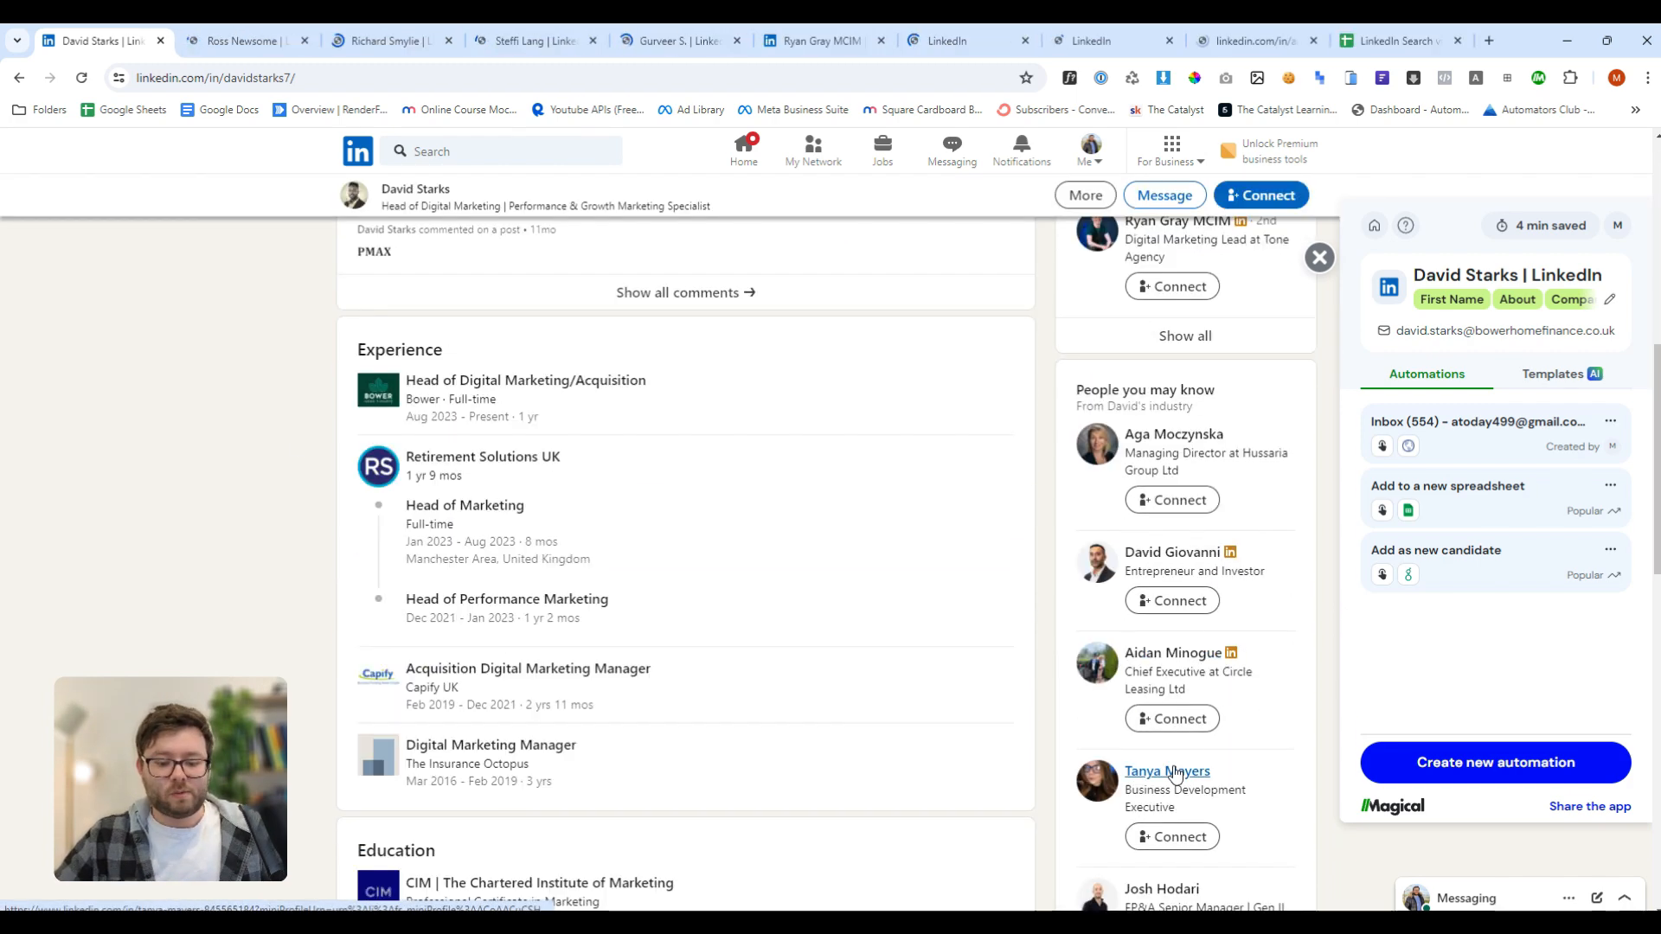
{"action": "middle_click", "coordinate": [1175, 776]}
{"action": "scroll", "coordinate": [1263, 712], "scroll_direction": "down", "scroll_amount": 1}
{"action": "scroll", "coordinate": [1263, 711], "scroll_direction": "down", "scroll_amount": 2}
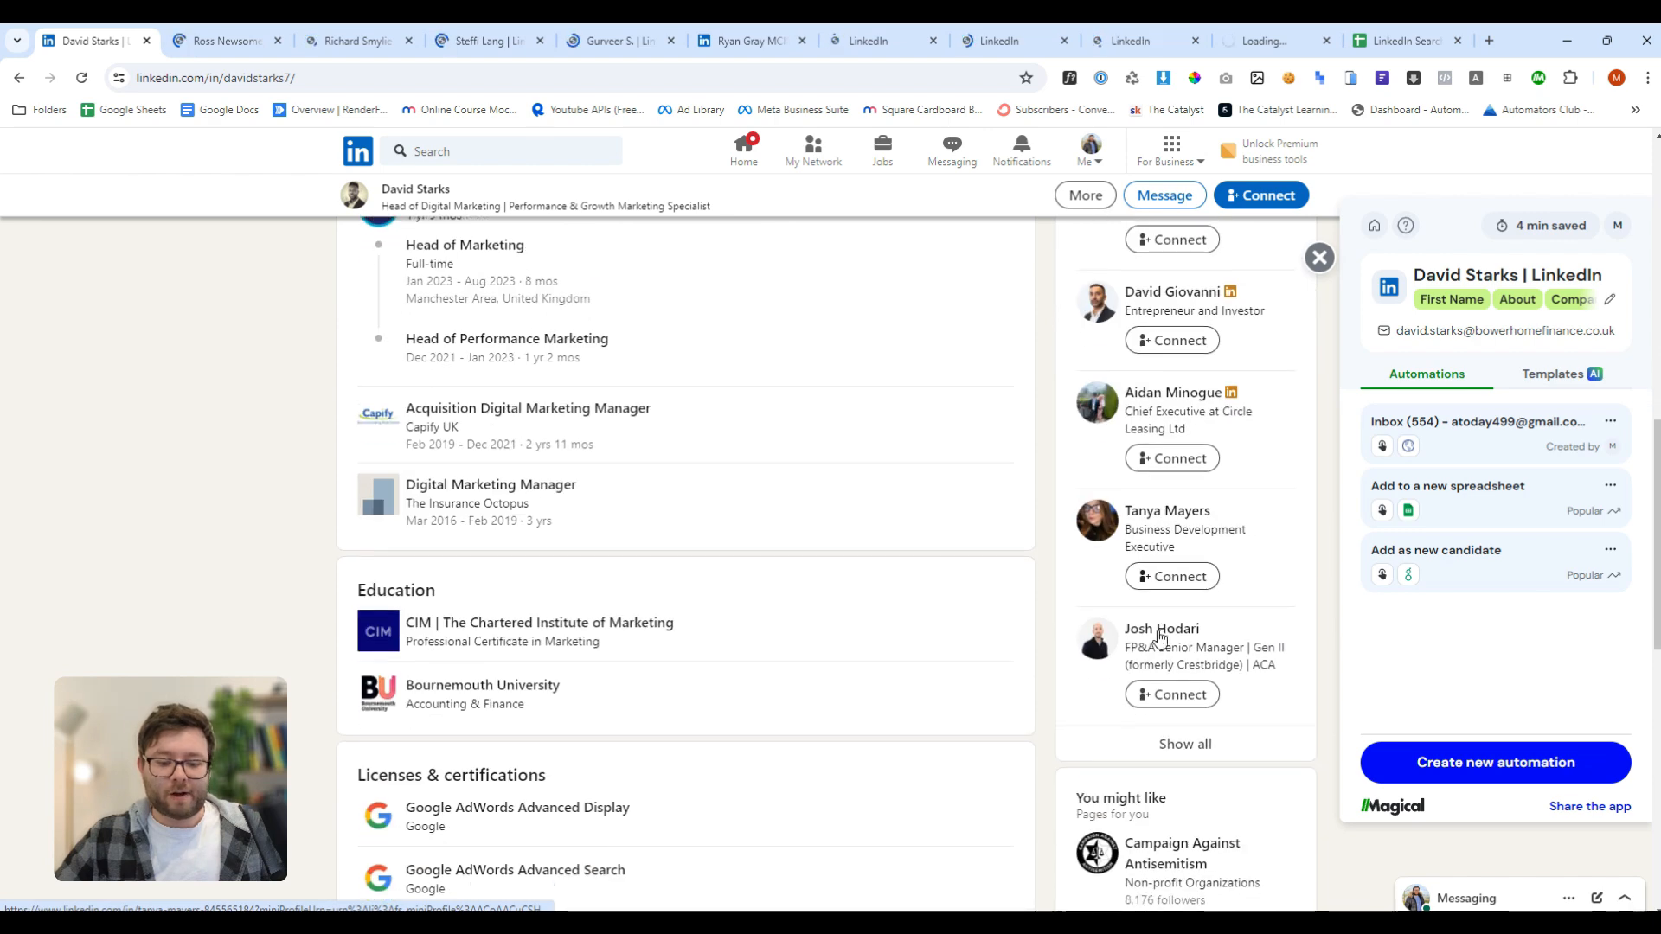
{"action": "middle_click", "coordinate": [1159, 630]}
{"action": "scroll", "coordinate": [1237, 605], "scroll_direction": "down", "scroll_amount": 4}
- Visit the newly opened LinkedIn tabs in turn so that each page loads
{"action": "left_click", "coordinate": [1295, 41]}
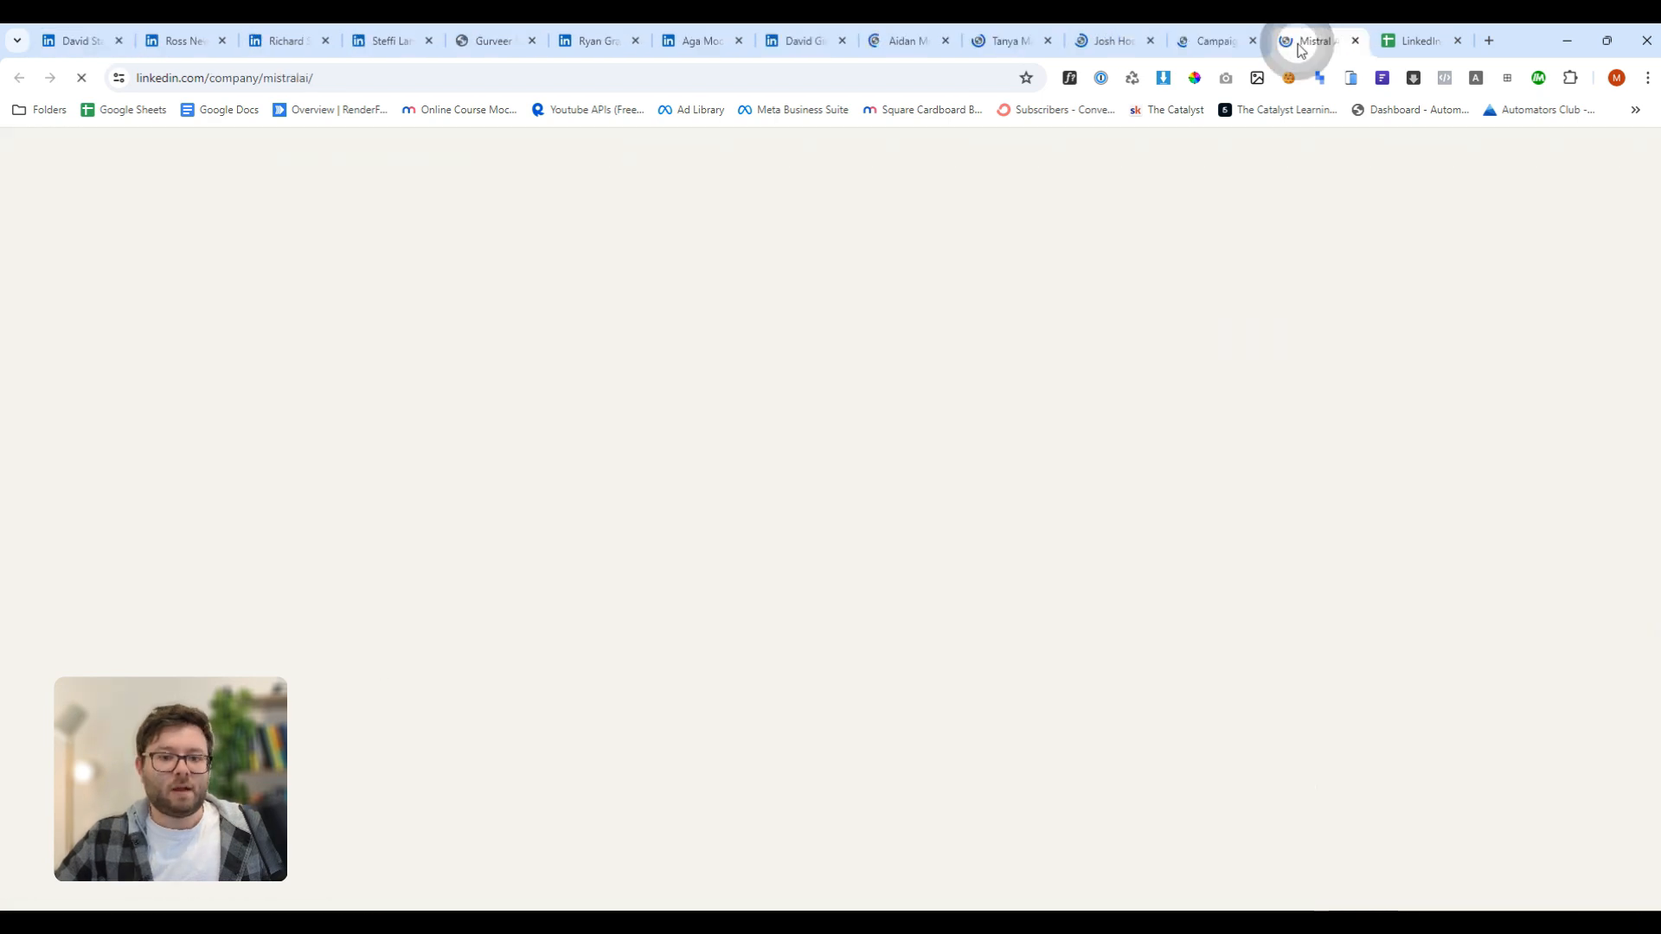
{"action": "left_click", "coordinate": [1001, 40]}
{"action": "left_click", "coordinate": [916, 40]}
{"action": "left_click", "coordinate": [780, 43]}
{"action": "left_click", "coordinate": [683, 42]}
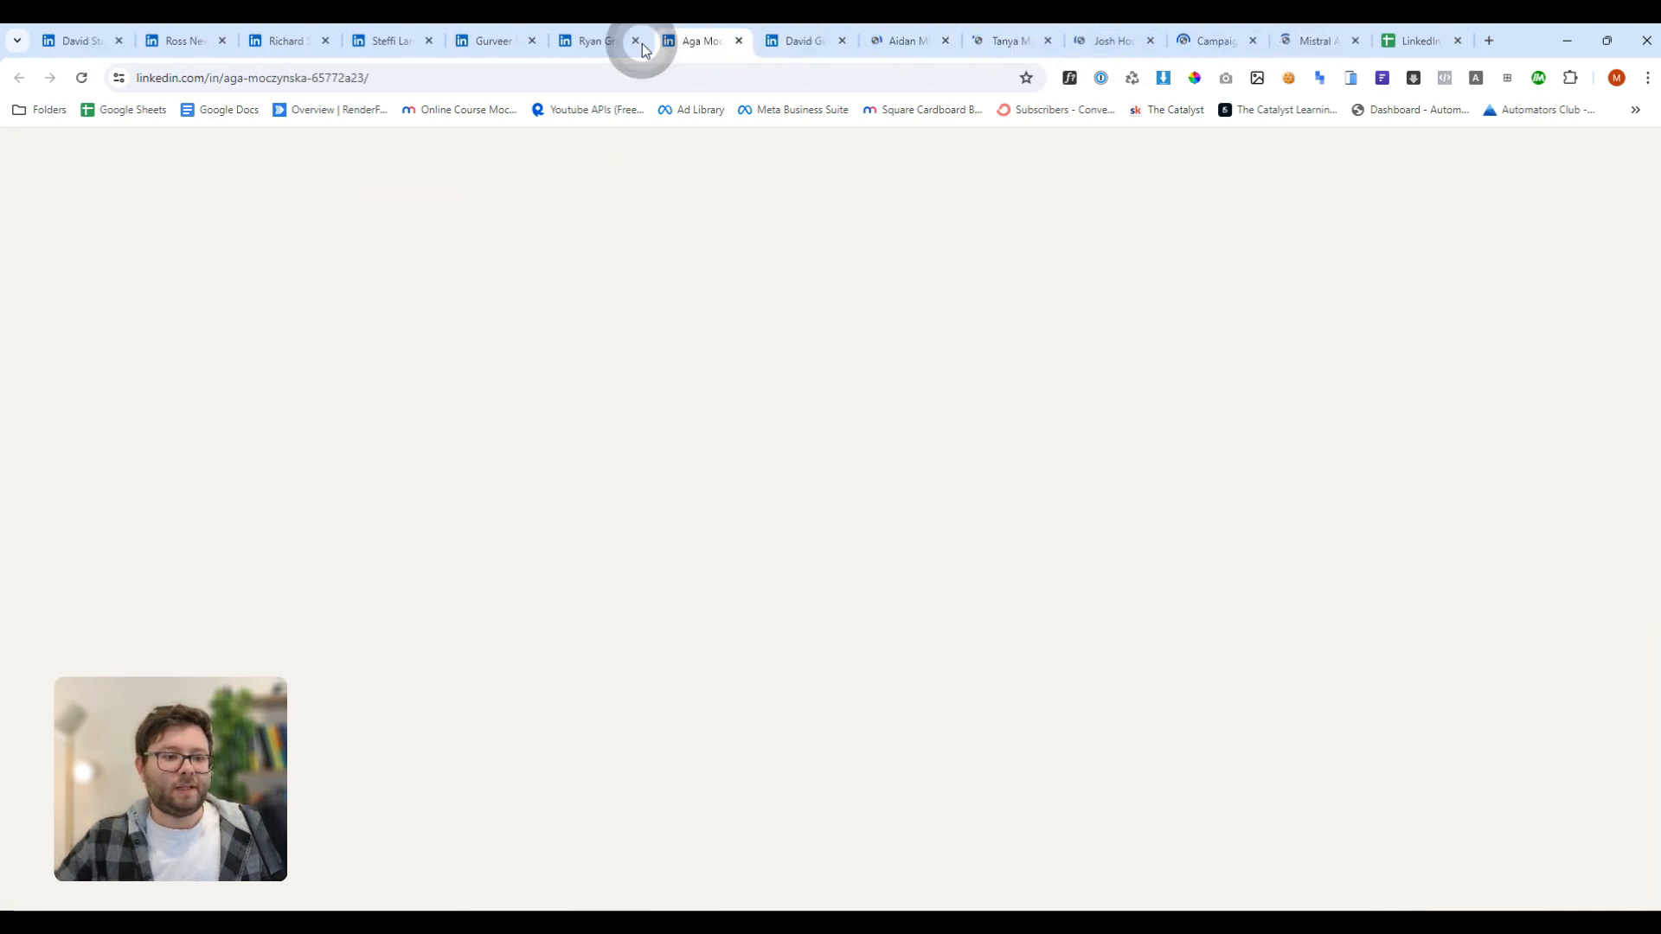
{"action": "left_click", "coordinate": [586, 44]}
{"action": "left_click", "coordinate": [478, 41]}
{"action": "left_click", "coordinate": [389, 48]}
- From the original profile, transfer all similar LinkedIn tabs to a new spreadsheet with Magical and check the Email column
{"action": "scroll", "coordinate": [1186, 537], "scroll_direction": "up", "scroll_amount": 4}
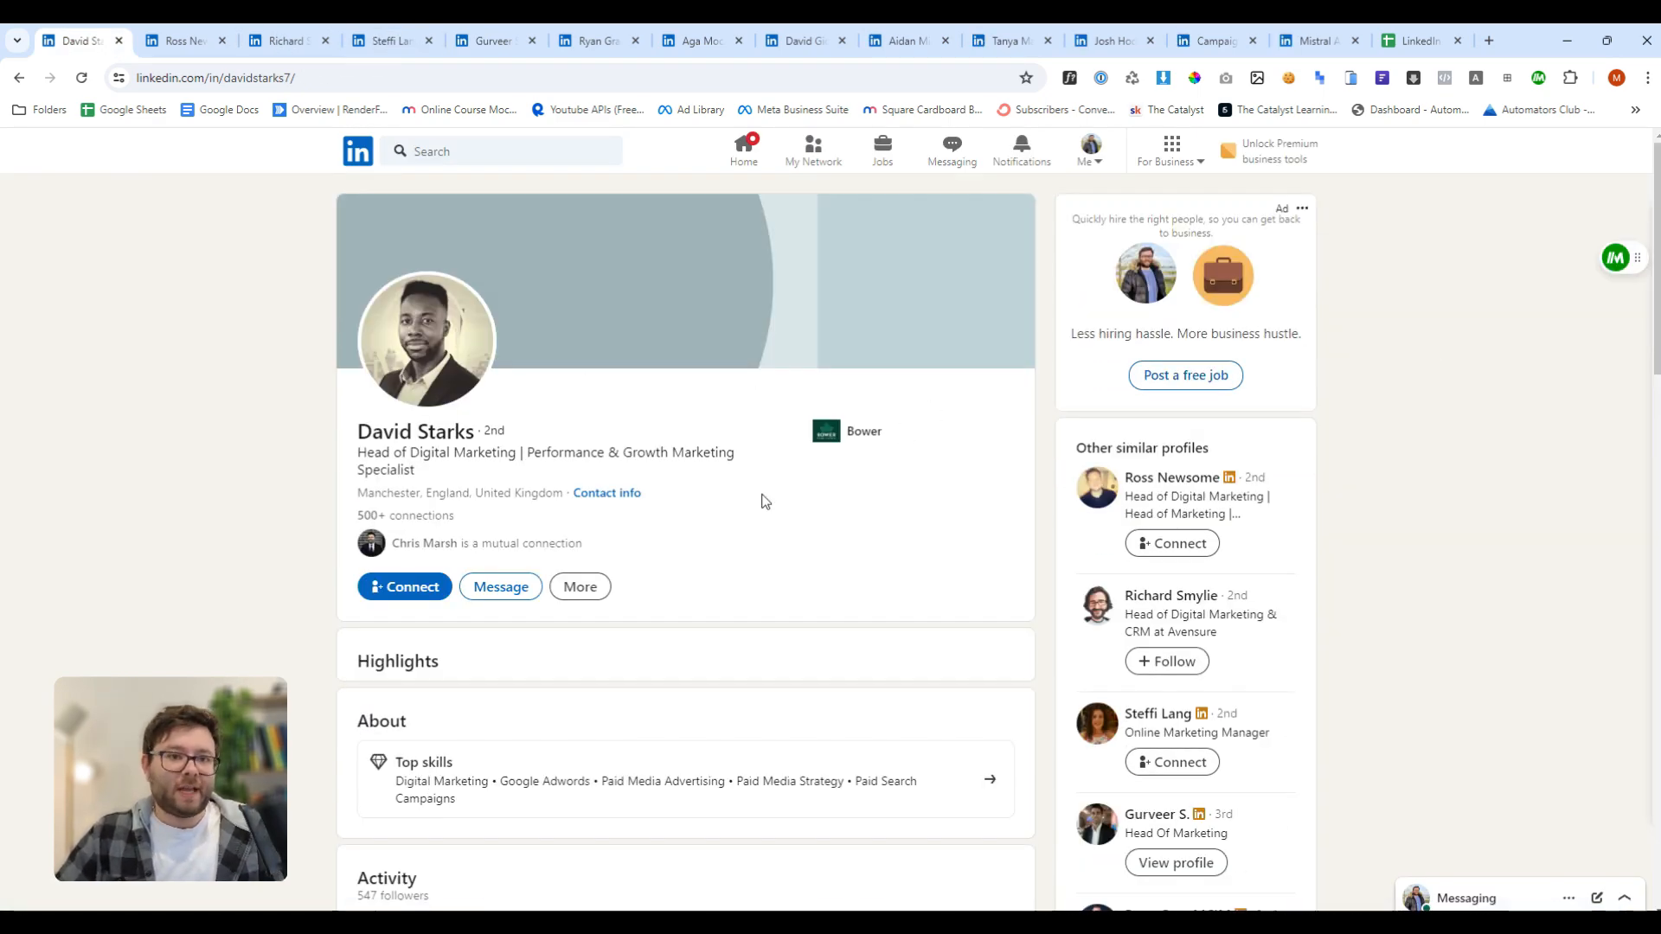
{"action": "left_click", "coordinate": [1617, 259]}
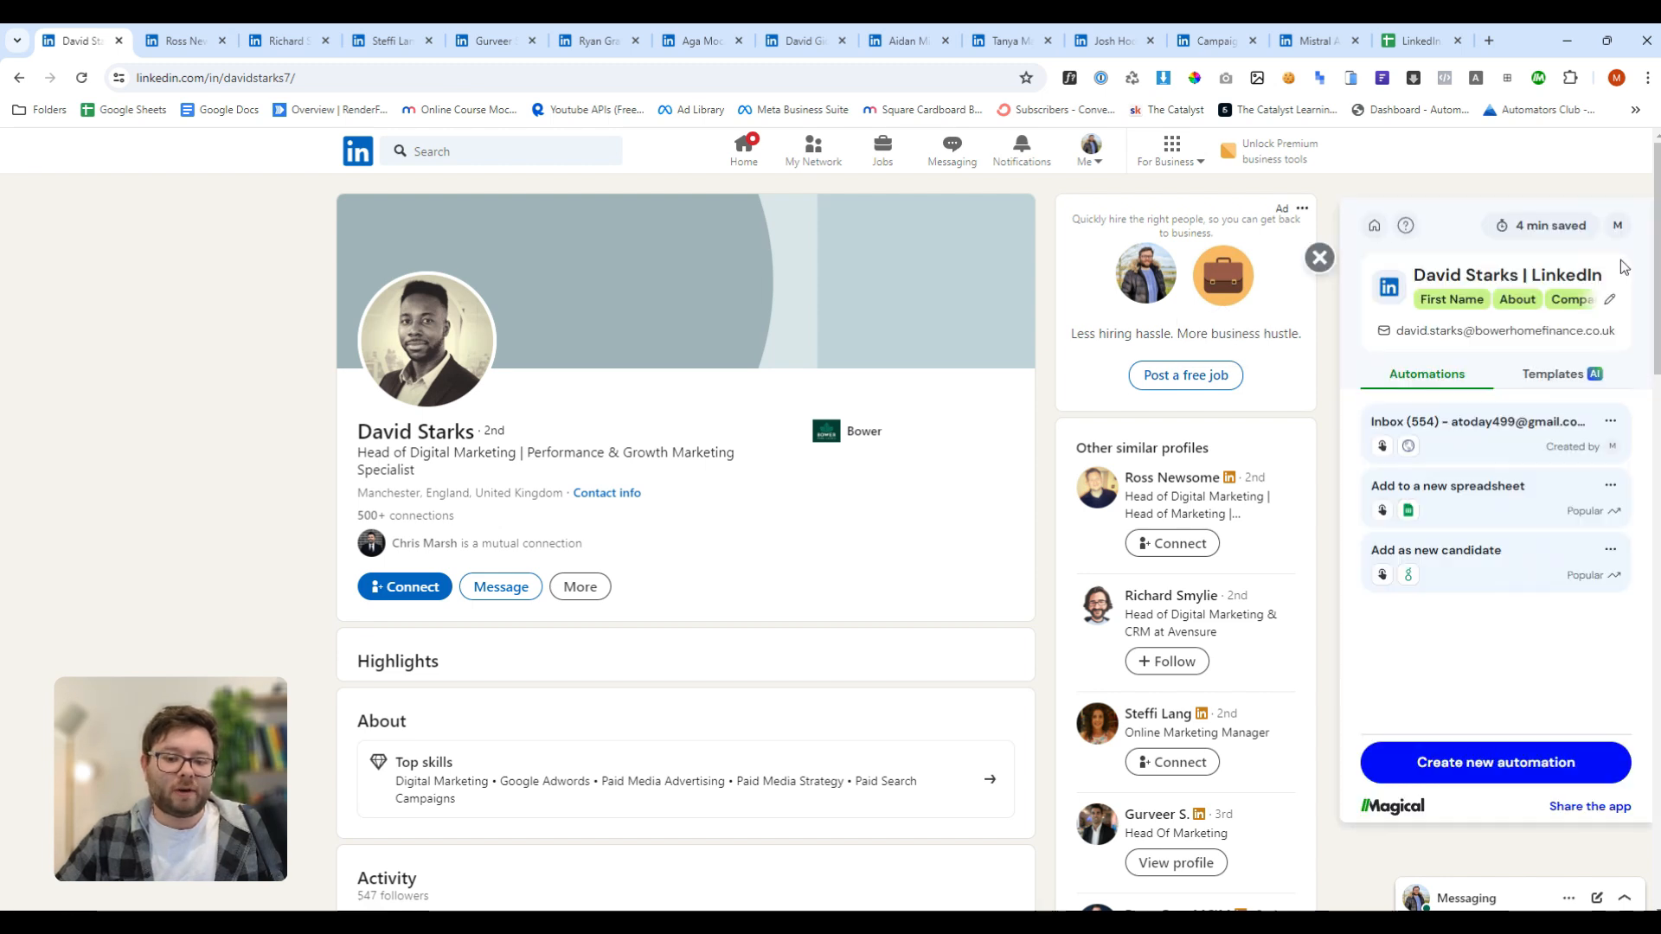
{"action": "left_click", "coordinate": [1499, 512]}
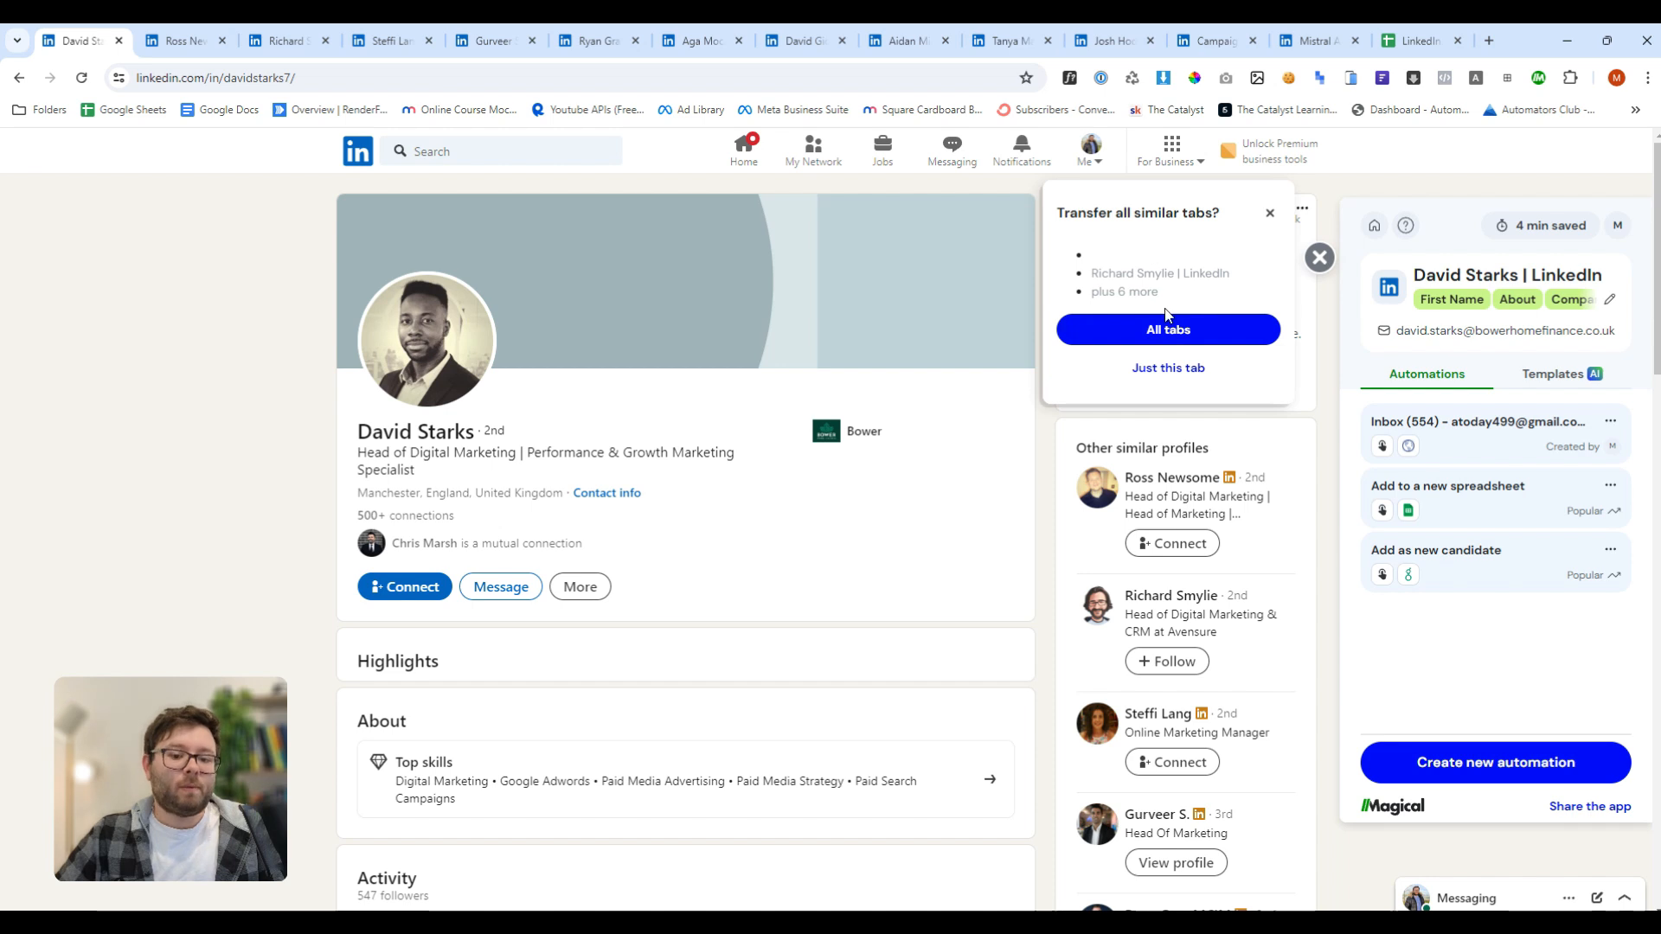
{"action": "left_click", "coordinate": [1170, 342]}
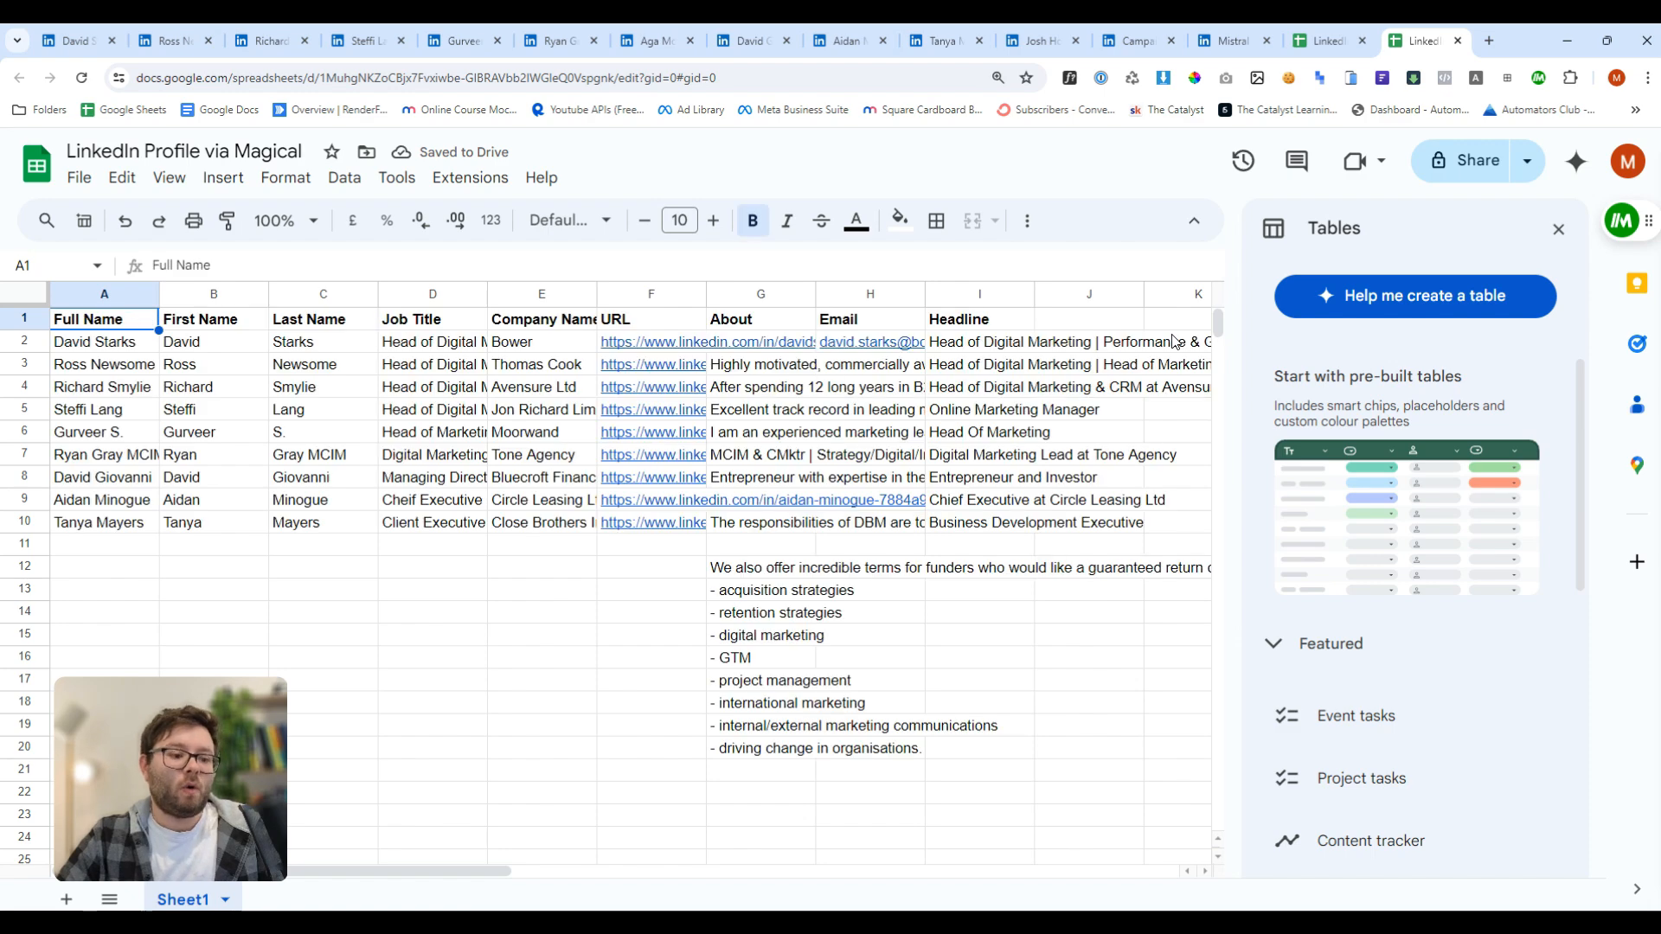
{"action": "mouse_move", "coordinate": [865, 342]}
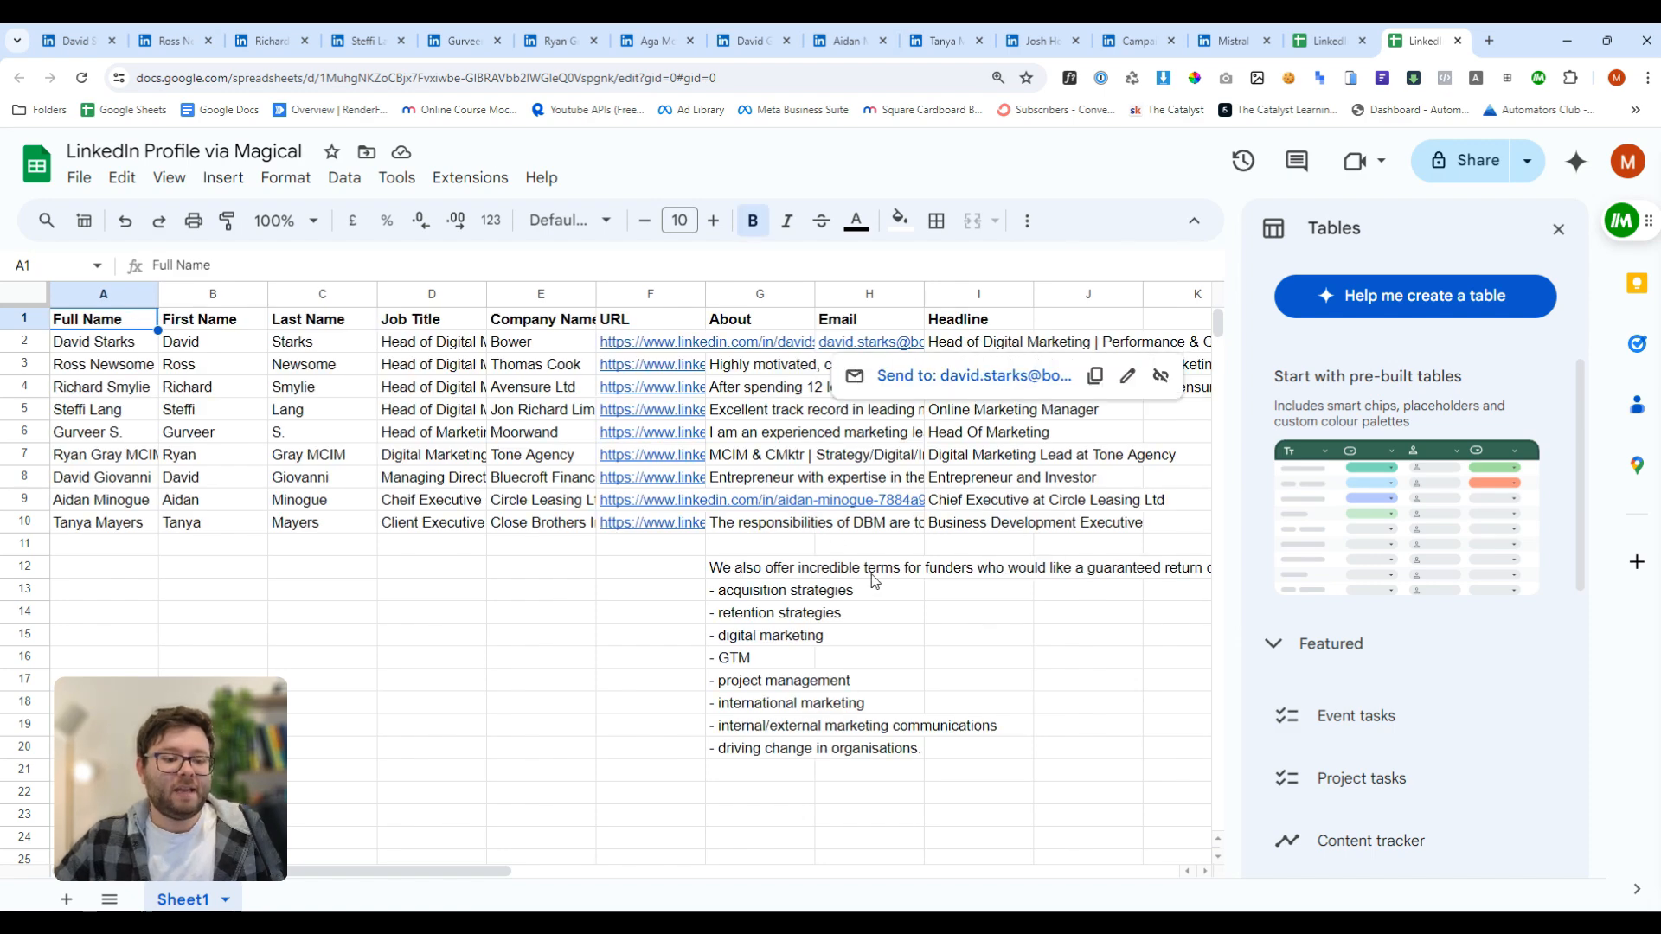
{"action": "mouse_move", "coordinate": [872, 575]}
{"action": "left_mouse_down"}
{"action": "mouse_move", "coordinate": [865, 387]}
{"action": "mouse_move", "coordinate": [871, 584]}
{"action": "left_mouse_up"}
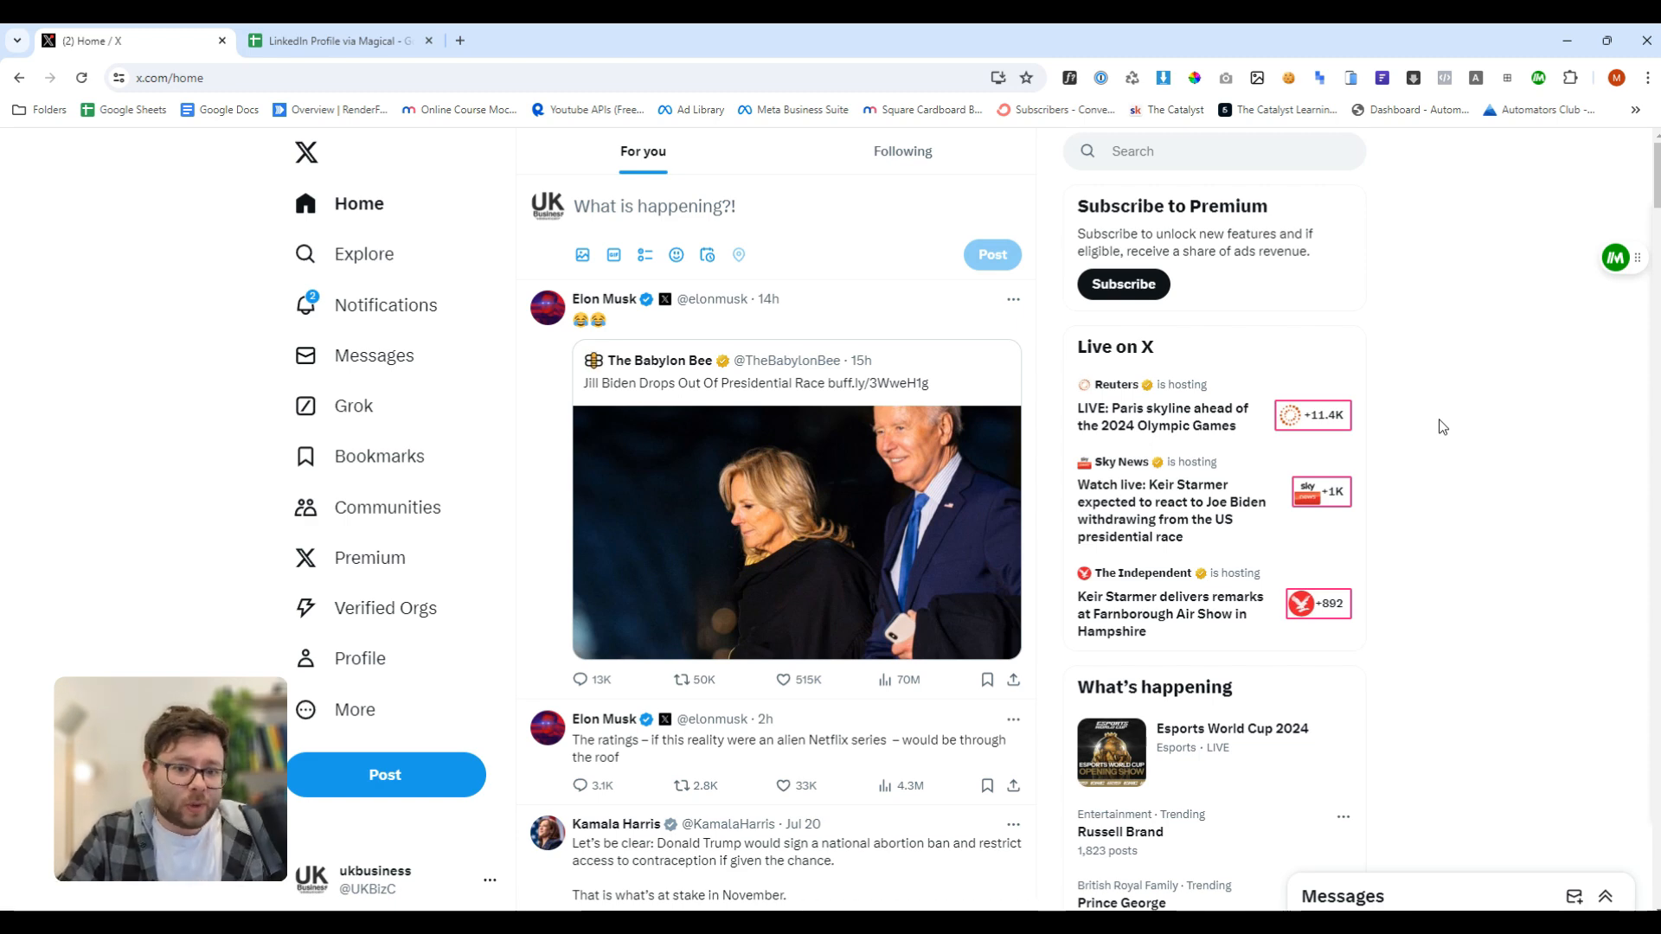
- Search X for the recent term "marketing" and browse the latest posts
{"action": "left_click", "coordinate": [1161, 152]}
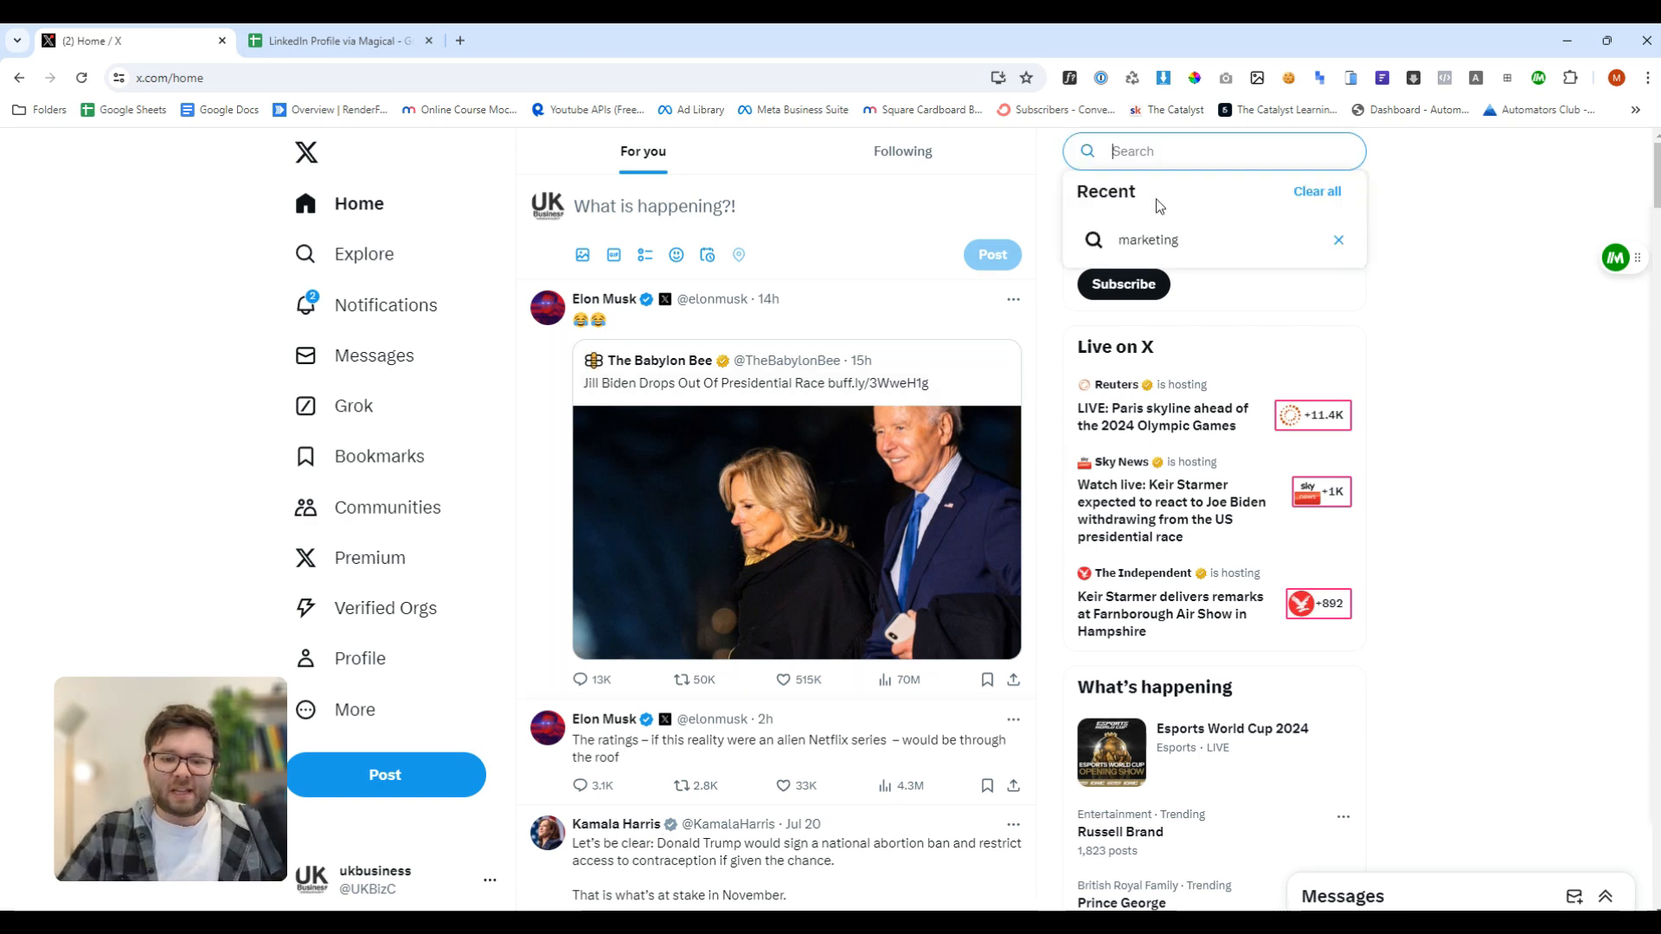
{"action": "left_click", "coordinate": [1161, 240]}
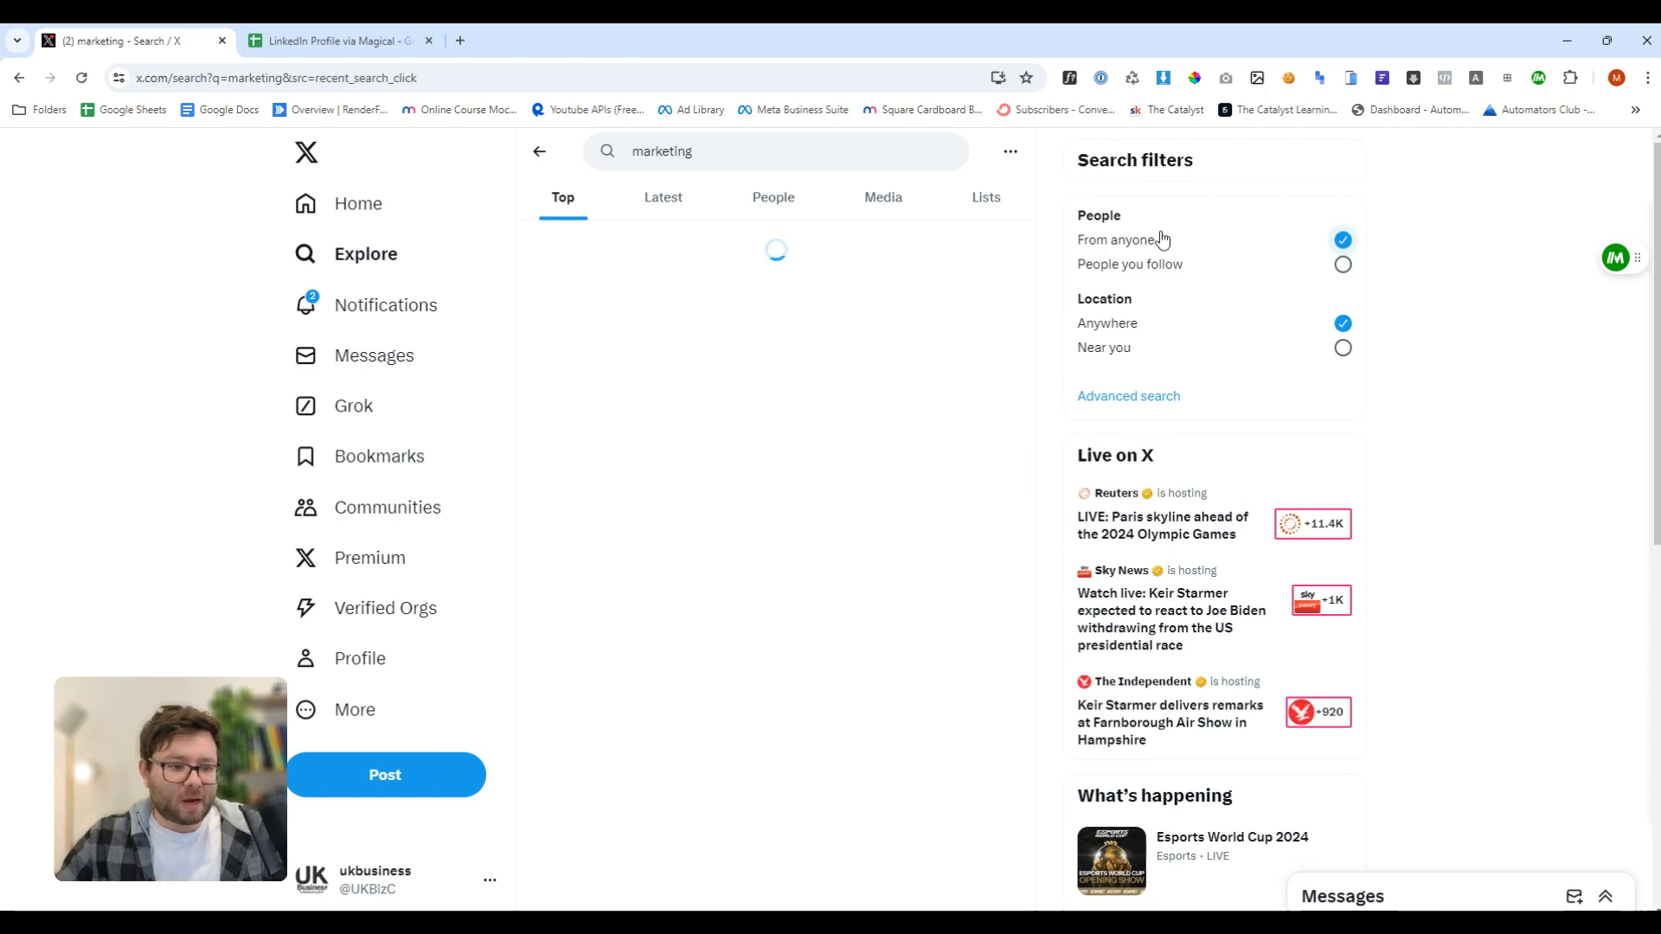
{"action": "left_click", "coordinate": [772, 201]}
{"action": "left_click", "coordinate": [680, 208]}
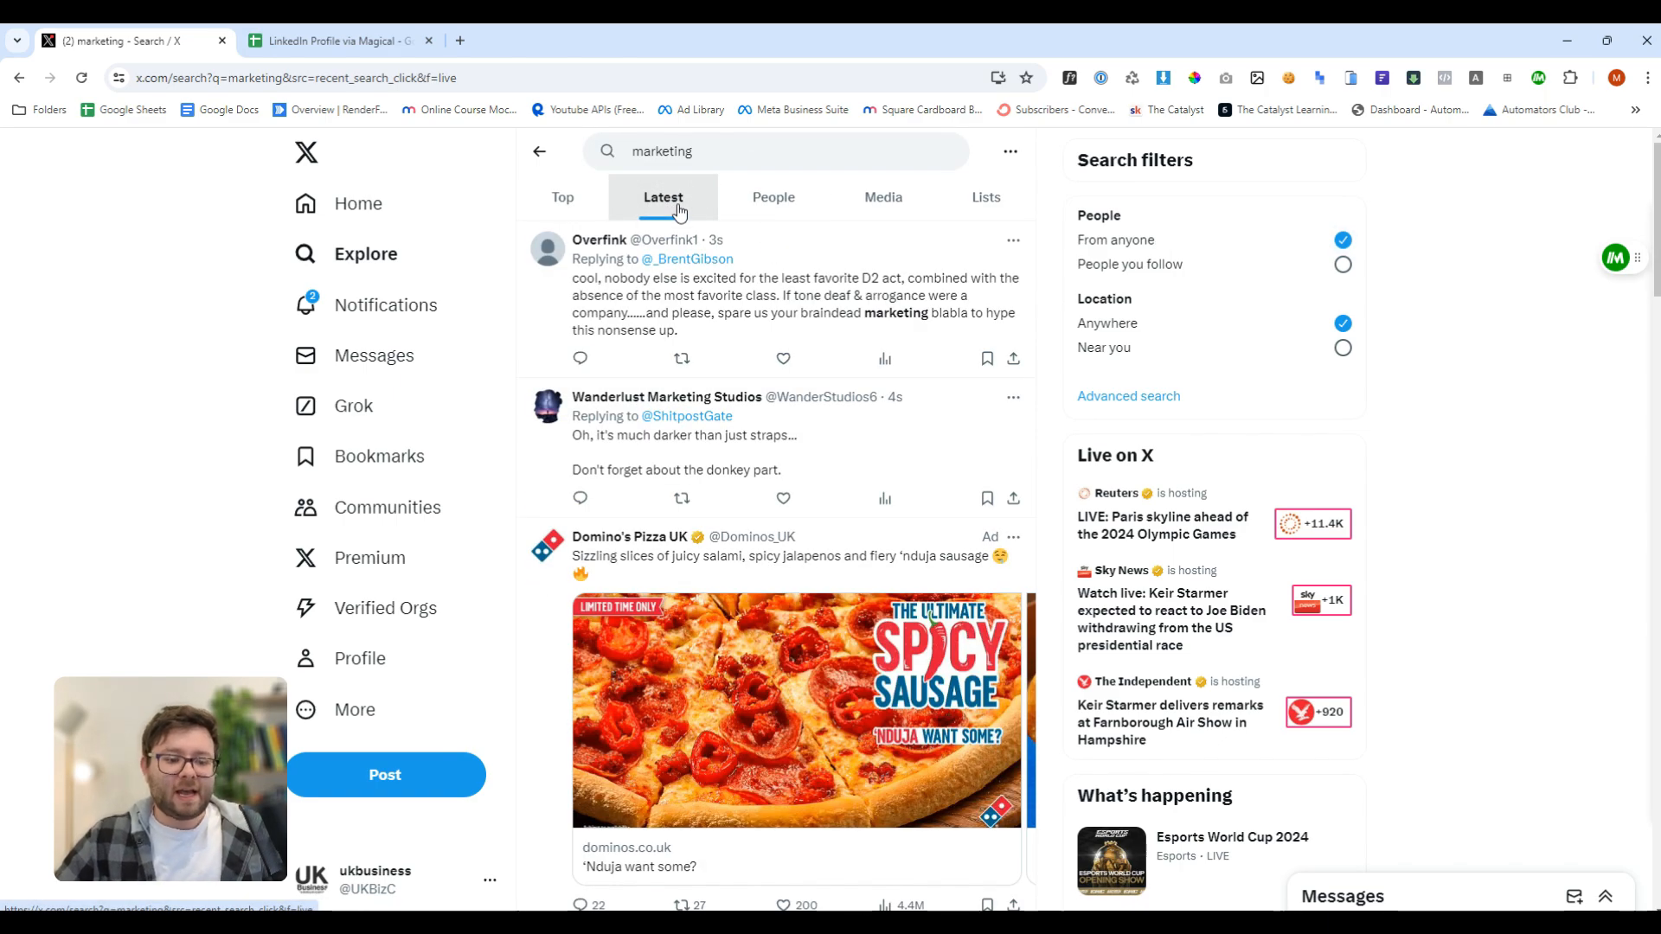
{"action": "scroll", "coordinate": [697, 315], "scroll_direction": "down", "scroll_amount": 10}
{"action": "scroll", "coordinate": [697, 315], "scroll_direction": "up", "scroll_amount": 10}
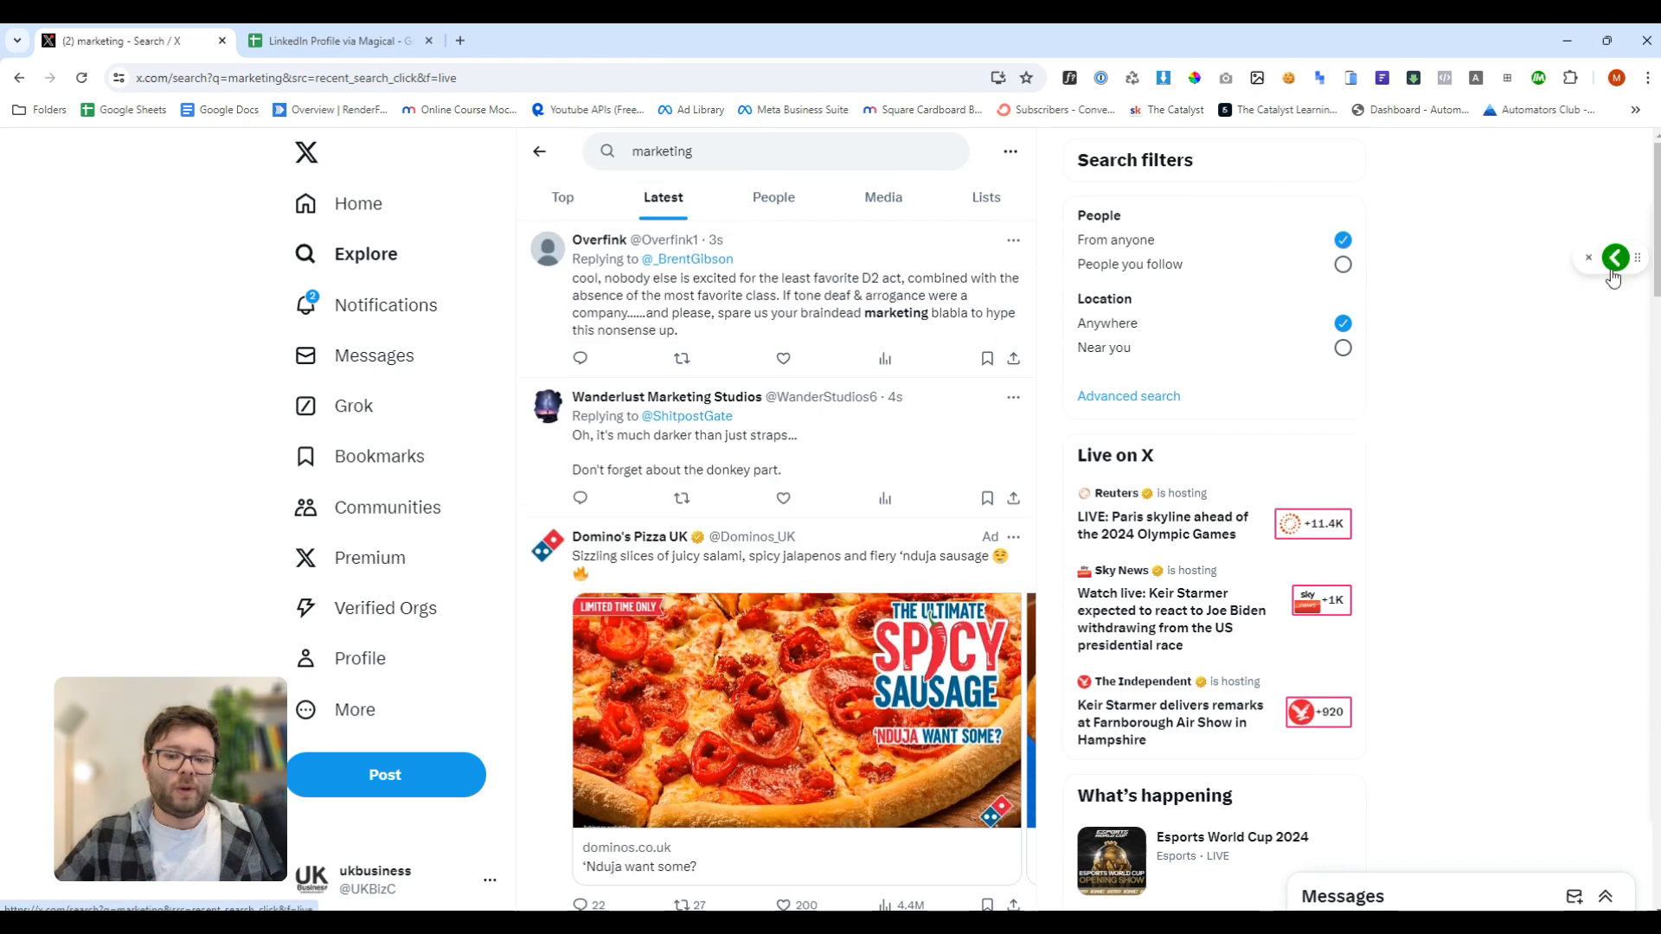
- Show the hidden Twee and other post labels in Magical's site info for the X results and add the data to a new spreadsheet
{"action": "left_click", "coordinate": [1612, 270]}
{"action": "left_click", "coordinate": [1585, 287]}
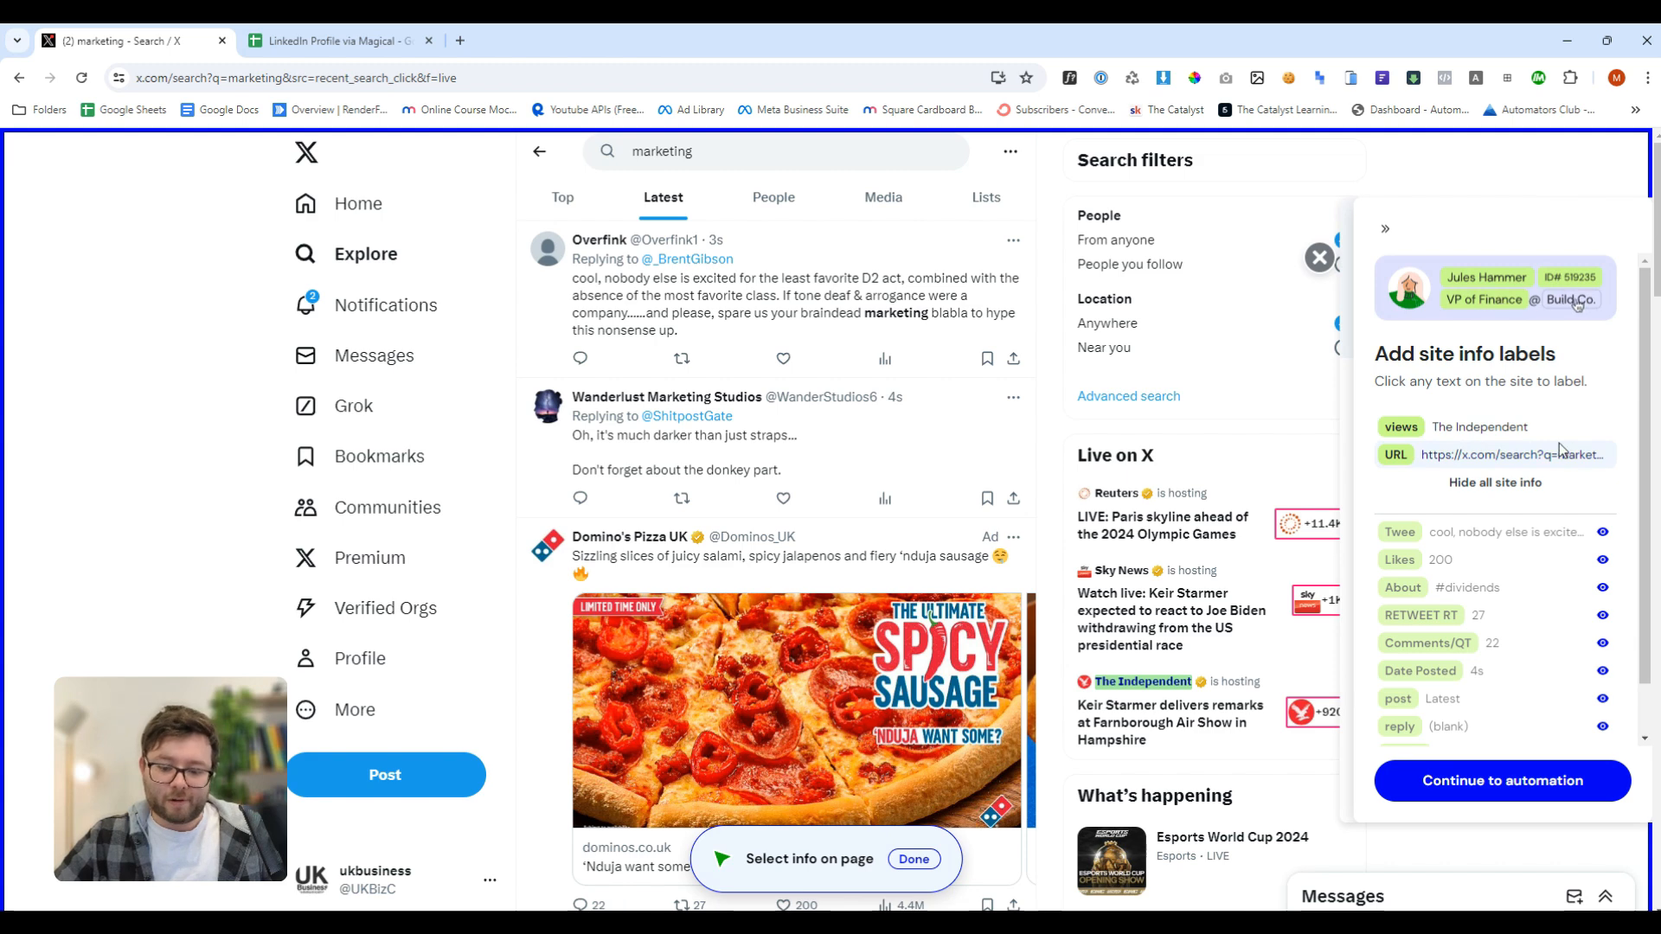
{"action": "scroll", "coordinate": [1558, 443], "scroll_direction": "down", "scroll_amount": 1}
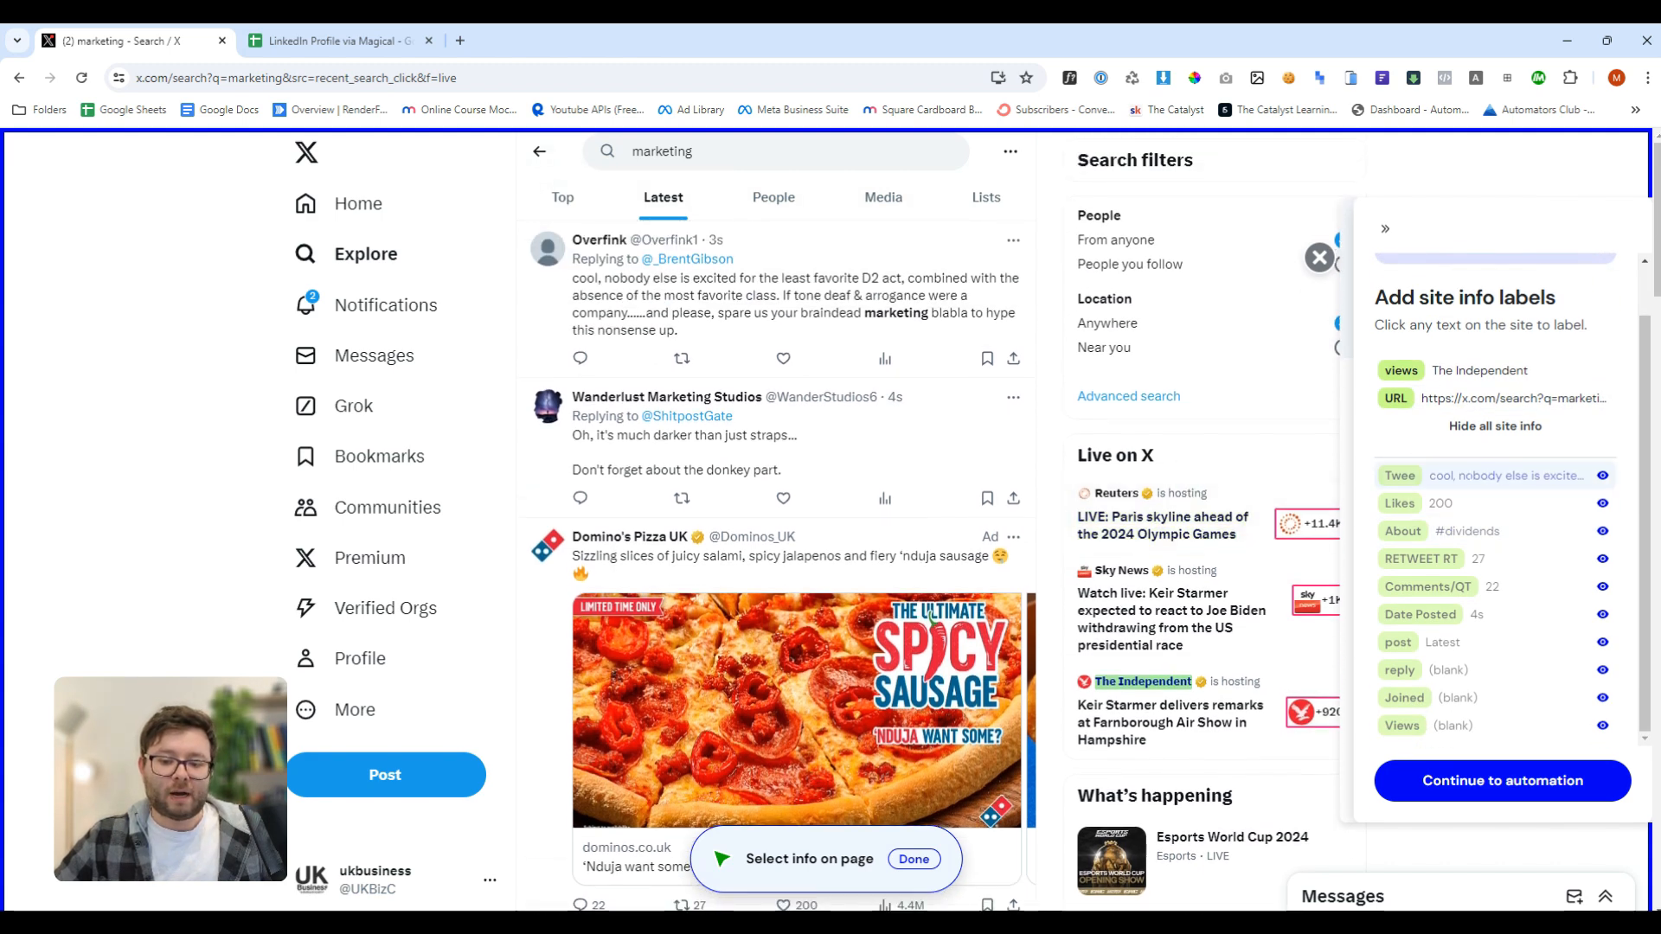
{"action": "left_click", "coordinate": [1602, 476]}
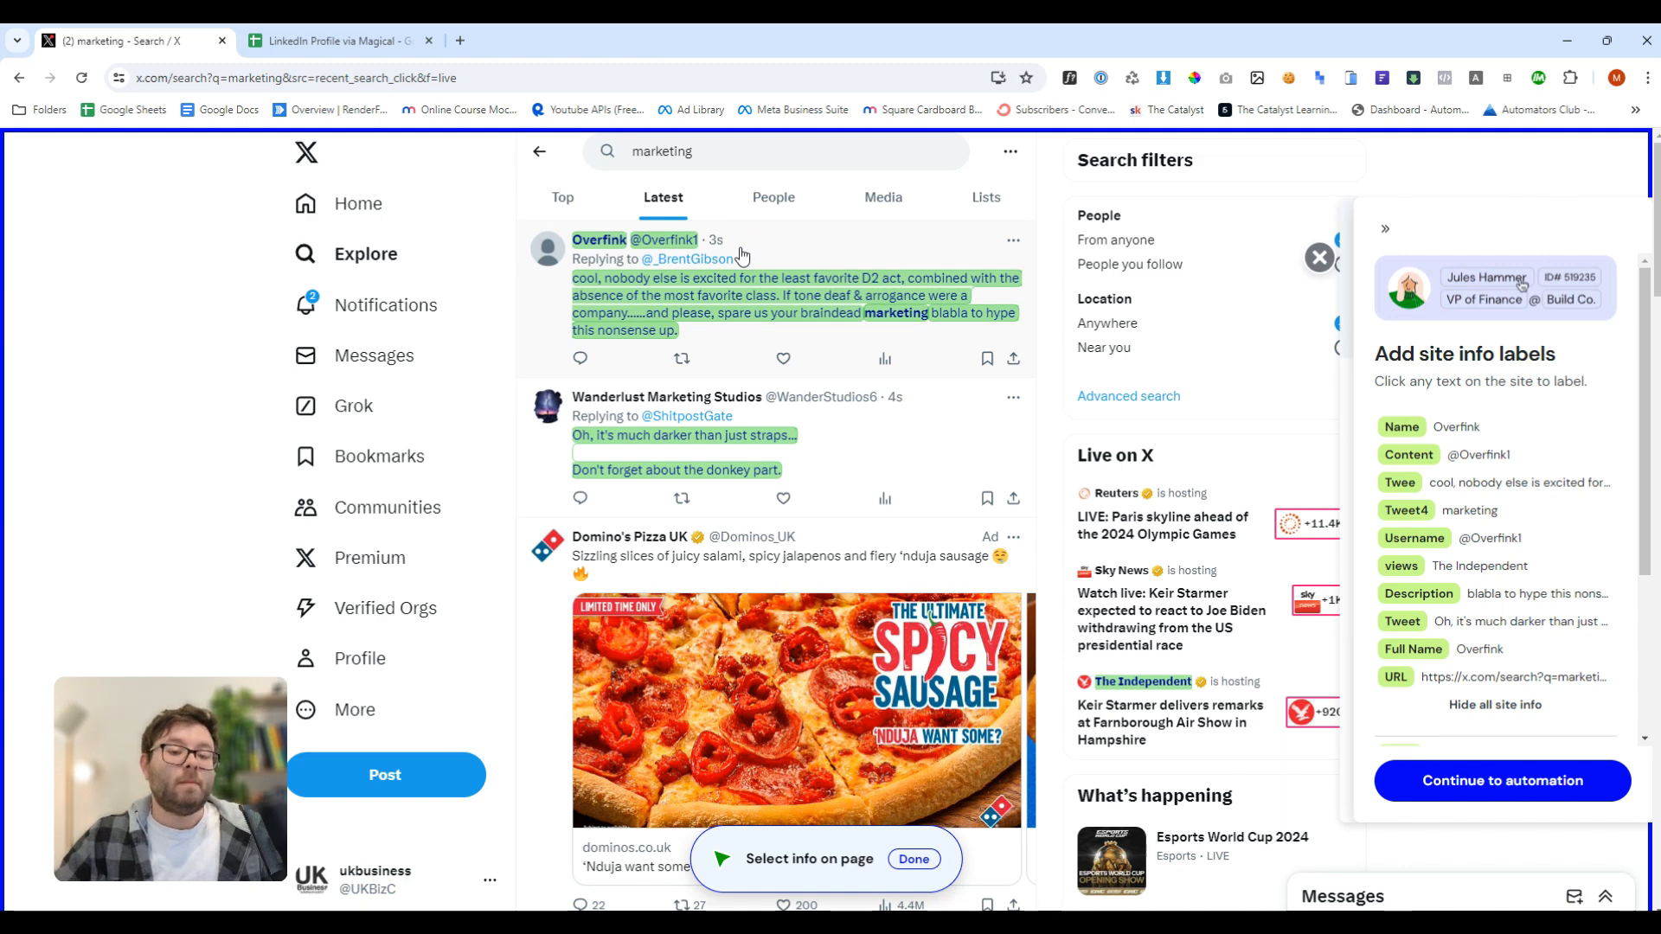
{"action": "left_click", "coordinate": [1505, 789]}
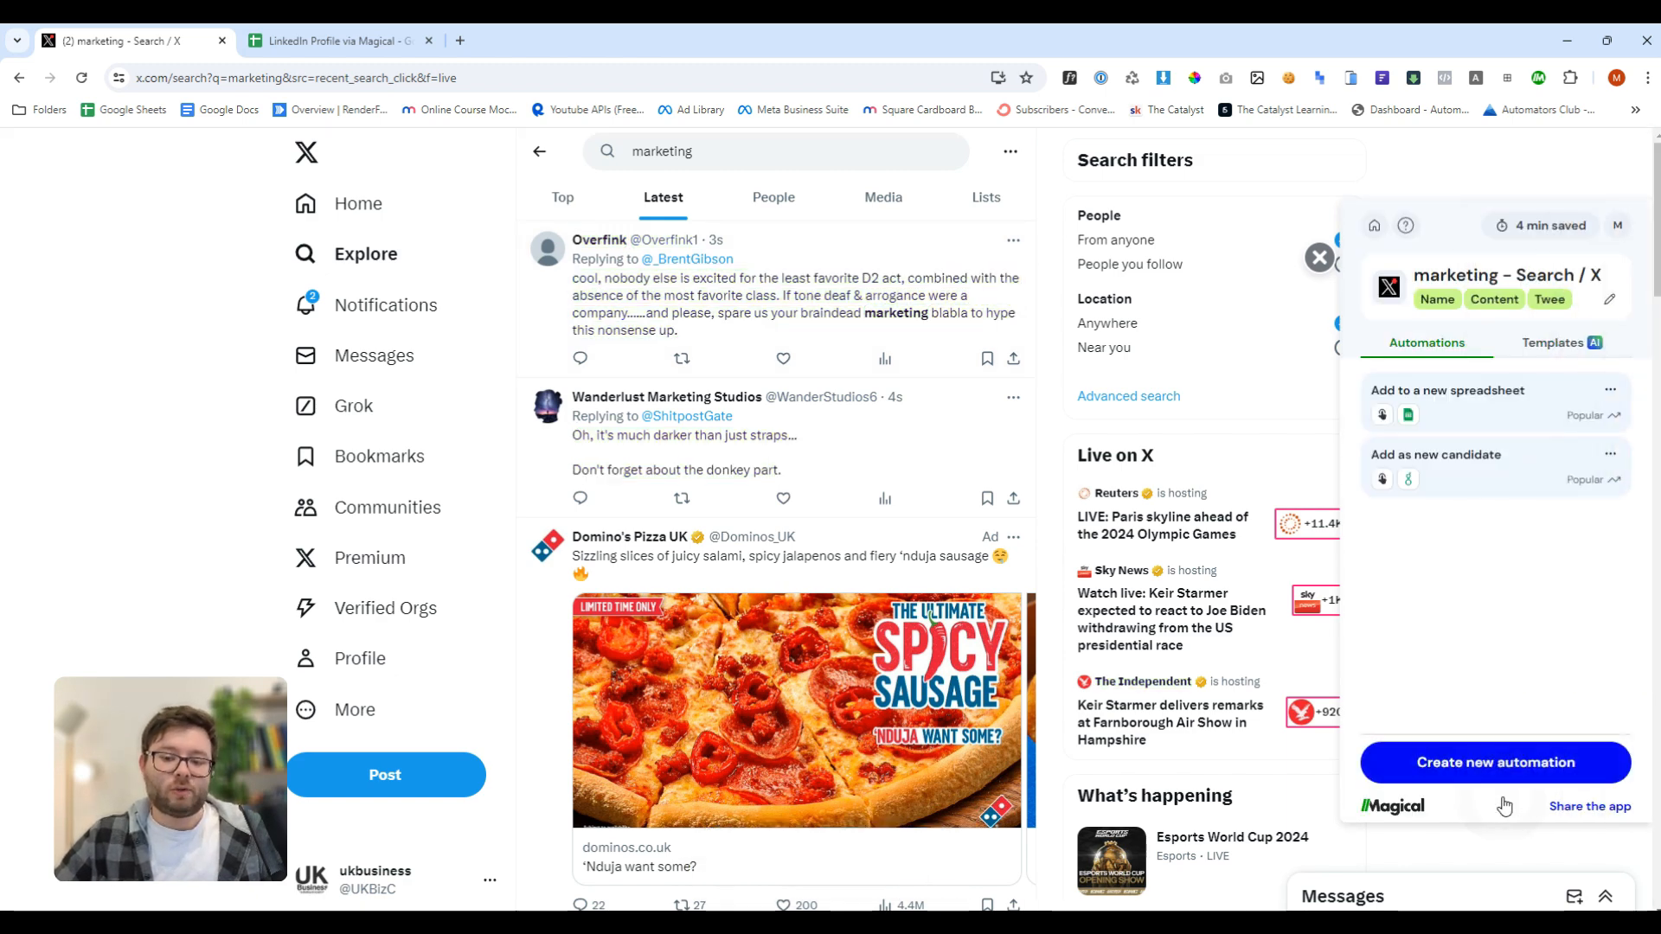
{"action": "left_click", "coordinate": [1470, 402]}
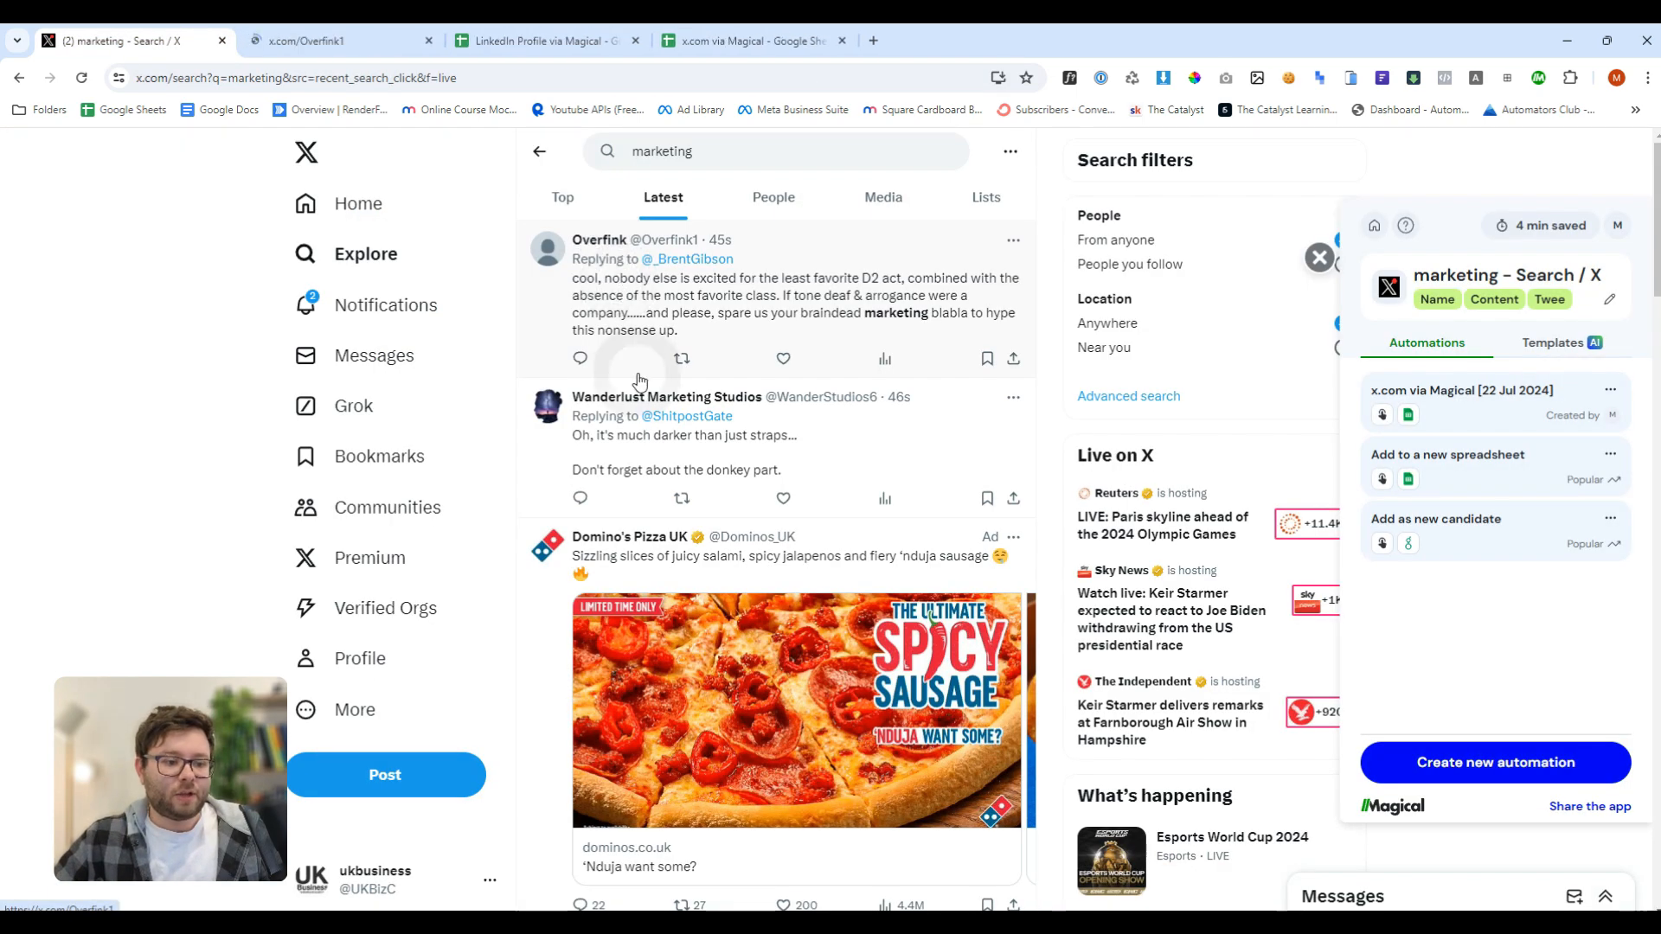
- Open several posters' X profiles in separate tabs and transfer all similar tabs to a new spreadsheet with Magical
{"action": "left_click", "coordinate": [651, 398], "text": "ctrl"}
{"action": "scroll", "coordinate": [703, 458], "scroll_direction": "down", "scroll_amount": 3}
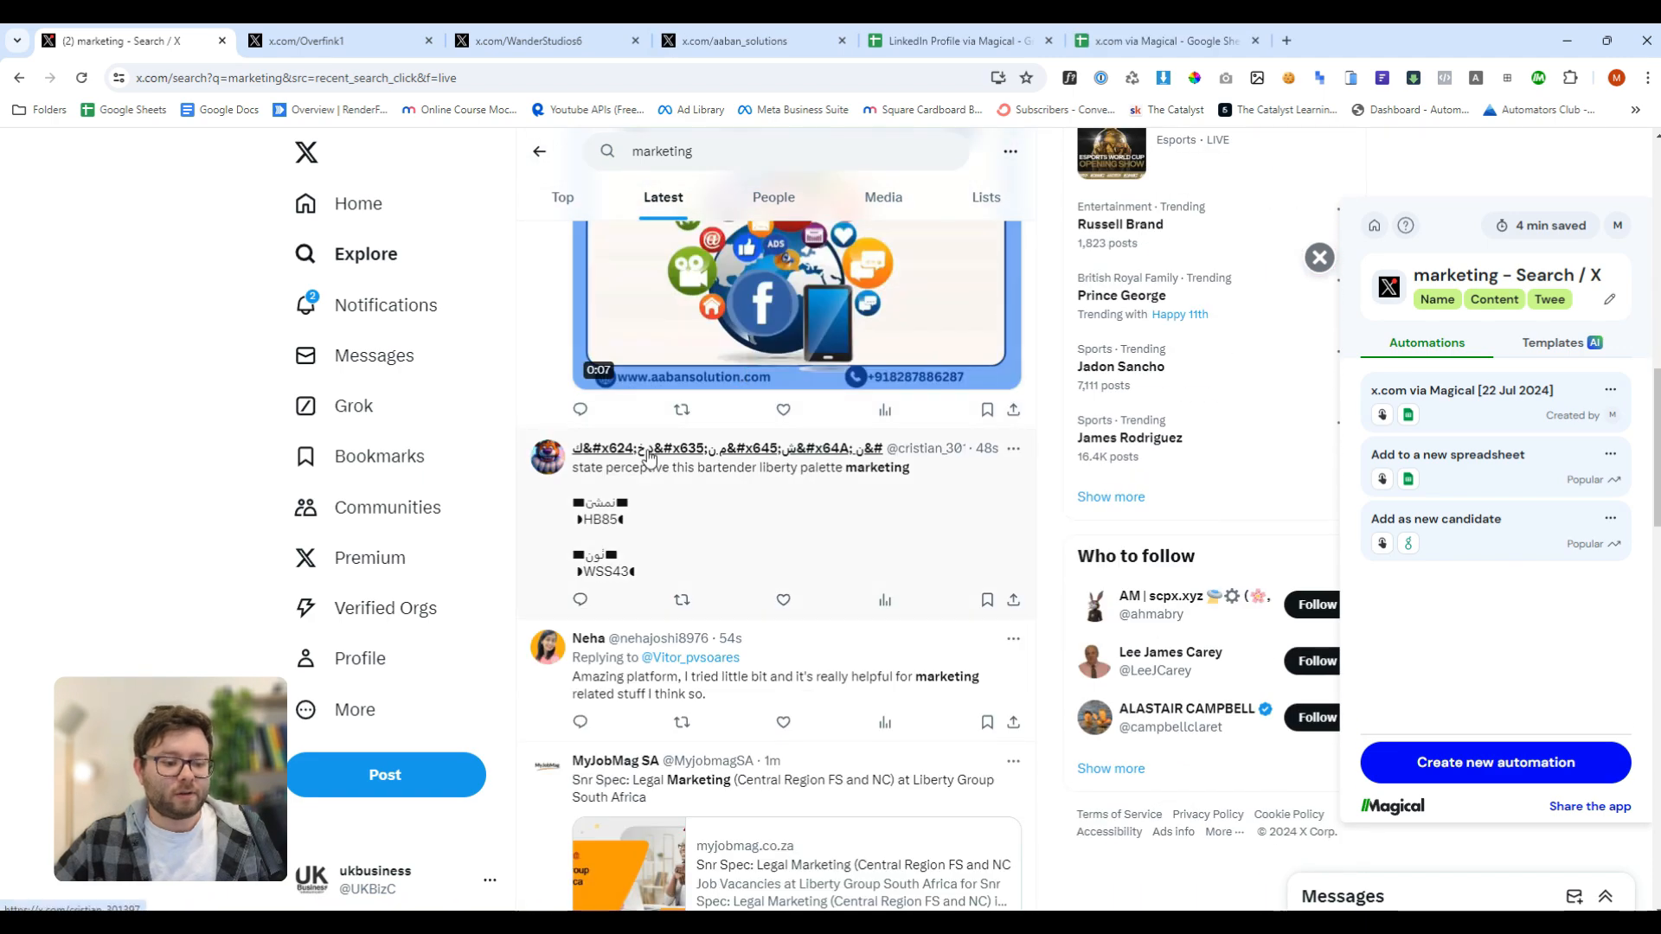
{"action": "left_click", "coordinate": [1490, 467]}
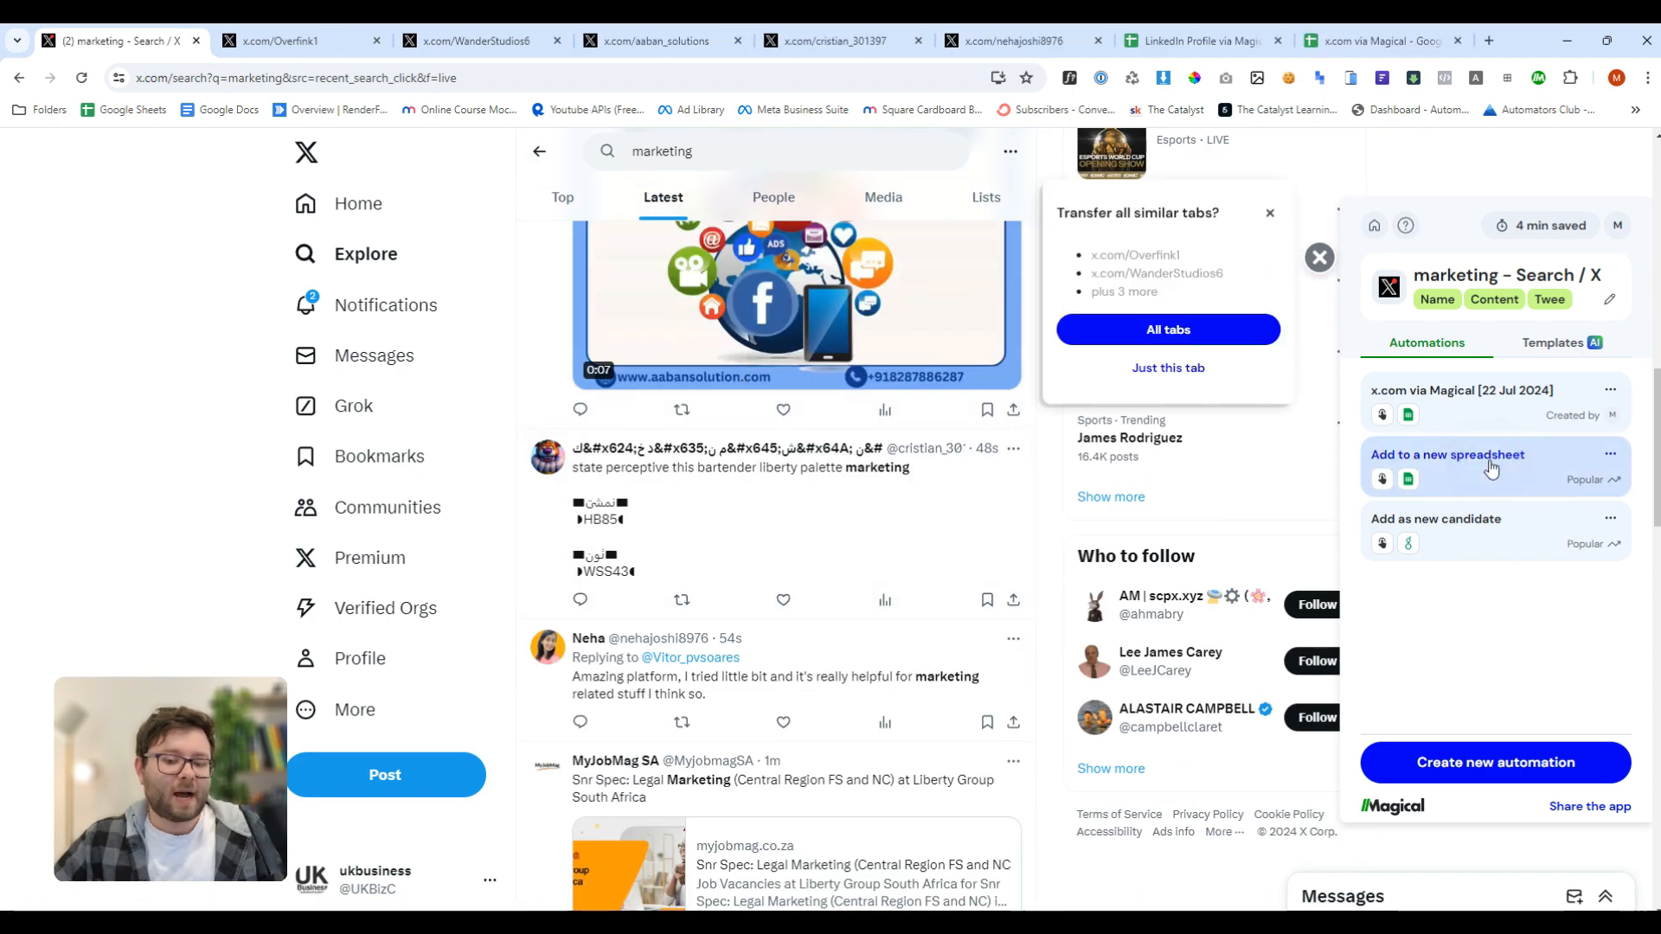
{"action": "left_click", "coordinate": [1156, 332]}
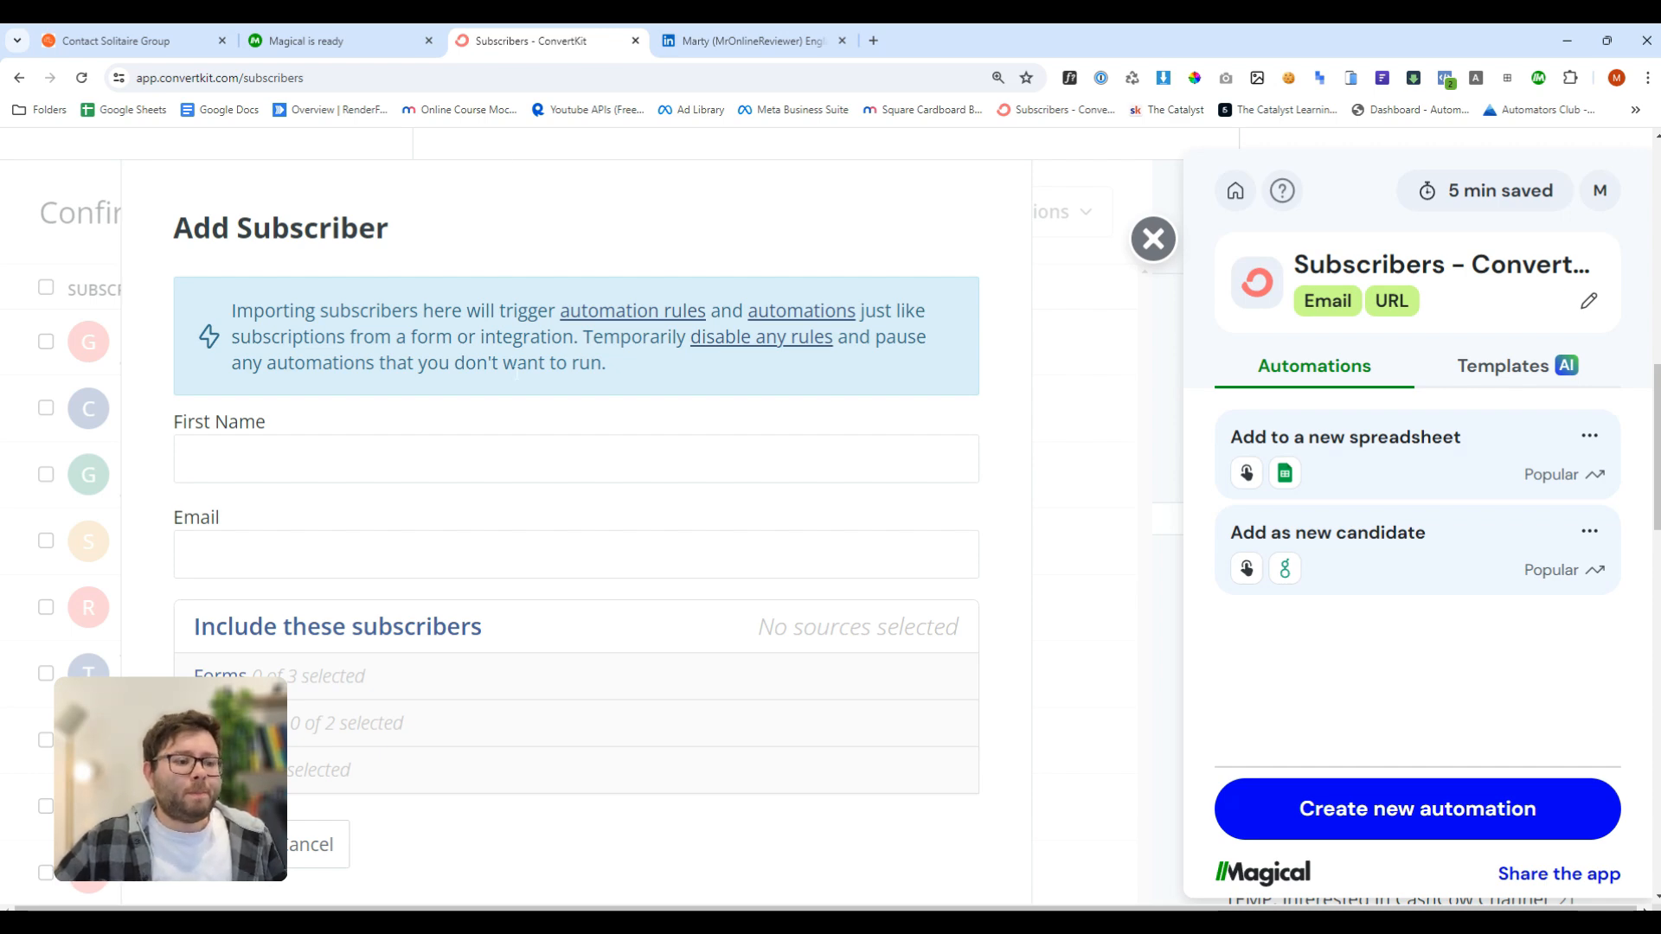
- Edit Magical's site info labels for the ConvertKit subscribers page and label the form's Email field as Email
{"action": "left_click", "coordinate": [518, 373]}
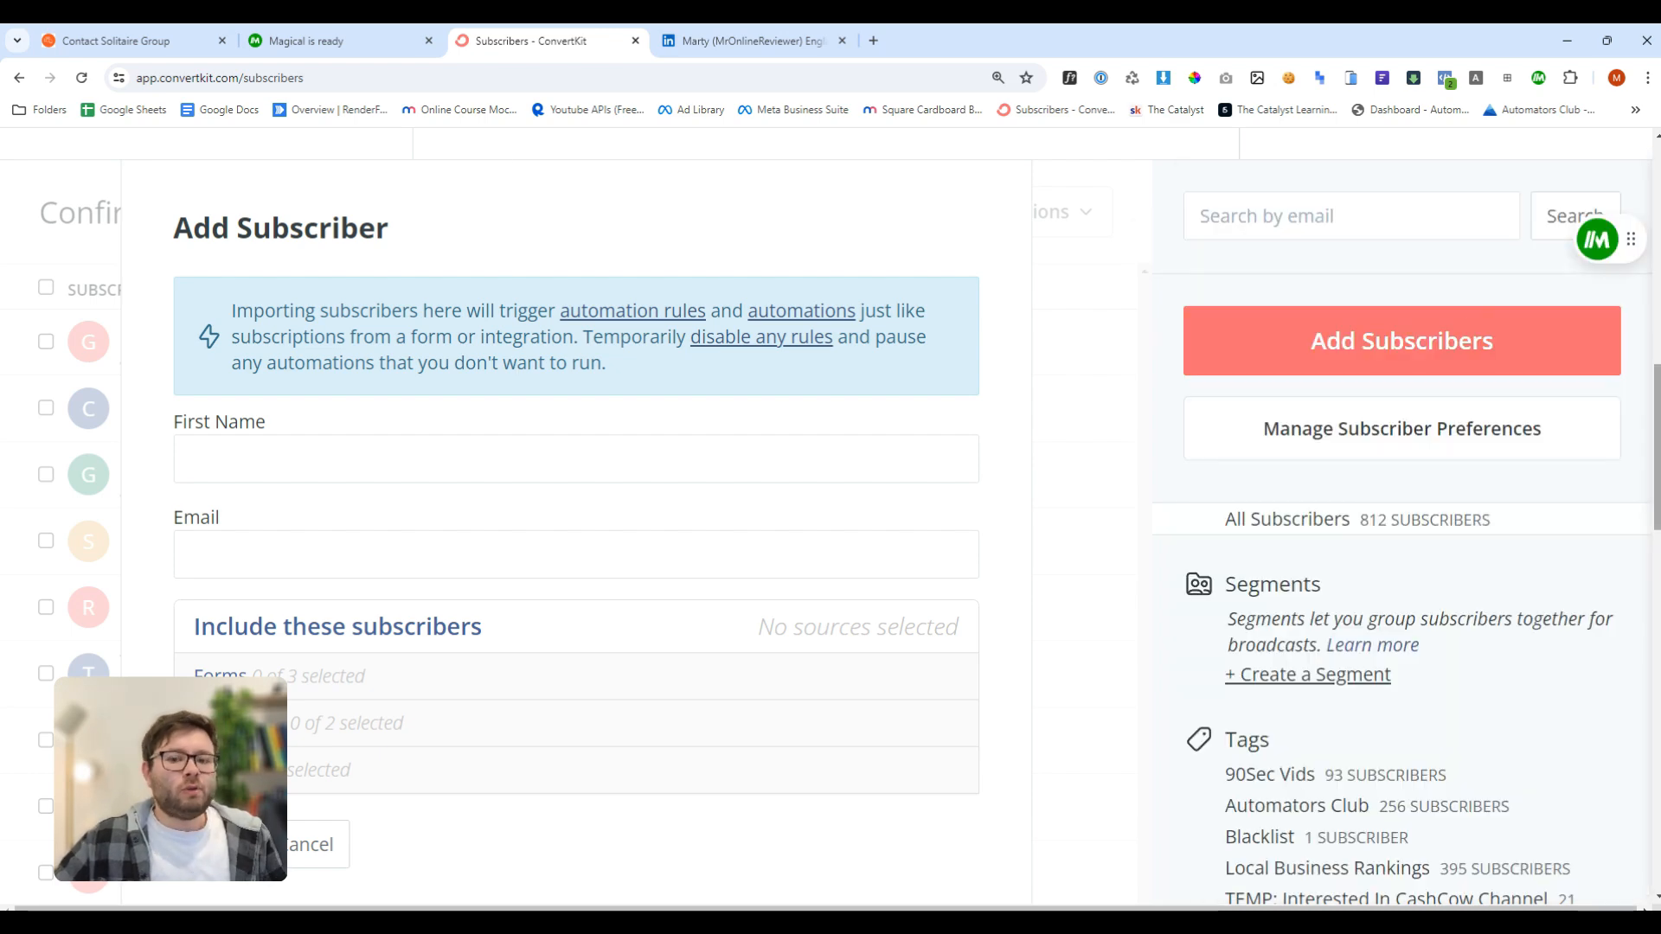
{"action": "left_click", "coordinate": [1599, 251]}
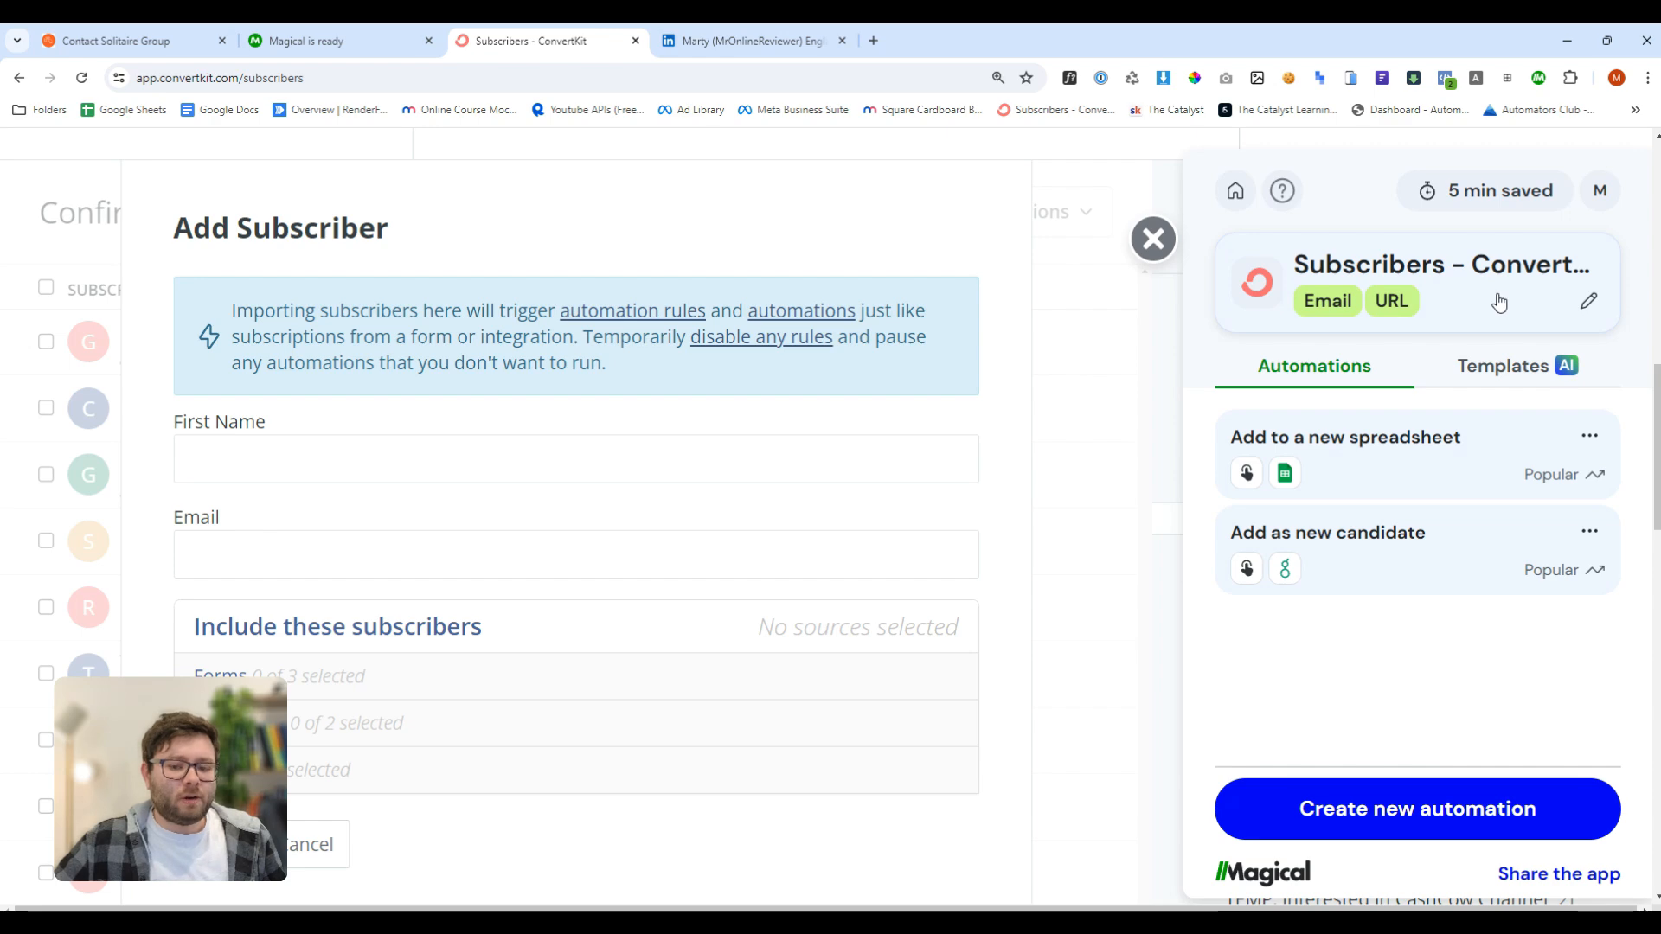
{"action": "left_click", "coordinate": [1425, 282]}
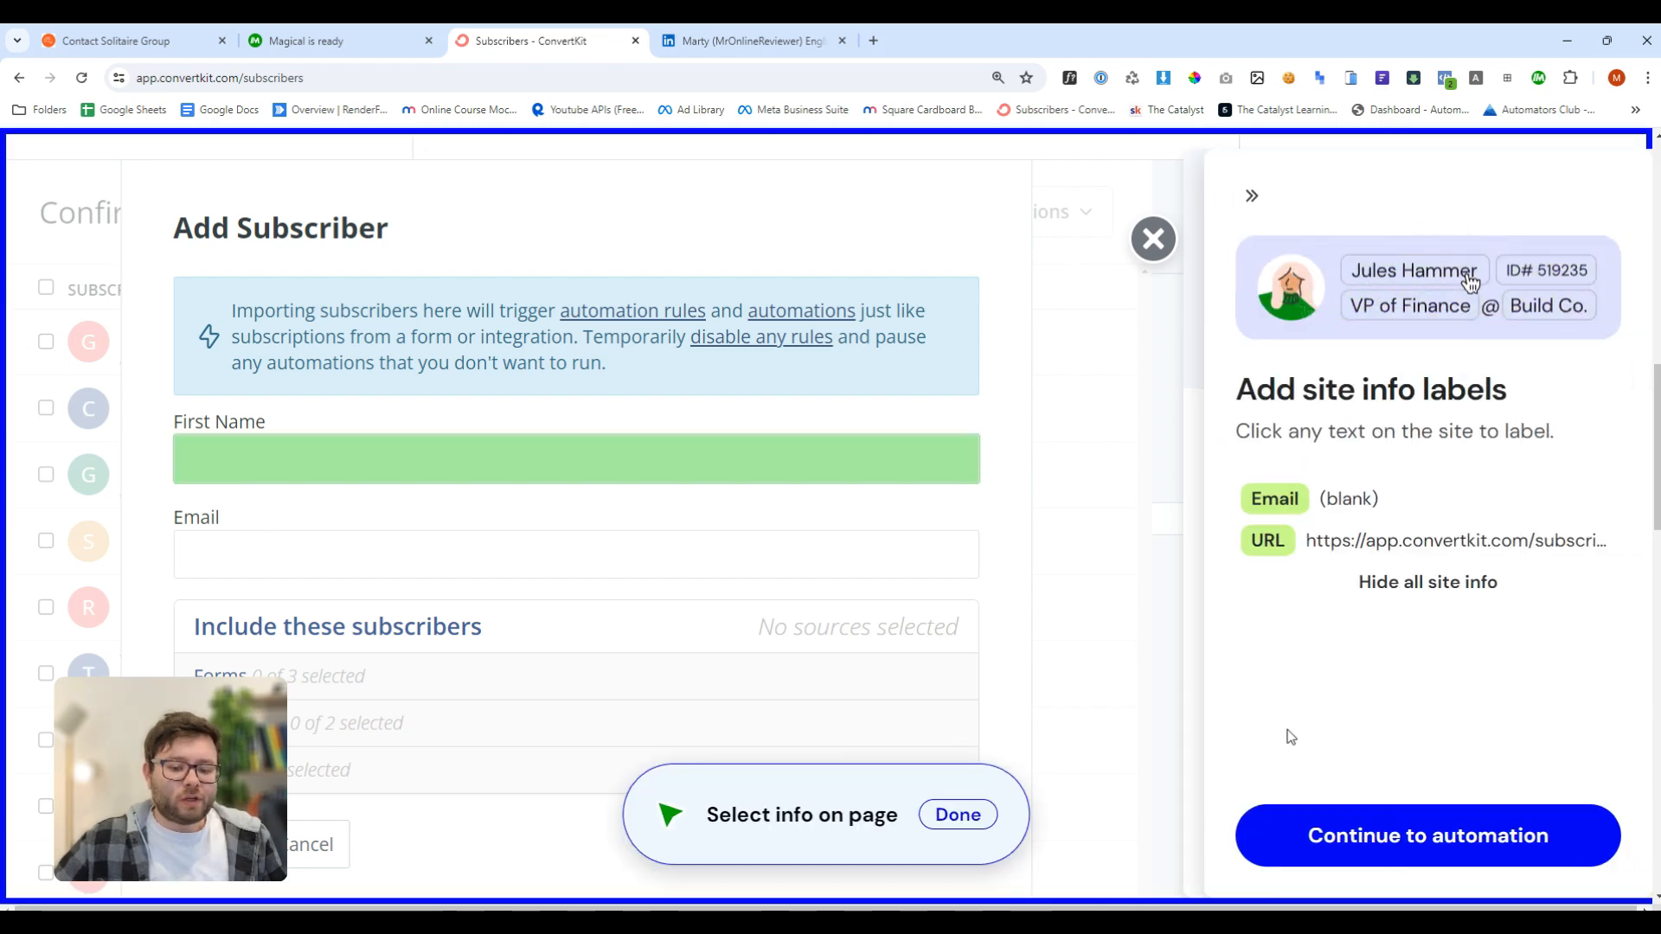
{"action": "scroll", "coordinate": [894, 582], "scroll_direction": "up", "scroll_amount": 1}
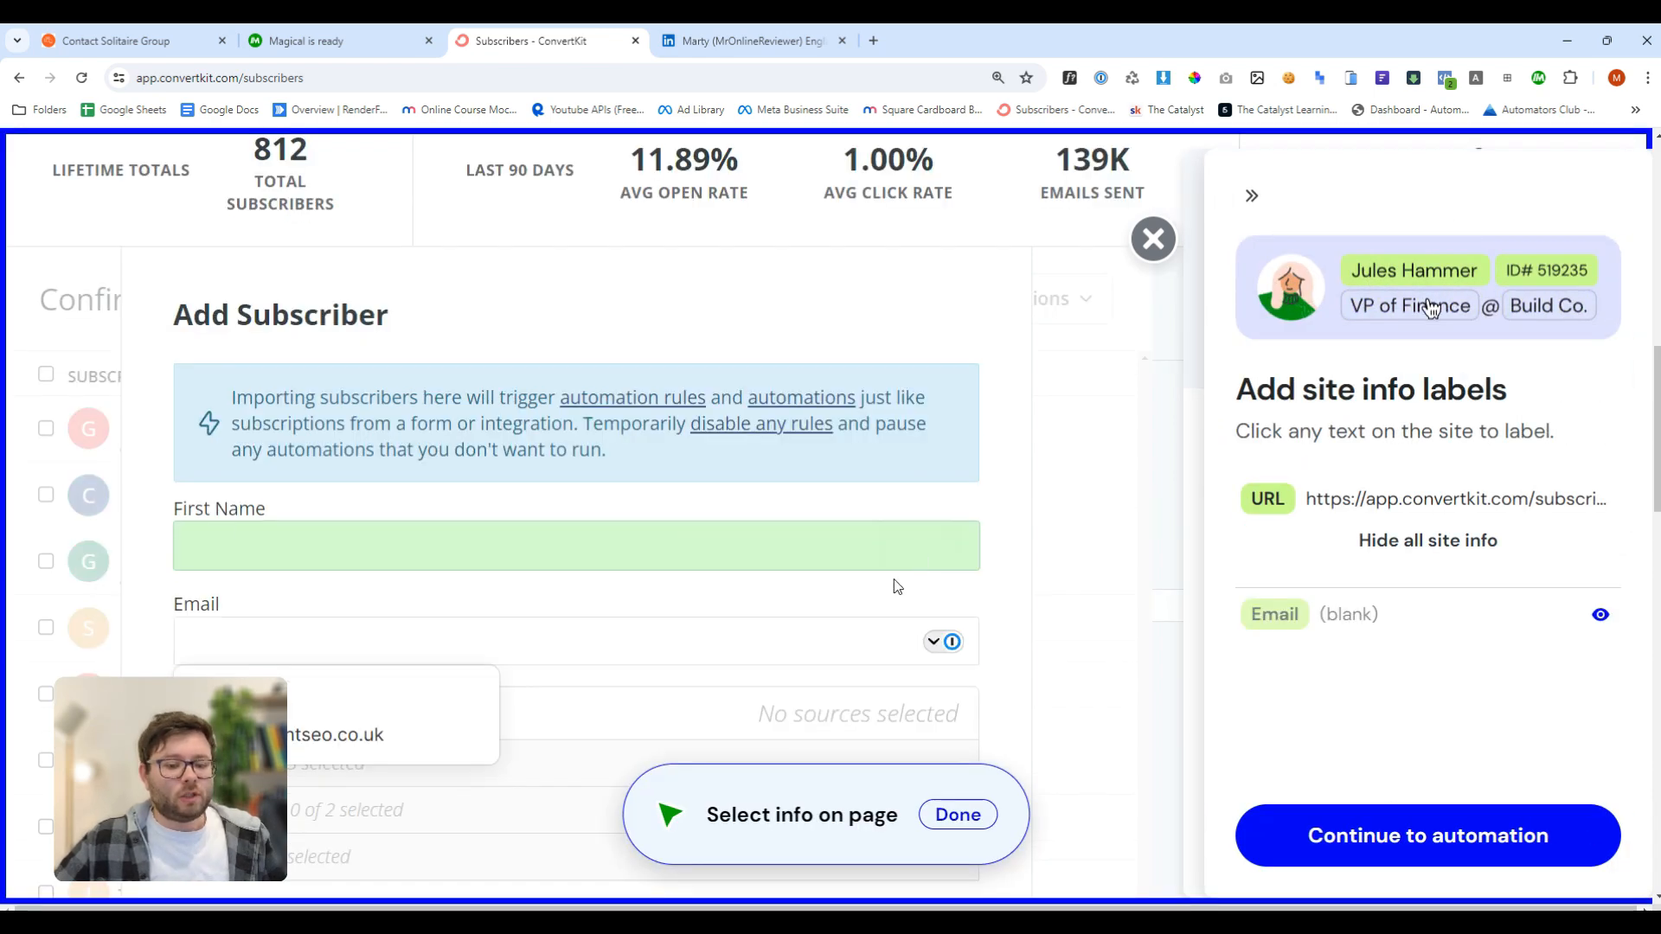
{"action": "left_click", "coordinate": [668, 655]}
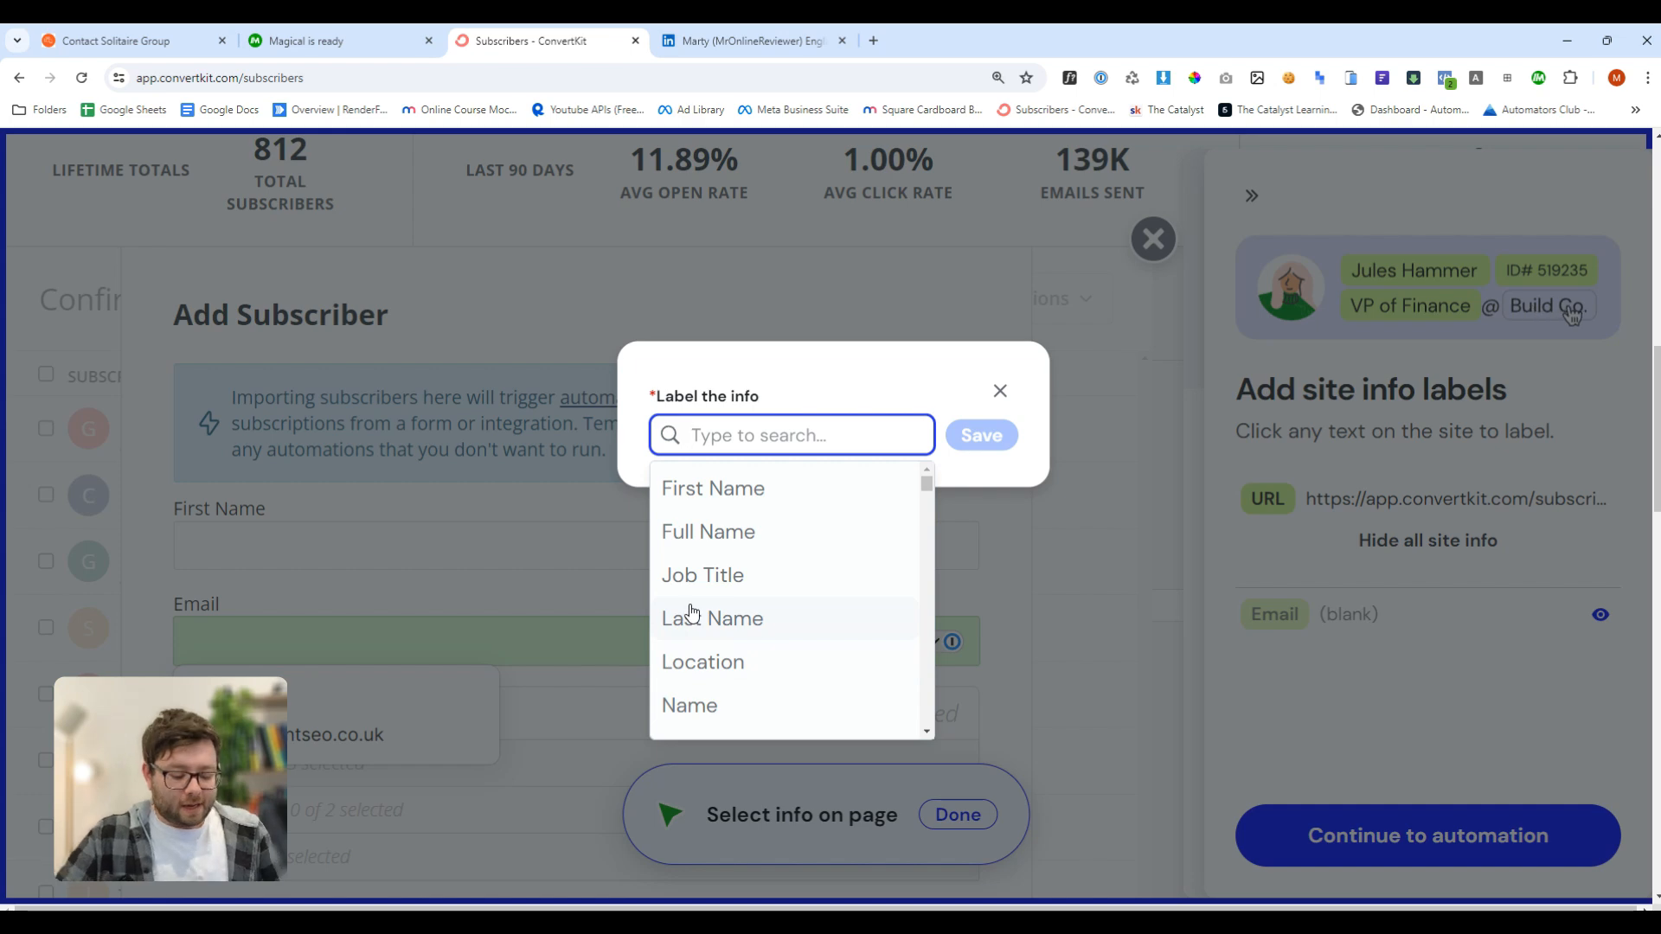
{"action": "type", "text": "email"}
{"action": "left_click", "coordinate": [689, 502]}
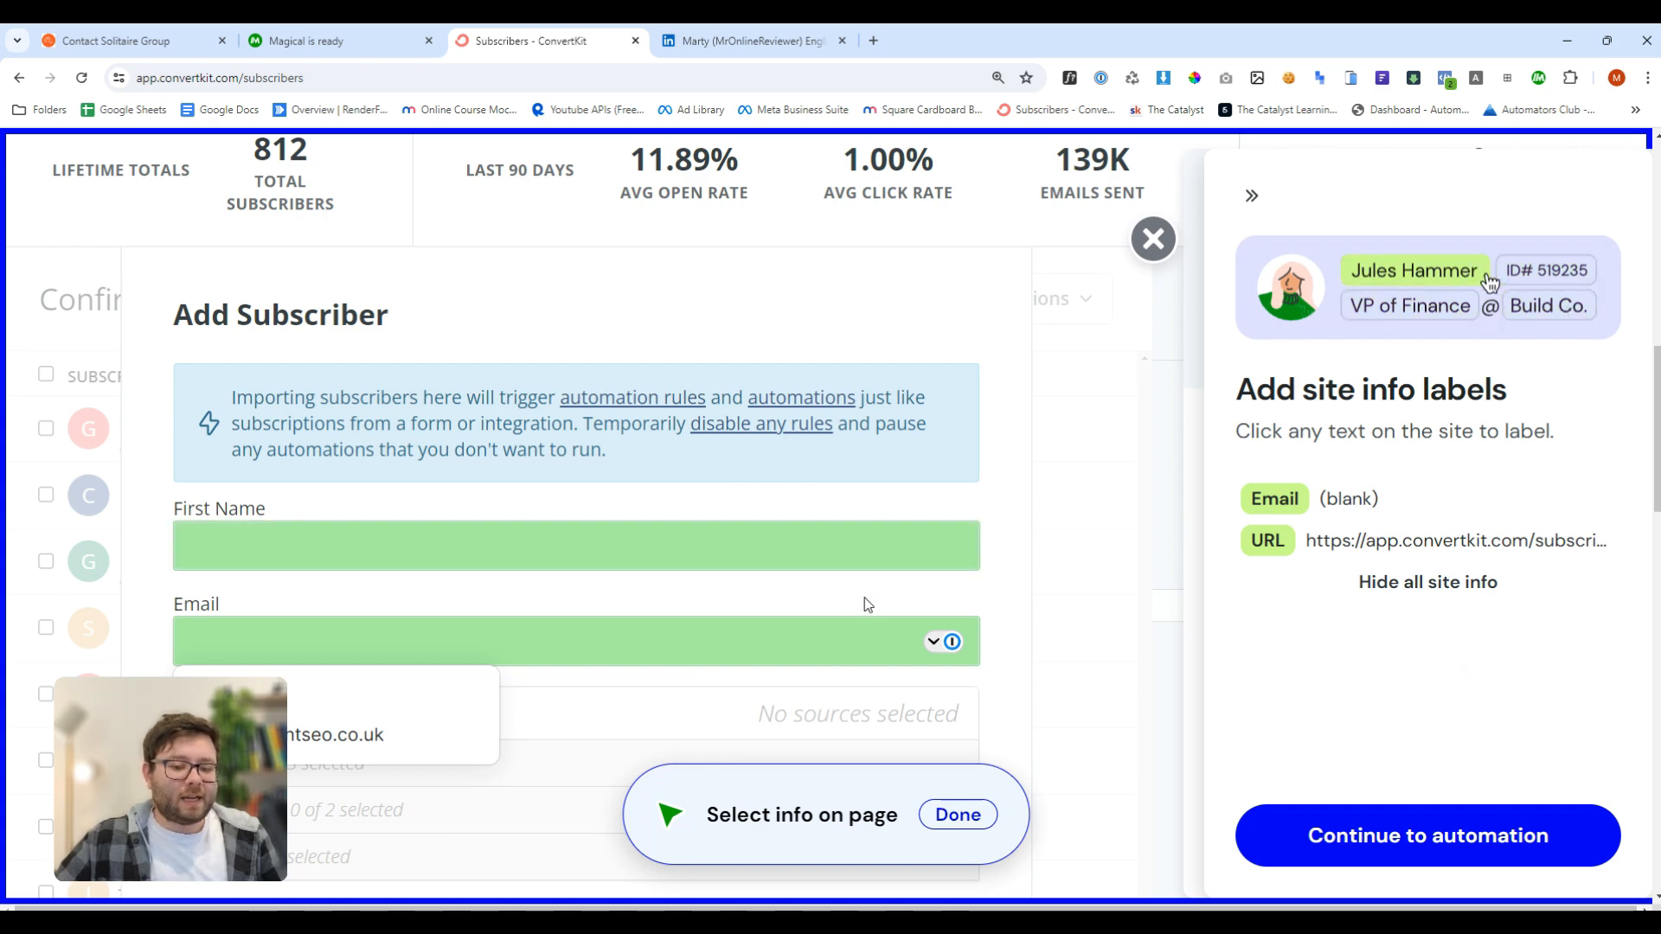
- Label the subscriber form's First Name field as First Name and finish the site info labels
{"action": "left_click", "coordinate": [650, 555]}
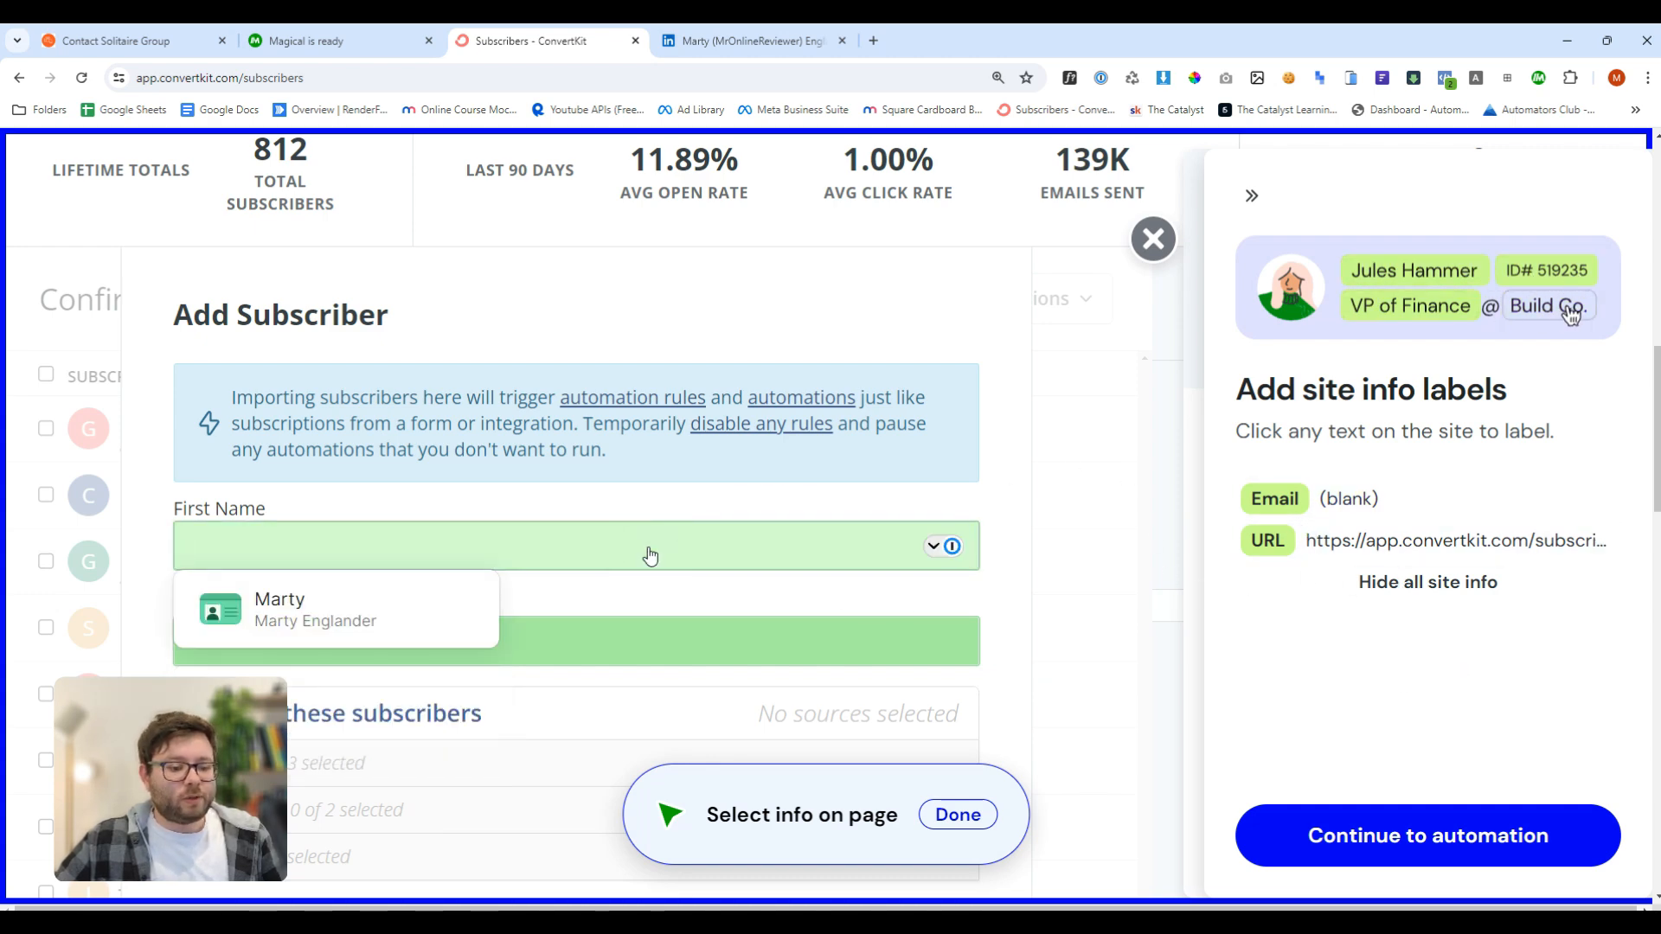
{"action": "left_click", "coordinate": [727, 545]}
{"action": "left_click", "coordinate": [760, 486]}
{"action": "left_click", "coordinate": [986, 443]}
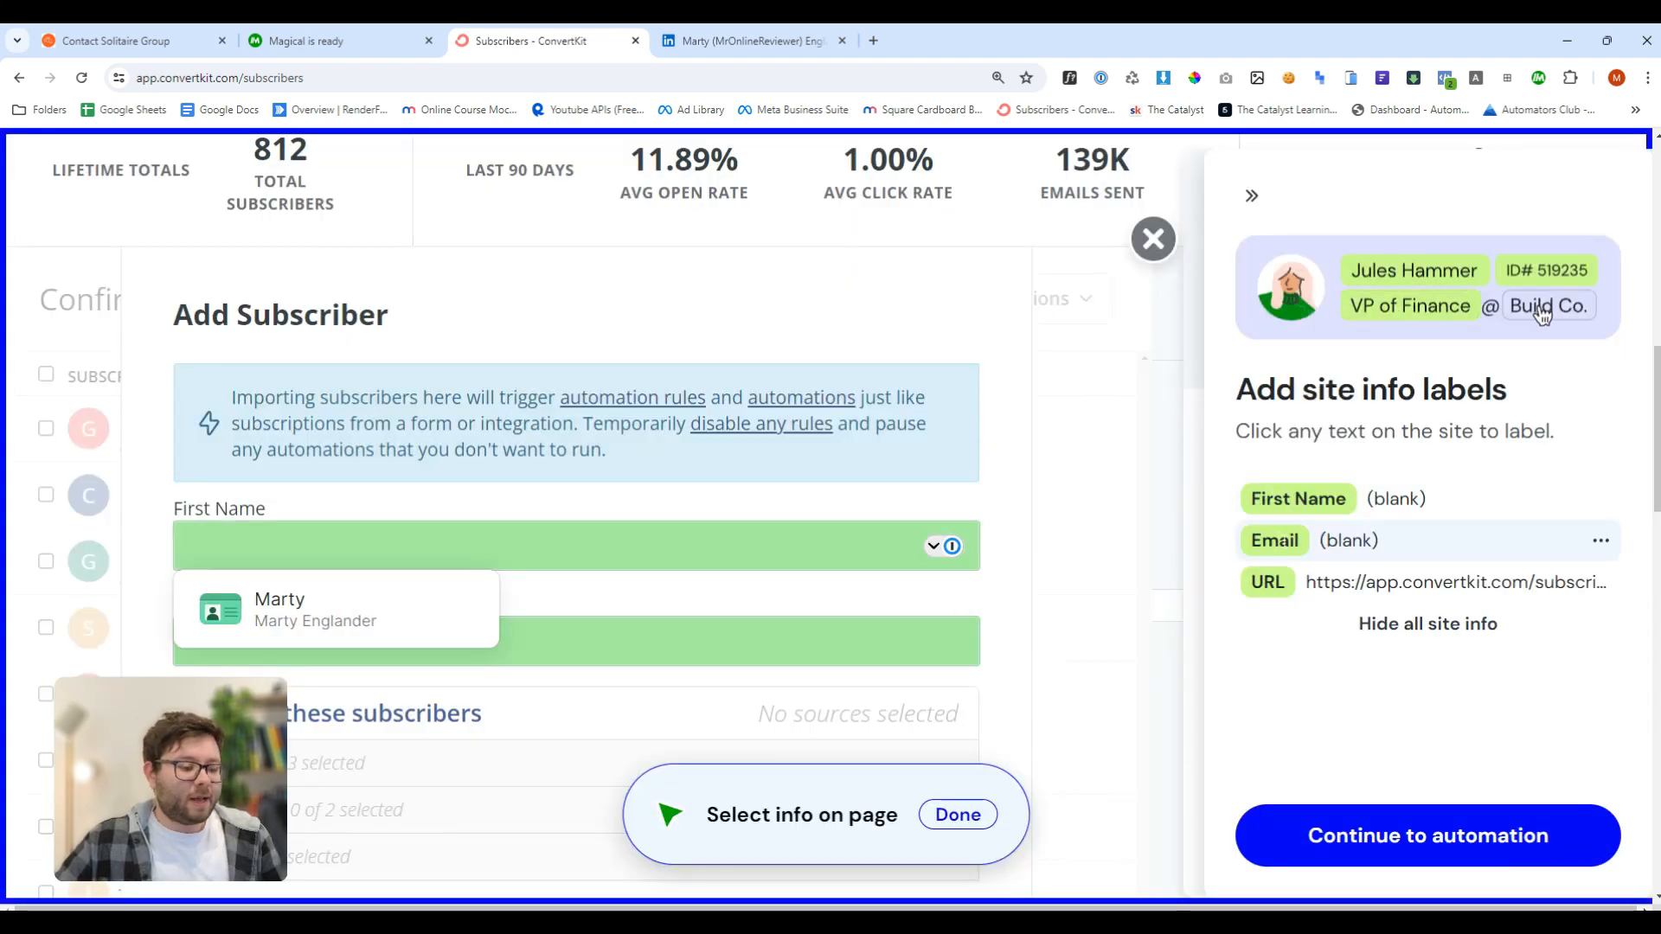
{"action": "left_click", "coordinate": [1331, 836]}
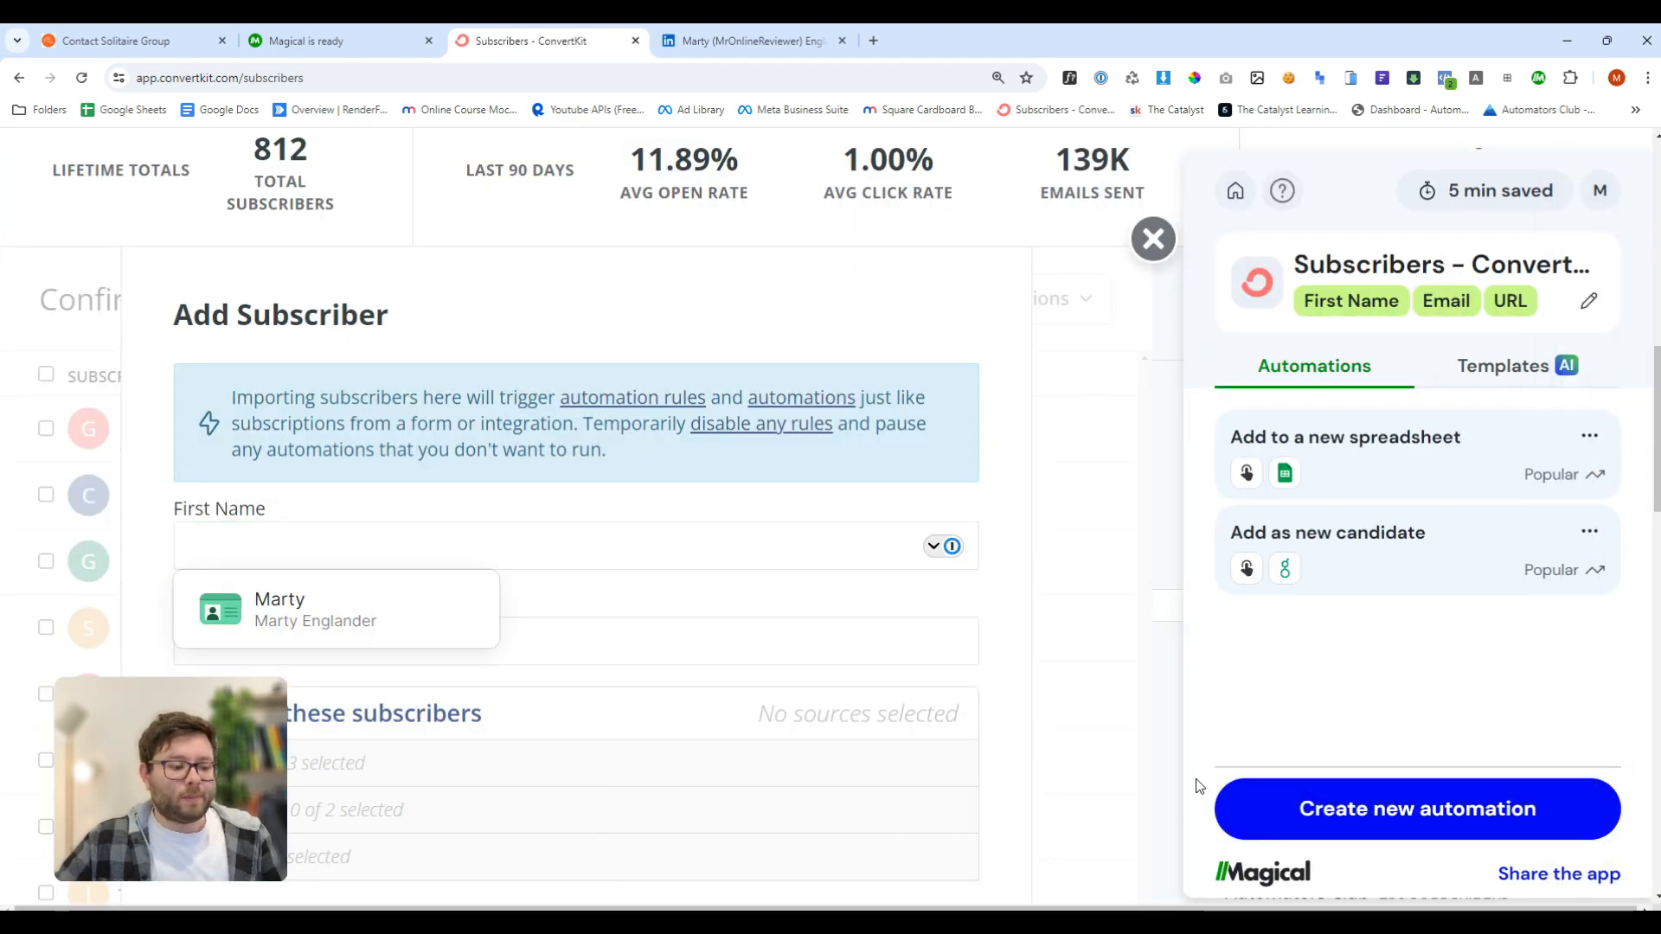
- Fill the subscriber's First Name with the LinkedIn profile's first name from Magical's // suggestions
{"action": "left_click", "coordinate": [912, 560]}
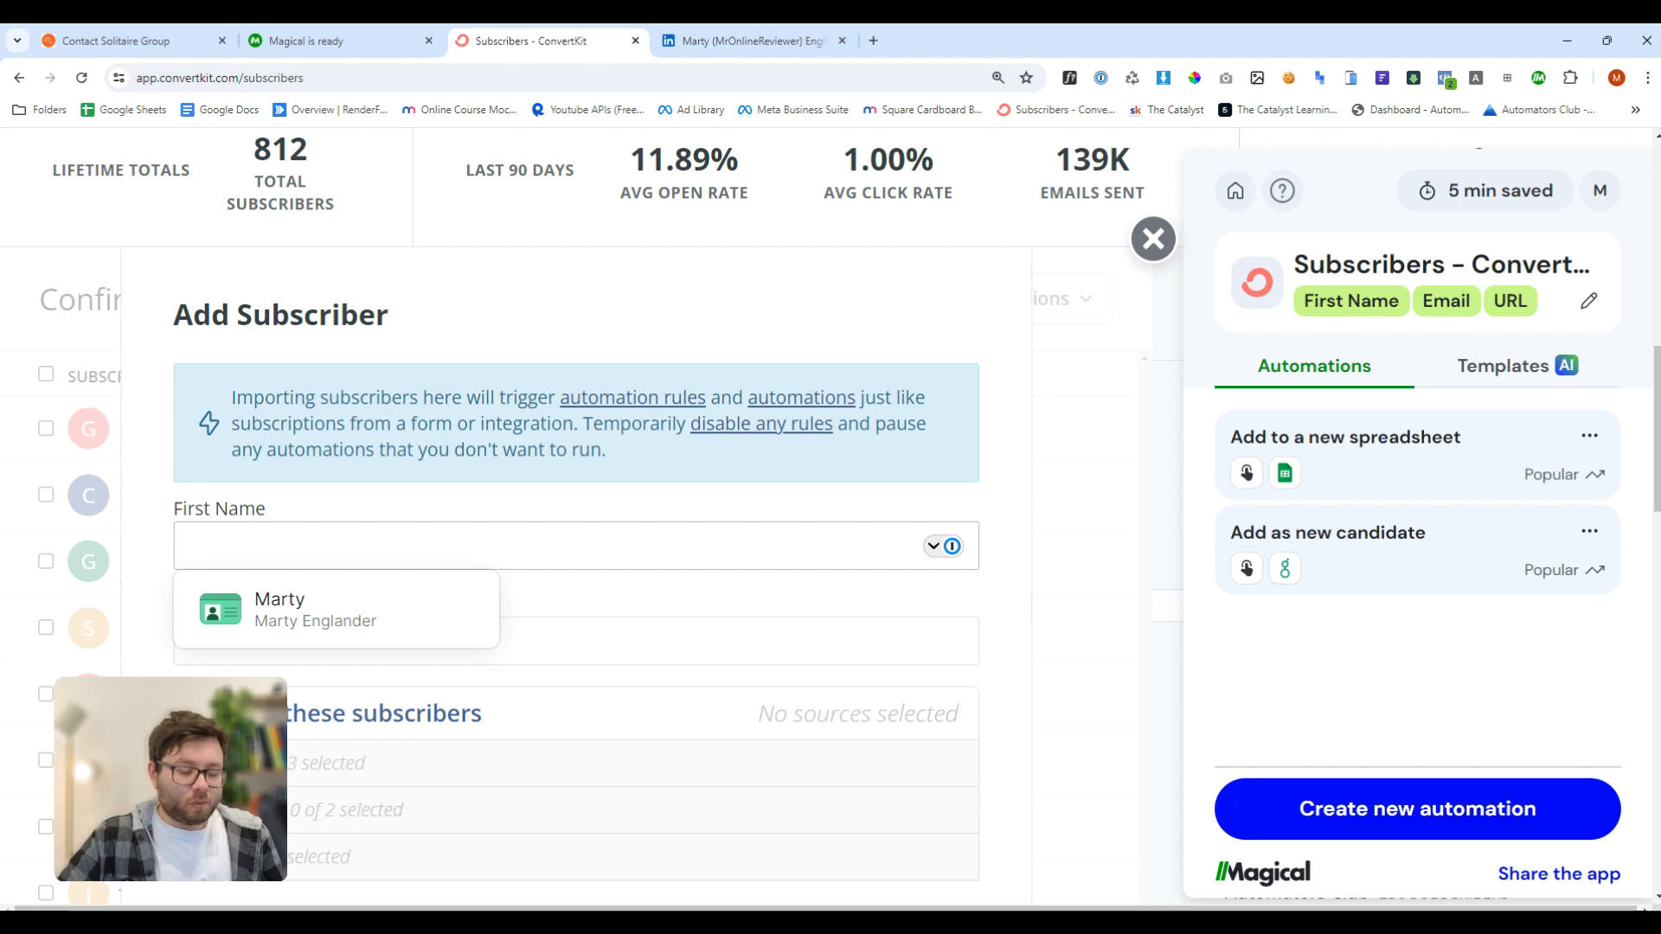
{"action": "type", "text": "//"}
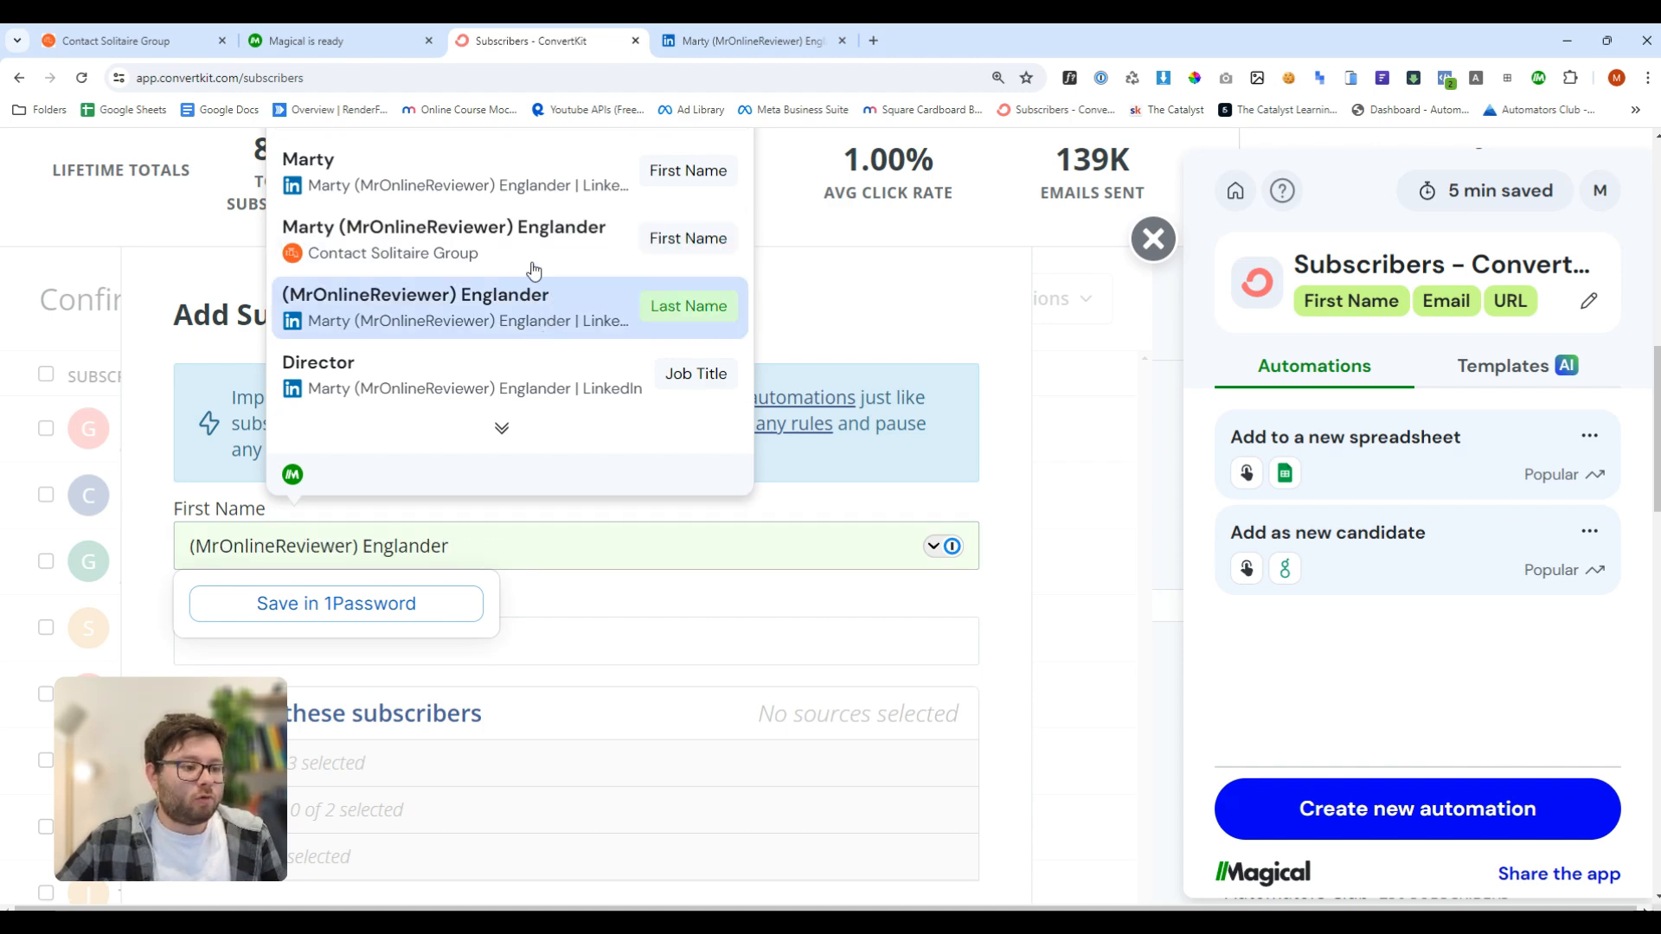
{"action": "left_click", "coordinate": [558, 186]}
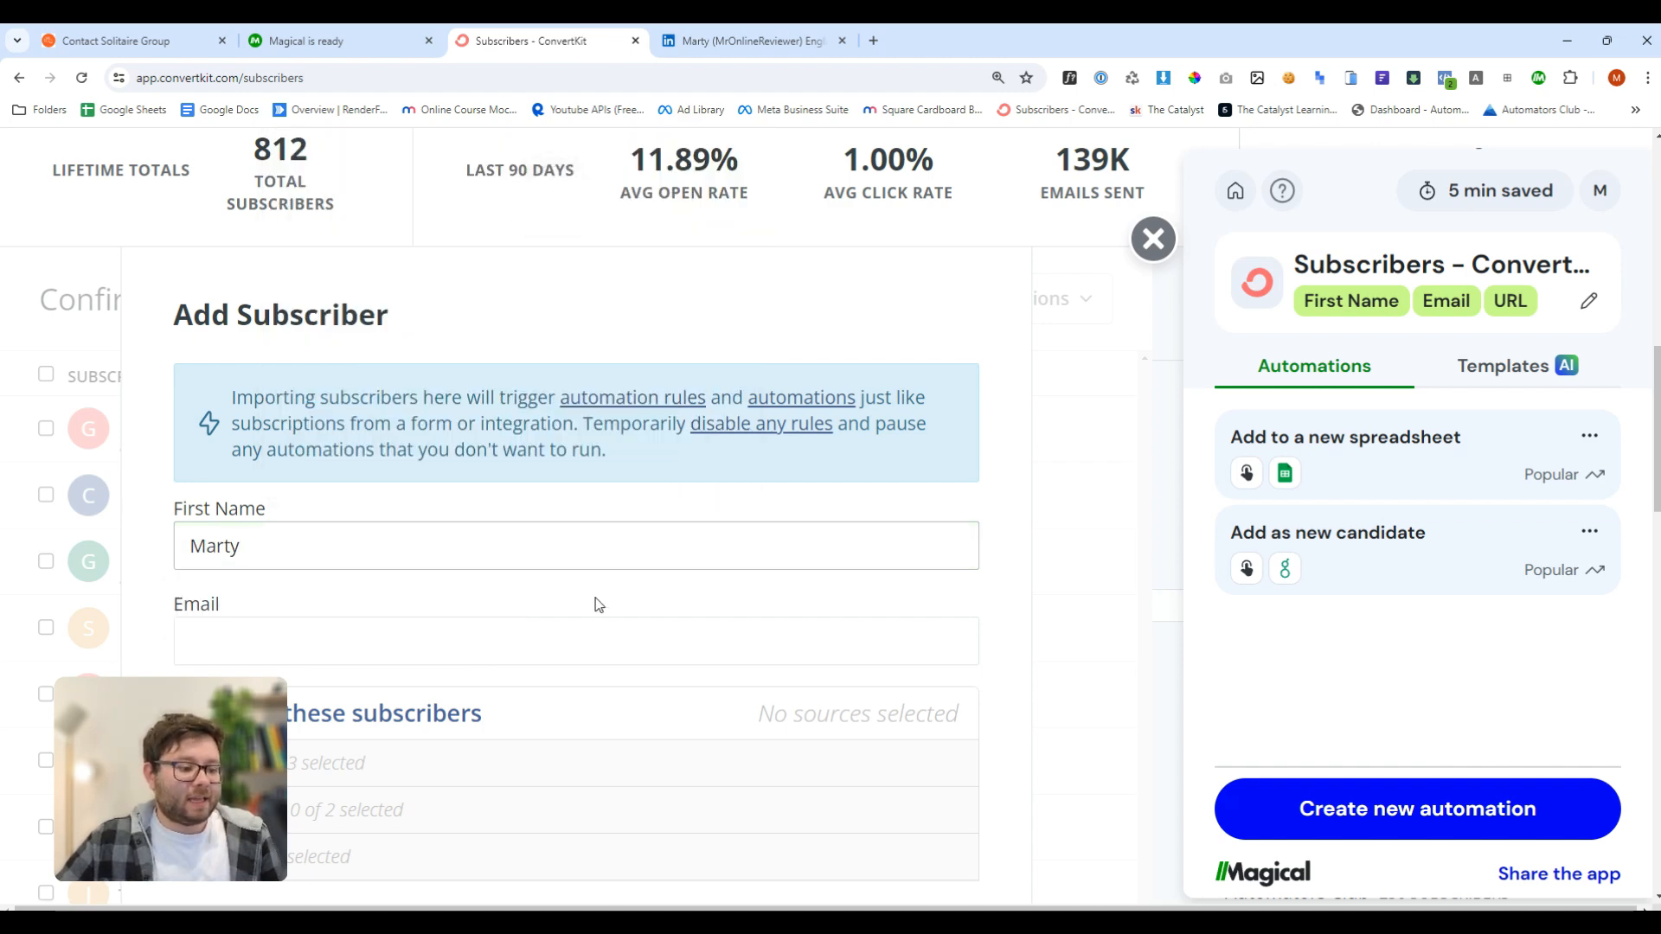
- Browse Magical's LinkedIn data suggestions for the subscriber's Email field and close the list
{"action": "left_click", "coordinate": [597, 640]}
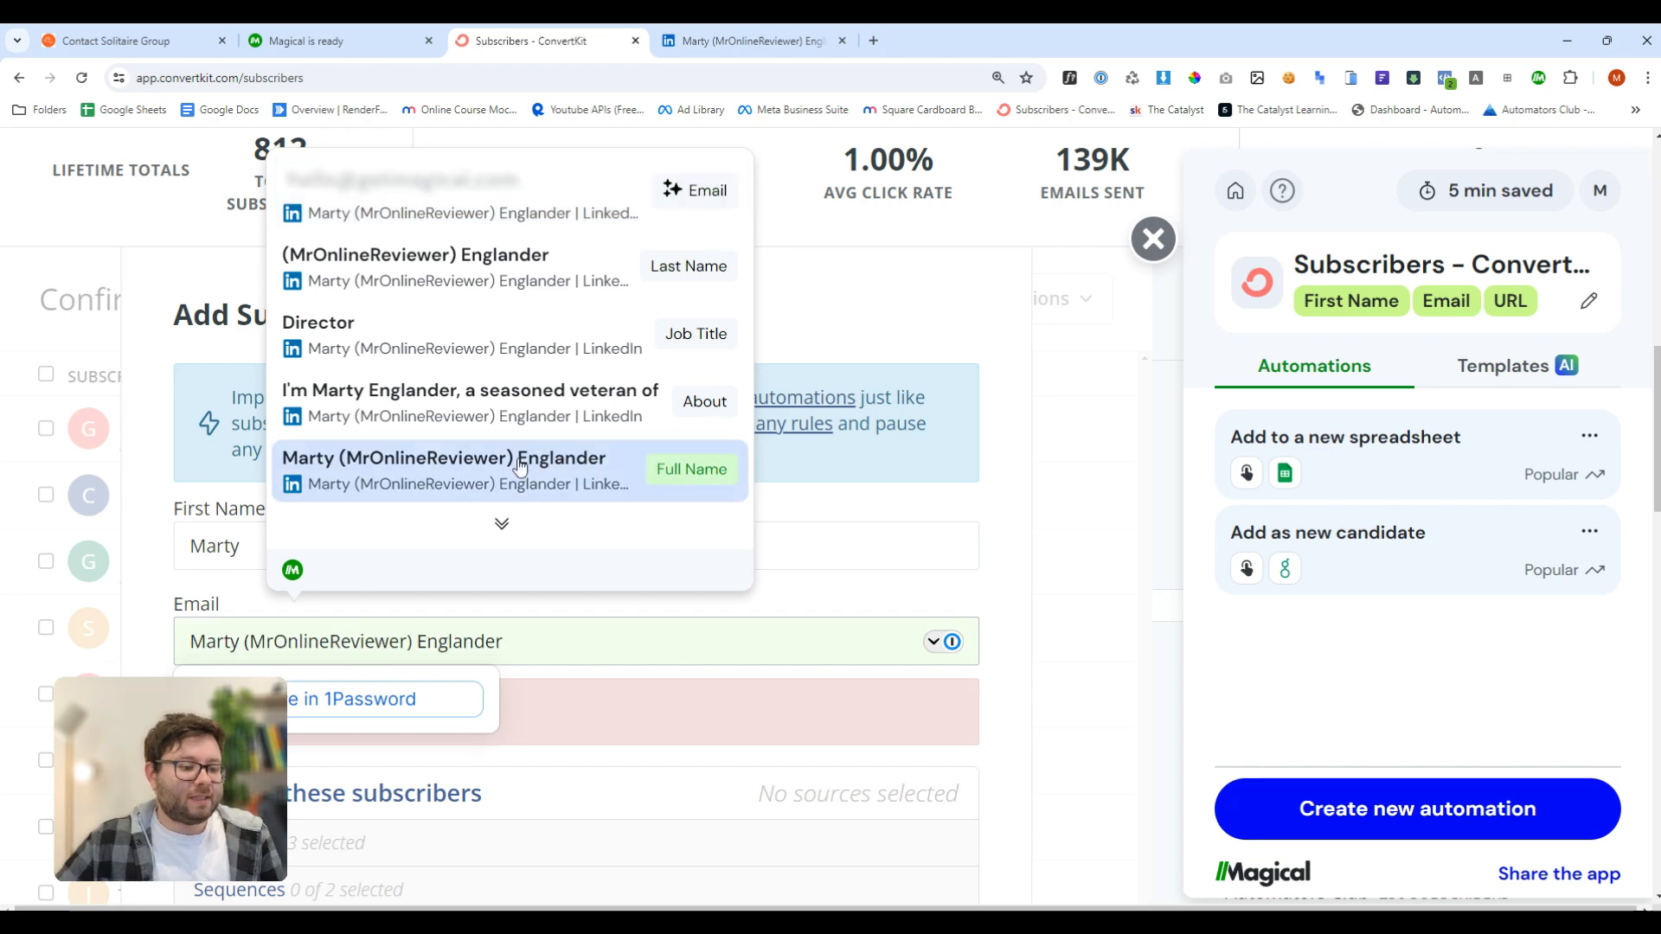
{"action": "scroll", "coordinate": [511, 493], "scroll_direction": "down", "scroll_amount": 5}
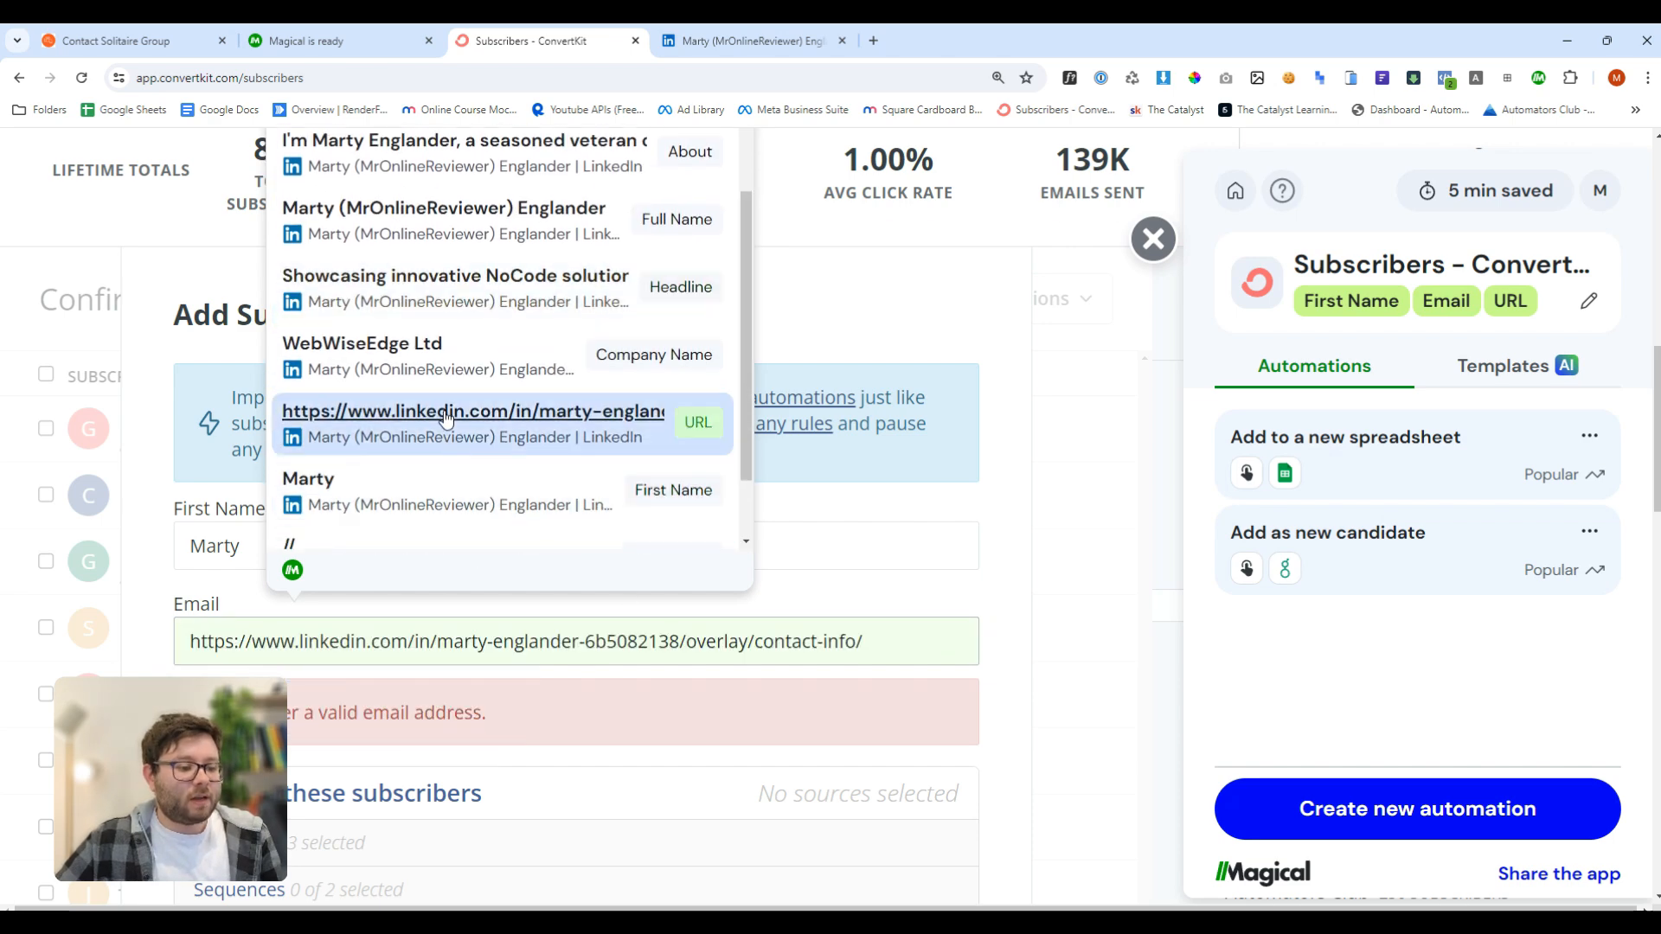
{"action": "scroll", "coordinate": [446, 416], "scroll_direction": "down", "scroll_amount": 1}
{"action": "scroll", "coordinate": [683, 486], "scroll_direction": "up", "scroll_amount": 1}
{"action": "scroll", "coordinate": [690, 489], "scroll_direction": "up", "scroll_amount": 1}
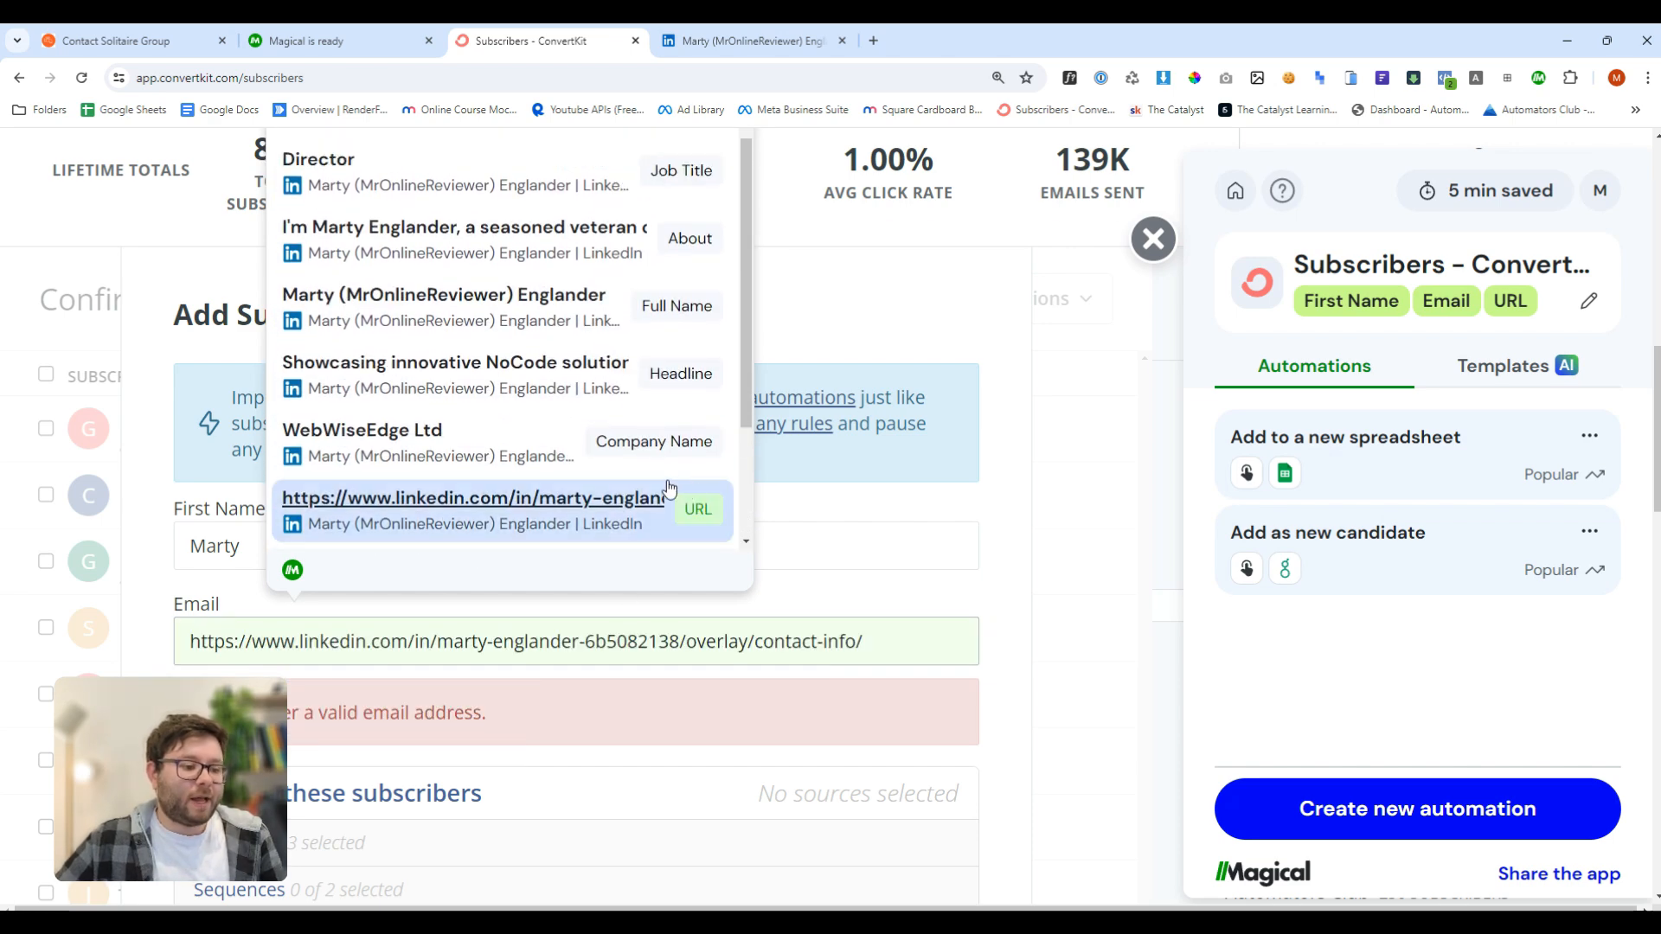
{"action": "left_click", "coordinate": [624, 612]}
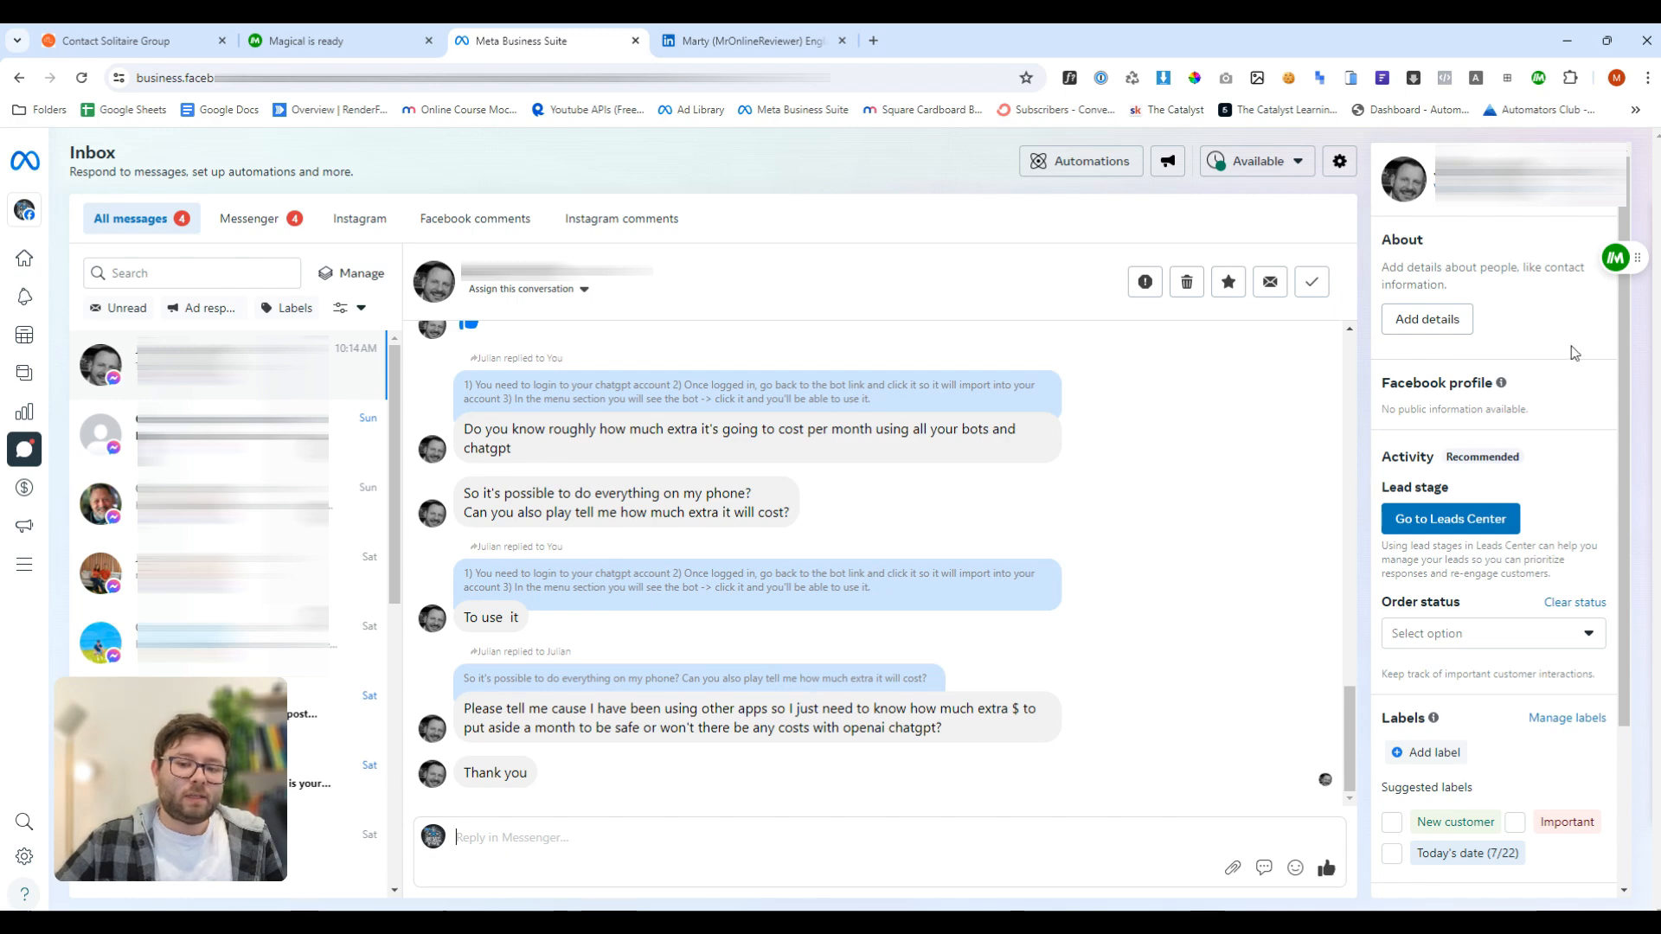
- In Meta Business Suite, check Magical's site info labels for the inbox conversation and add the data to a new spreadsheet
{"action": "left_click", "coordinate": [1616, 258]}
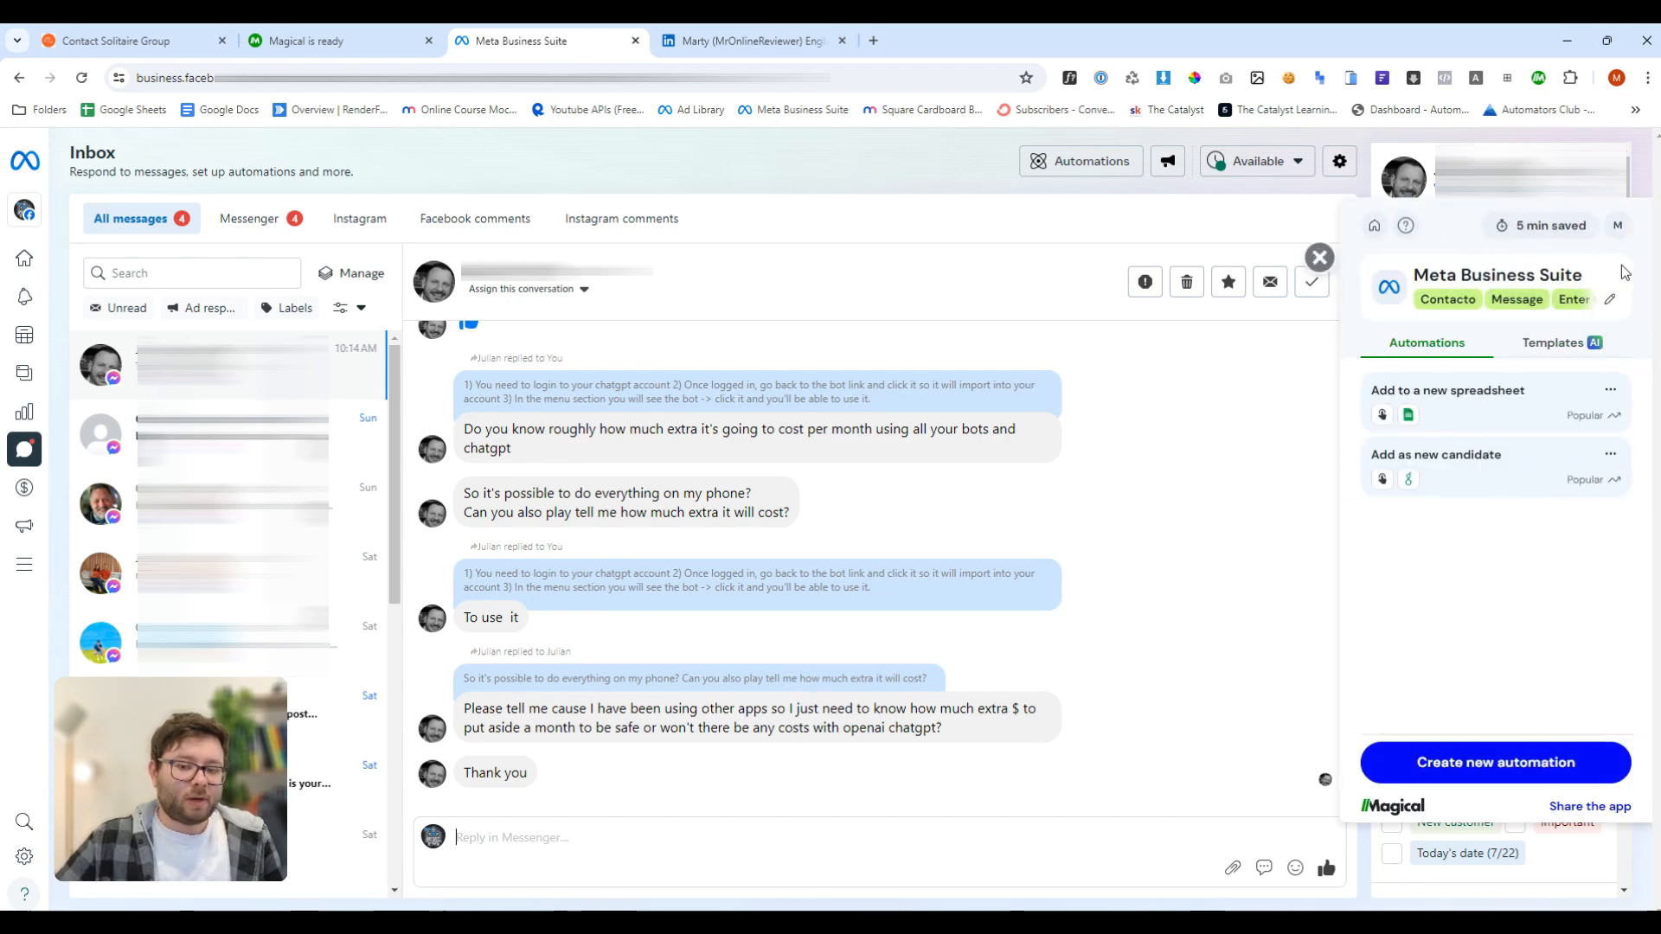
{"action": "left_click", "coordinate": [1526, 451]}
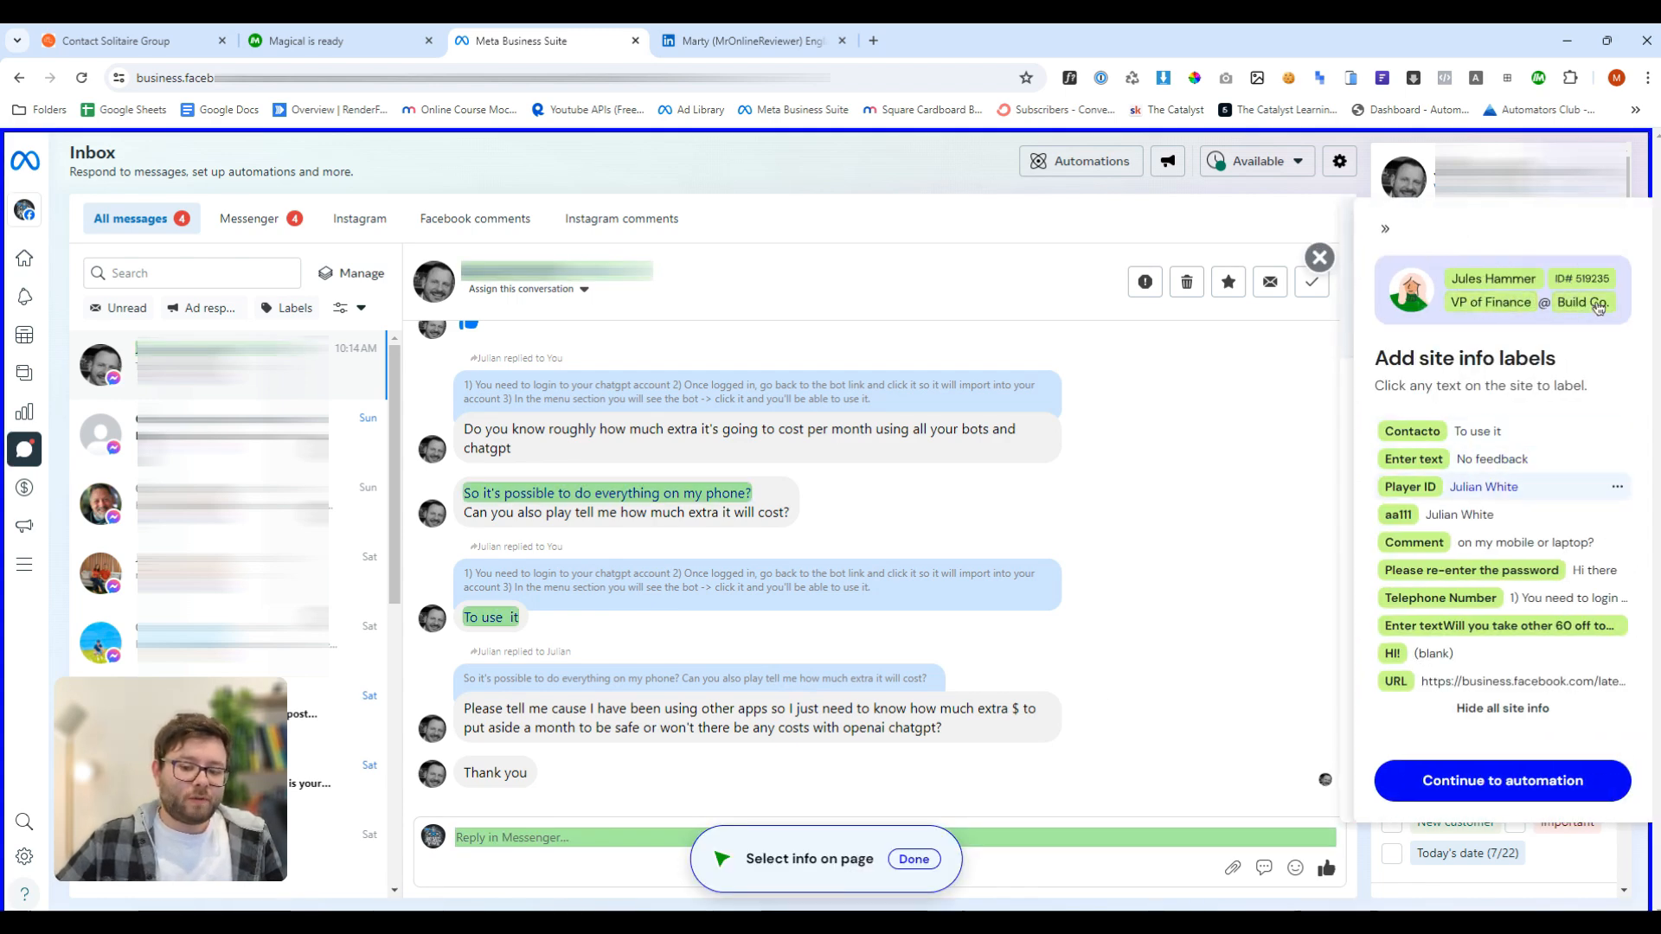
{"action": "left_click", "coordinate": [1455, 710]}
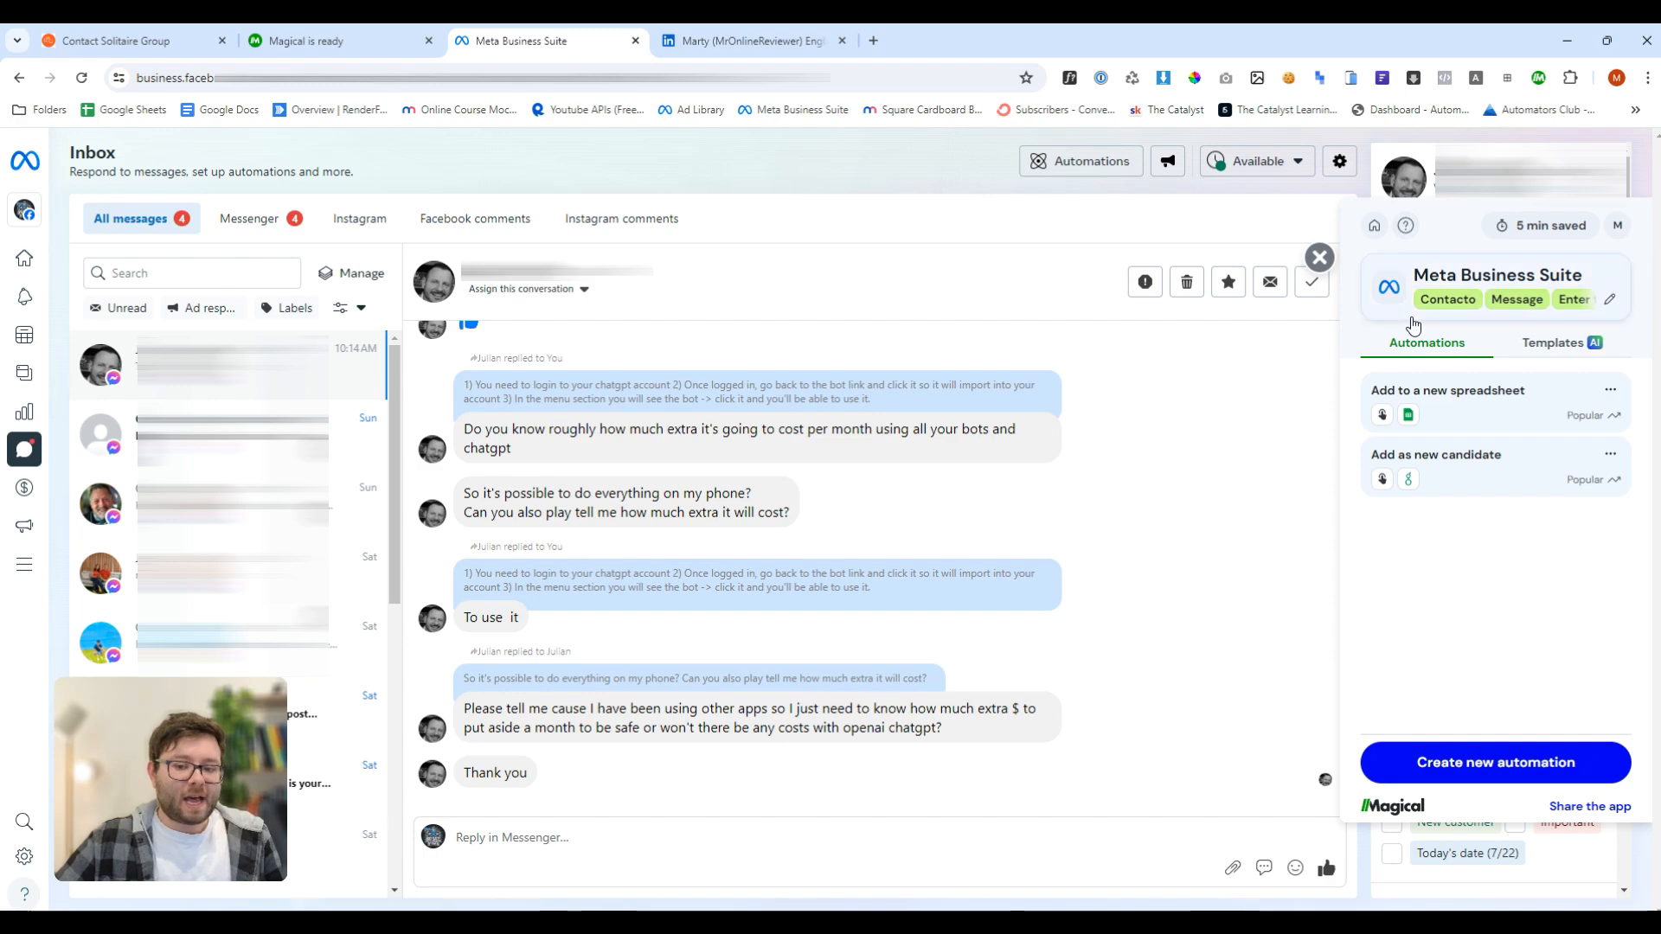
{"action": "left_click", "coordinate": [1474, 428]}
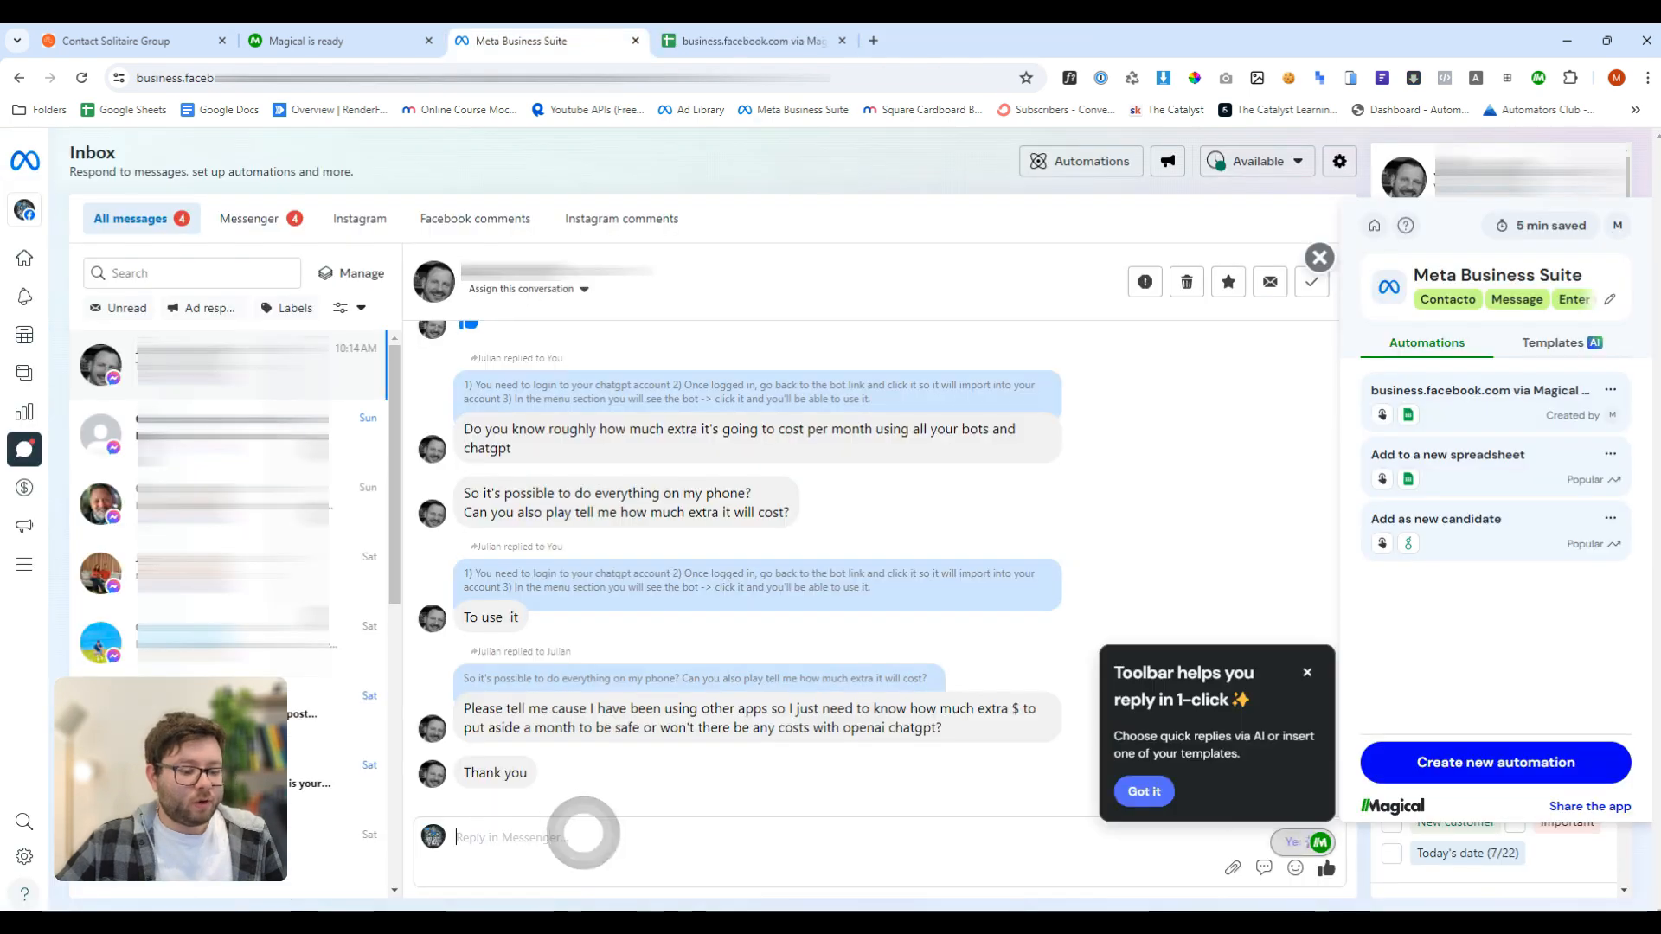
- Bring up Magical's // suggestions in the Messenger reply and browse the templates and page data below them
{"action": "type", "text": "//"}
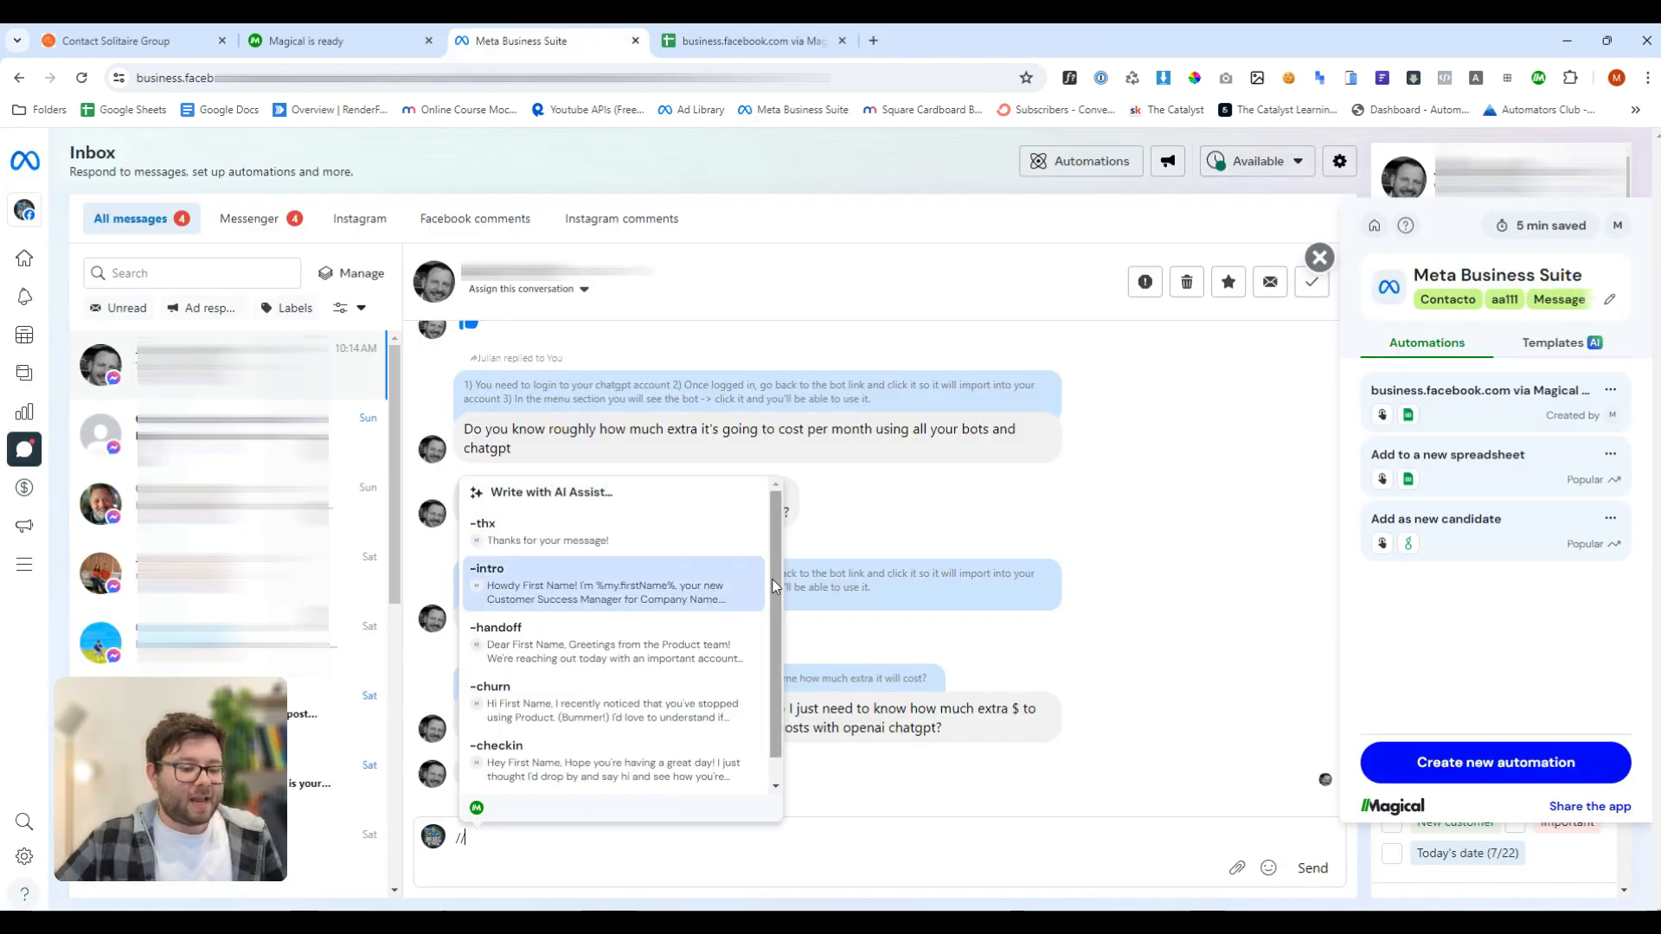
{"action": "left_click_drag", "start_coordinate": [777, 572], "coordinate": [777, 619]}
{"action": "left_click", "coordinate": [608, 776]}
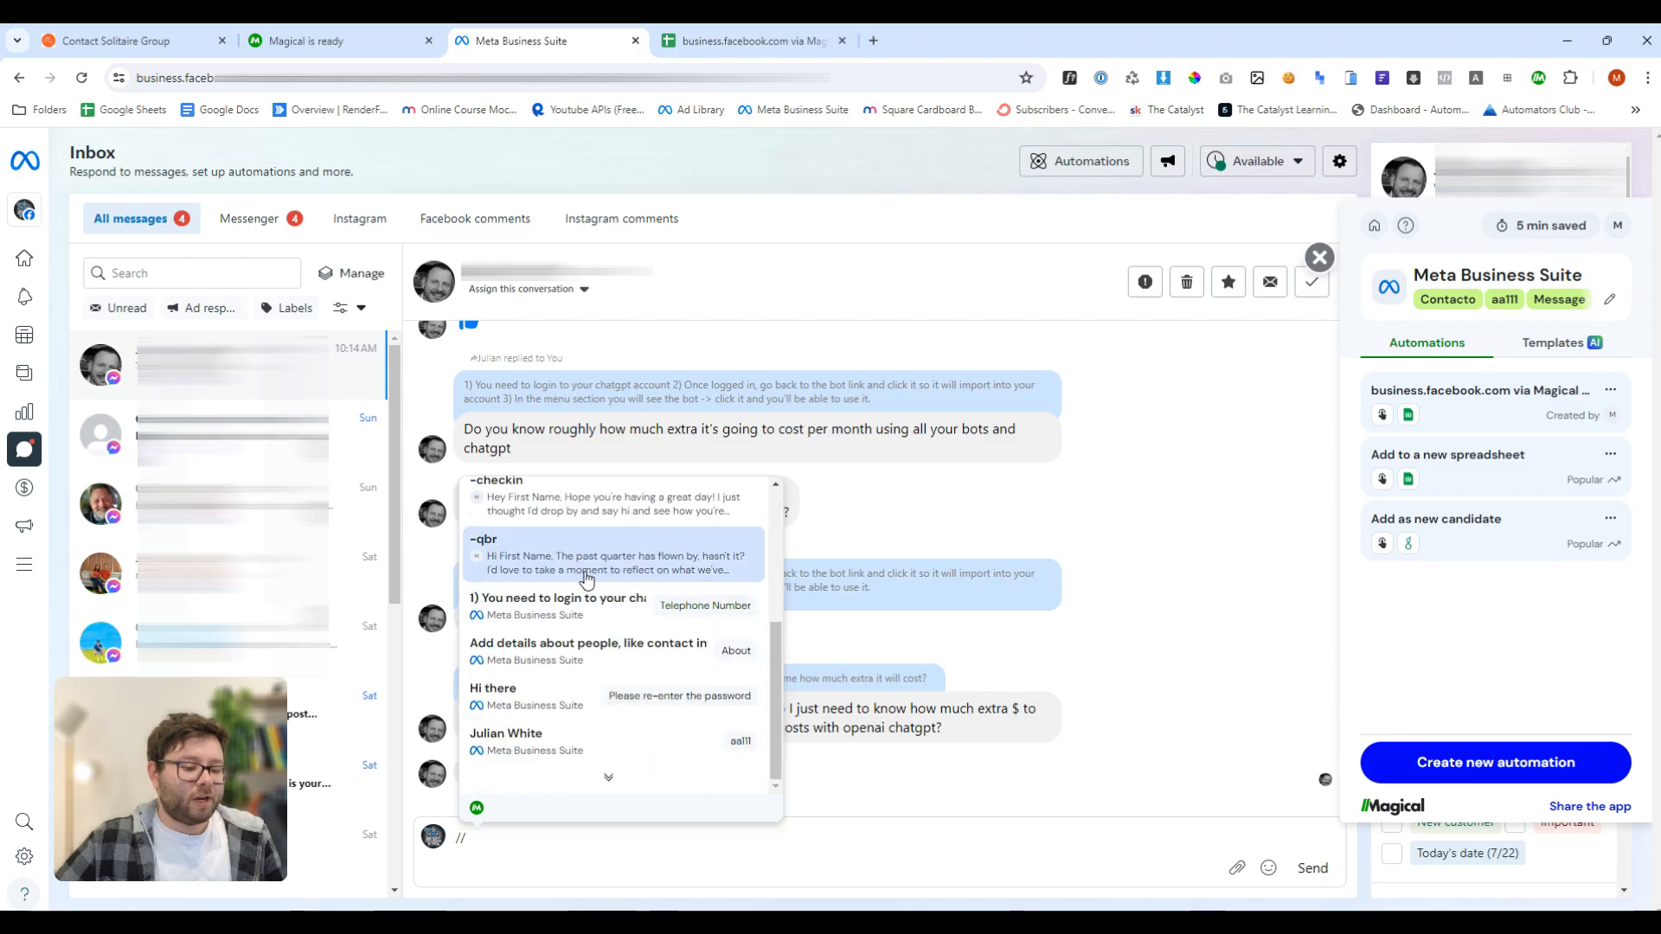